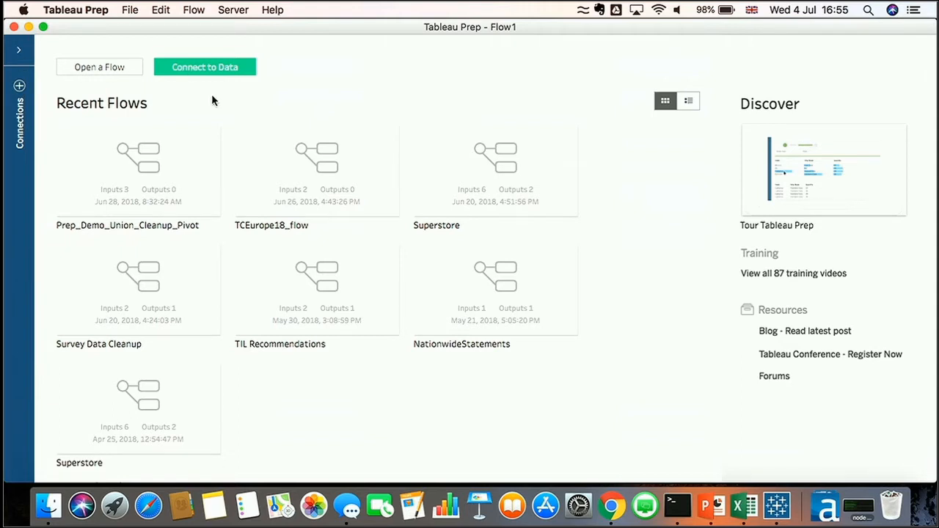
Connect to the Microsoft Excel file TCEurope18SurveyTextResults.xlsx as a new data input
left_click(211, 71)
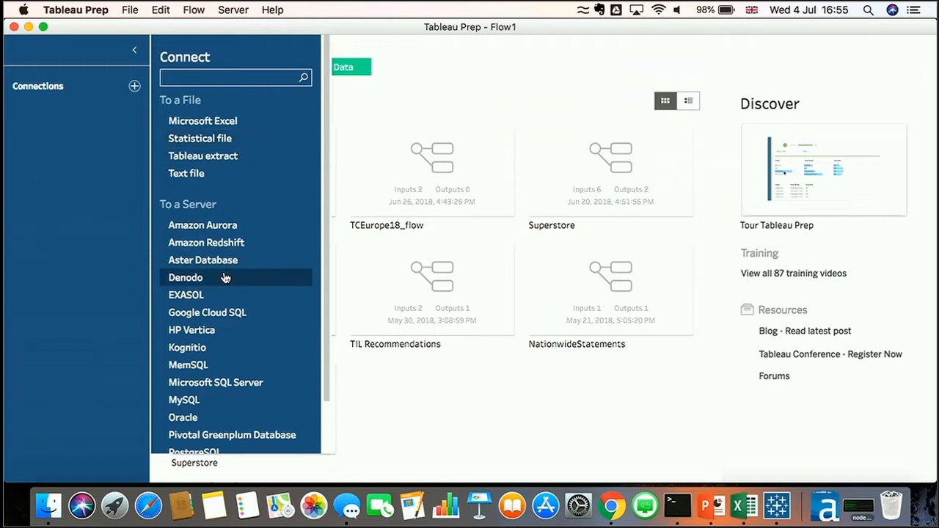
scroll(225, 275, "down", 2)
scroll(226, 274, "up", 2)
left_click(219, 124)
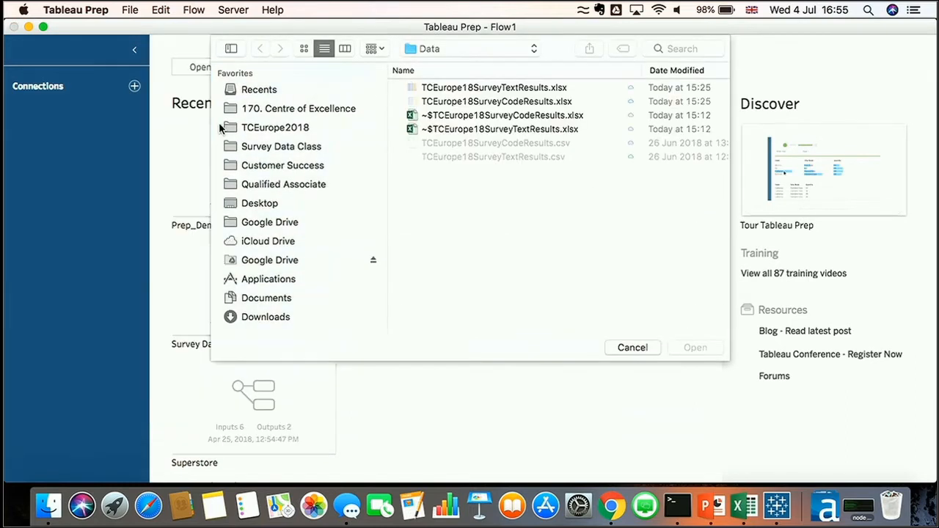
left_click(456, 89)
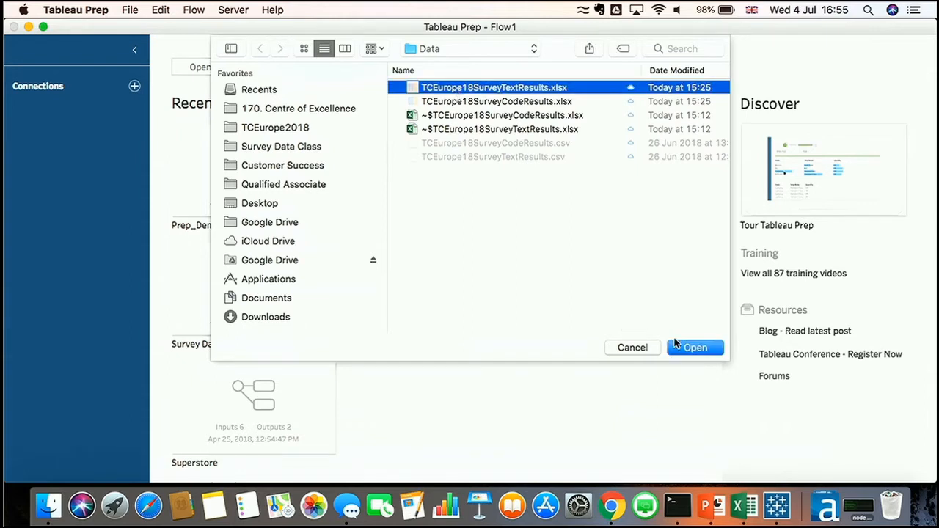
left_click(687, 350)
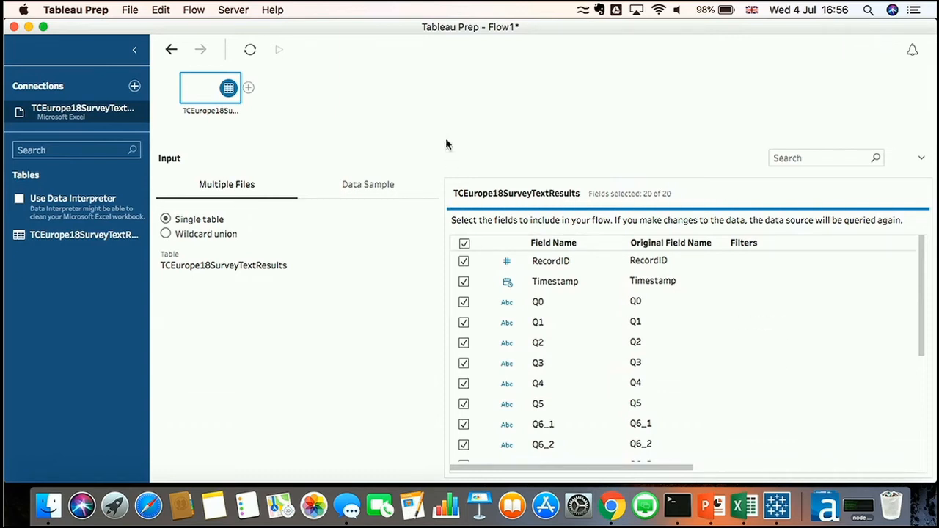
Add a cleaning step after the TCEurope18SurveyTextResults input
left_click_drag(446, 145, 436, 241)
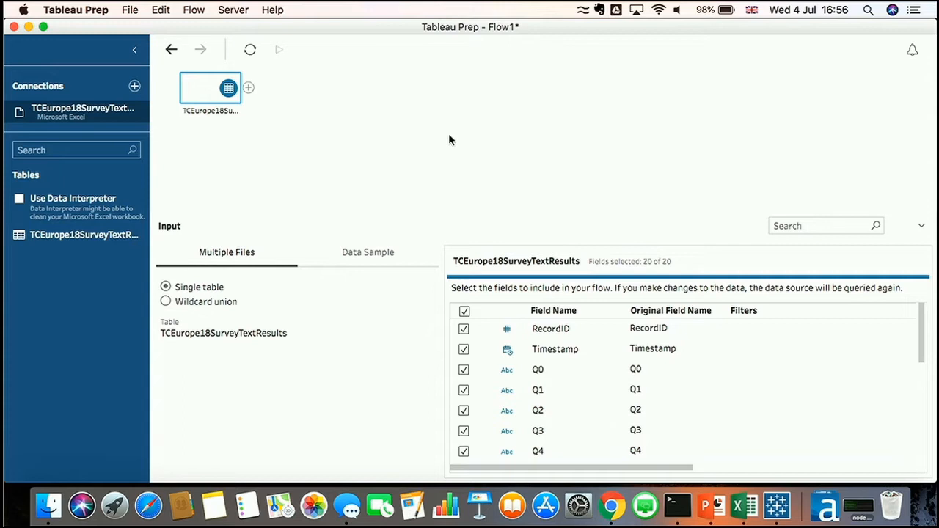
left_click(248, 87)
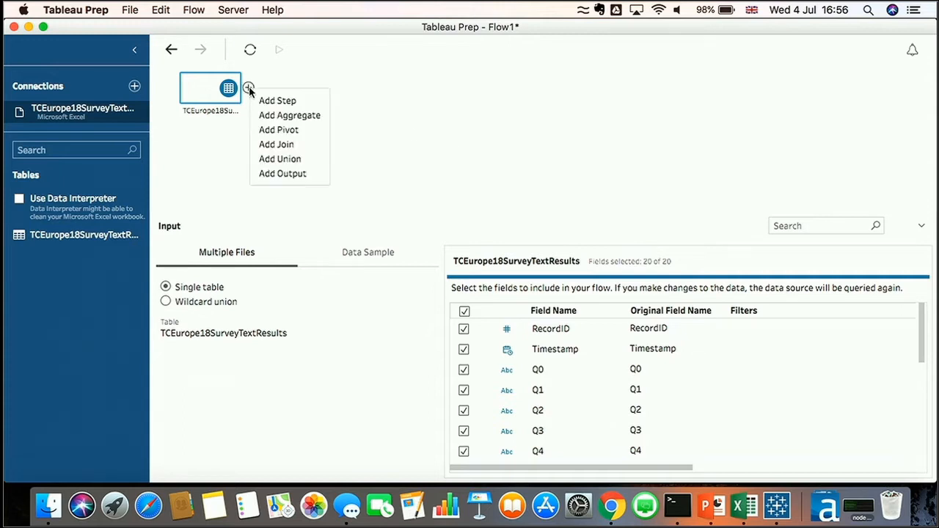
left_click(276, 101)
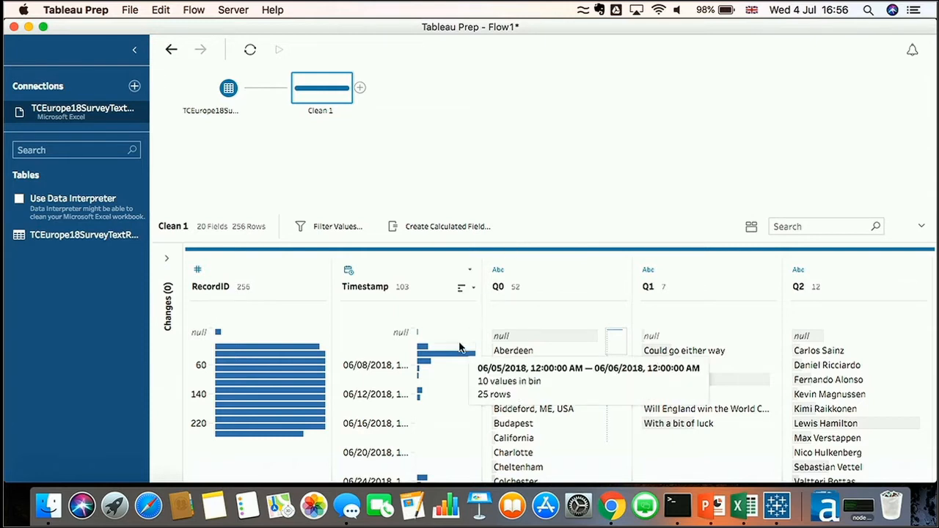
Examine the value profiles of the survey question fields in the Clean step
mouse_move(459, 358)
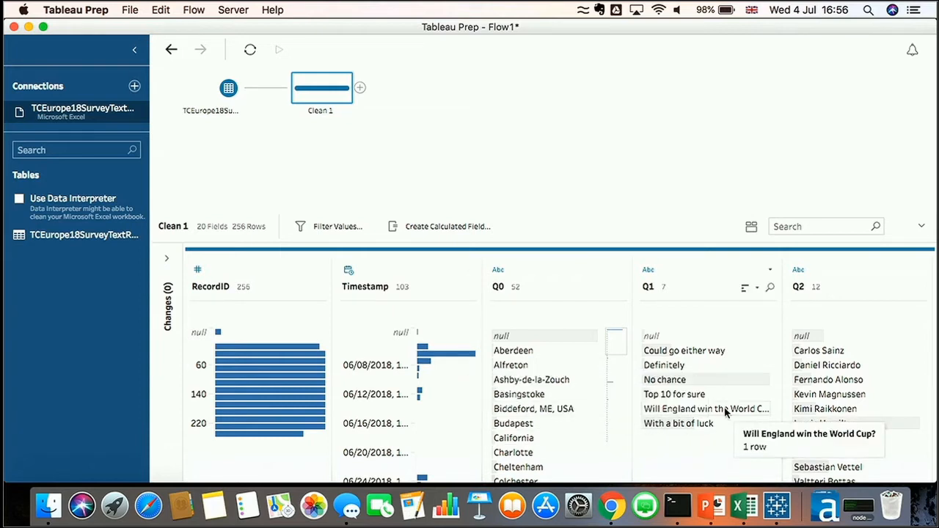
scroll(725, 413, "right", 10)
scroll(725, 413, "right", 10)
scroll(725, 410, "right", 4)
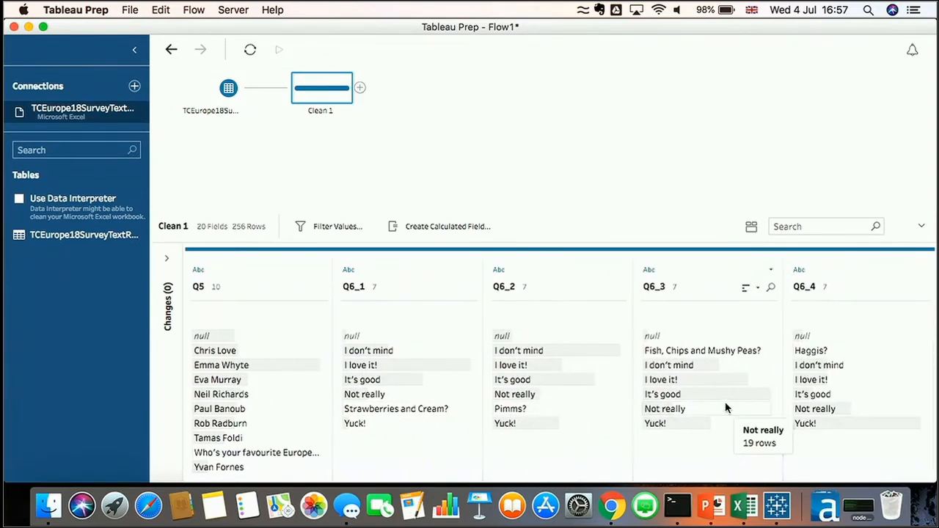
left_click(725, 393)
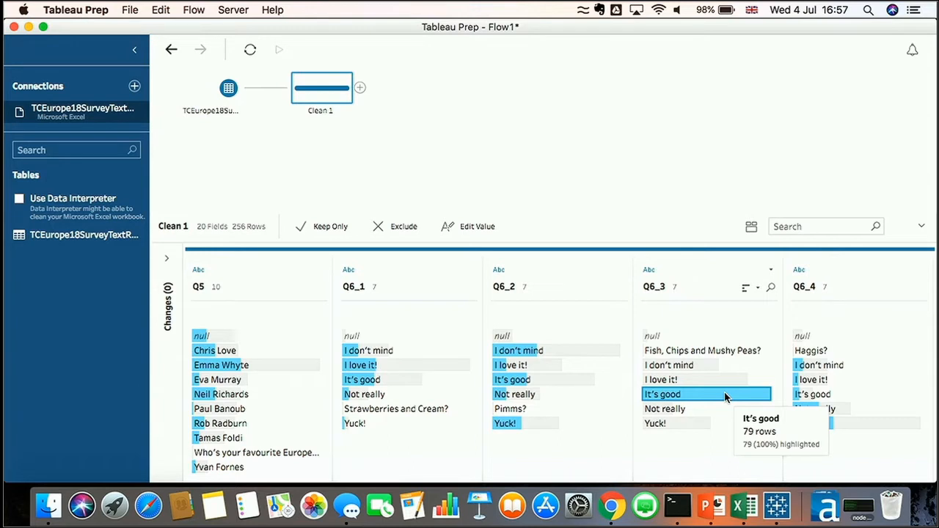
left_click(725, 396)
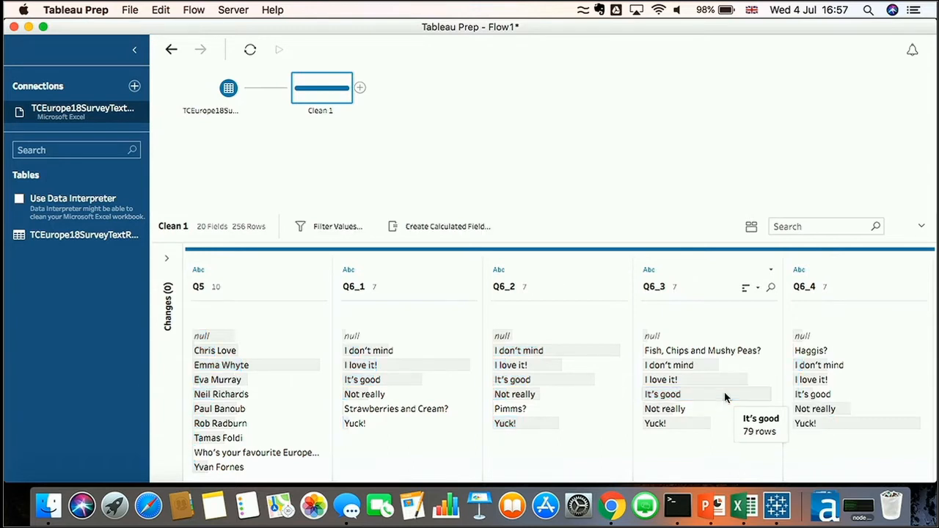
Switch to the data grid view and exclude the null RecordID row
left_click(752, 228)
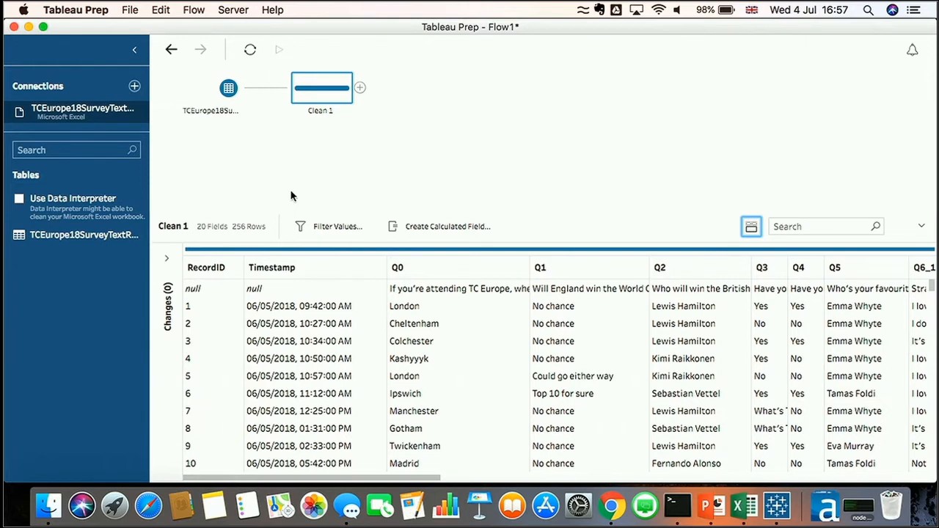
left_click(224, 289)
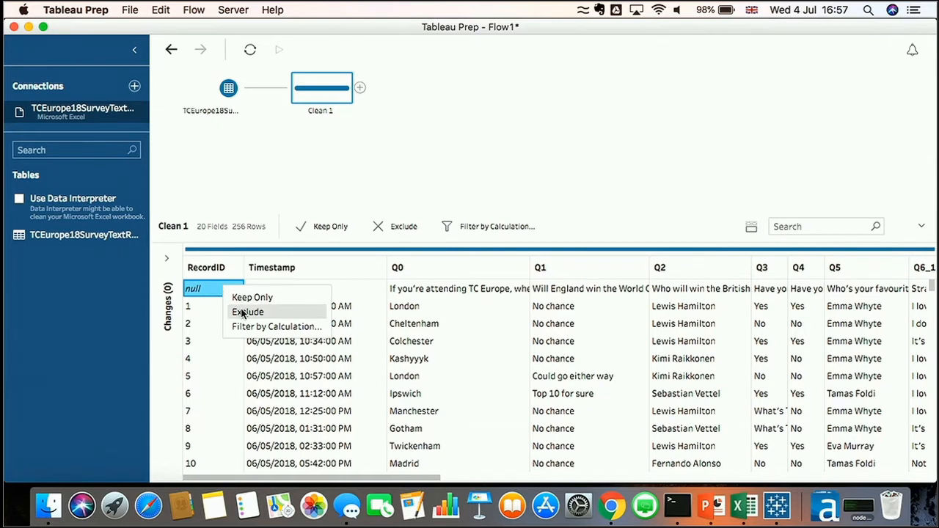
left_click(242, 312)
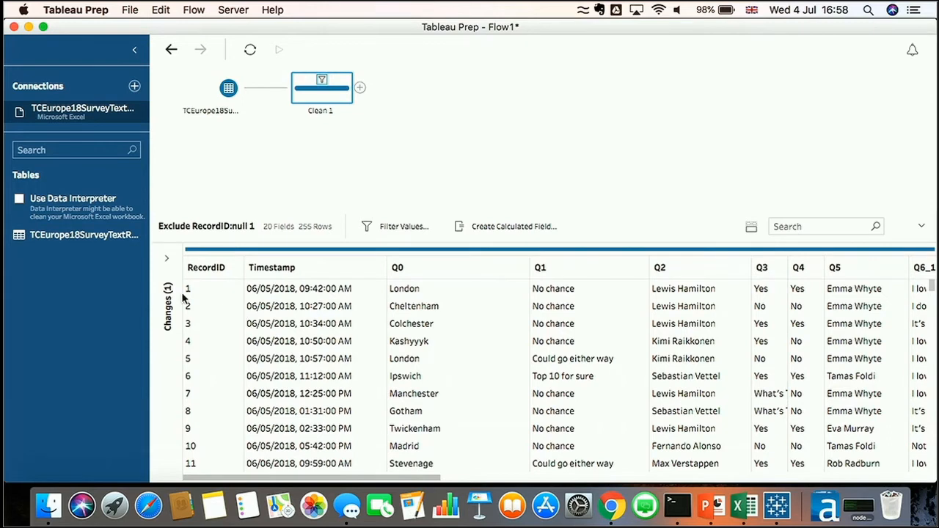
Open the changes list and review the calculation of the RecordID filter
left_click(167, 260)
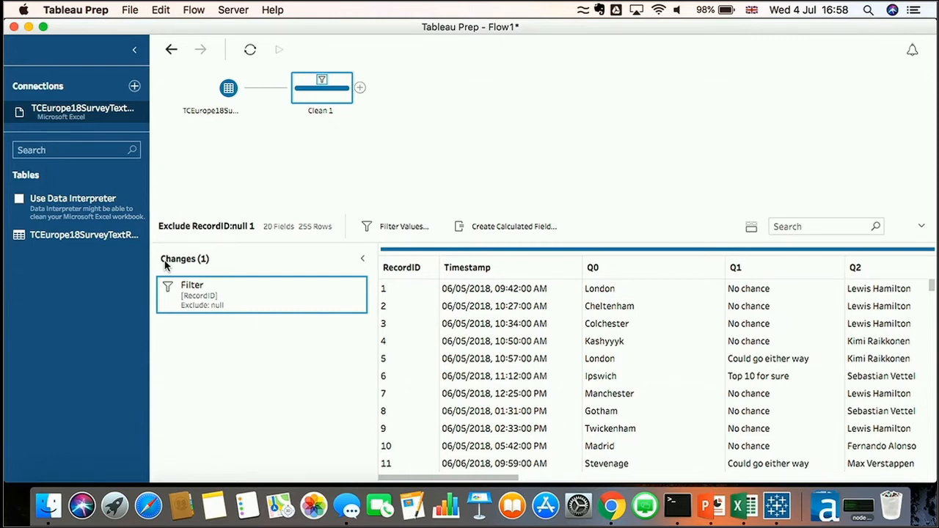
mouse_move(280, 287)
left_click(340, 294)
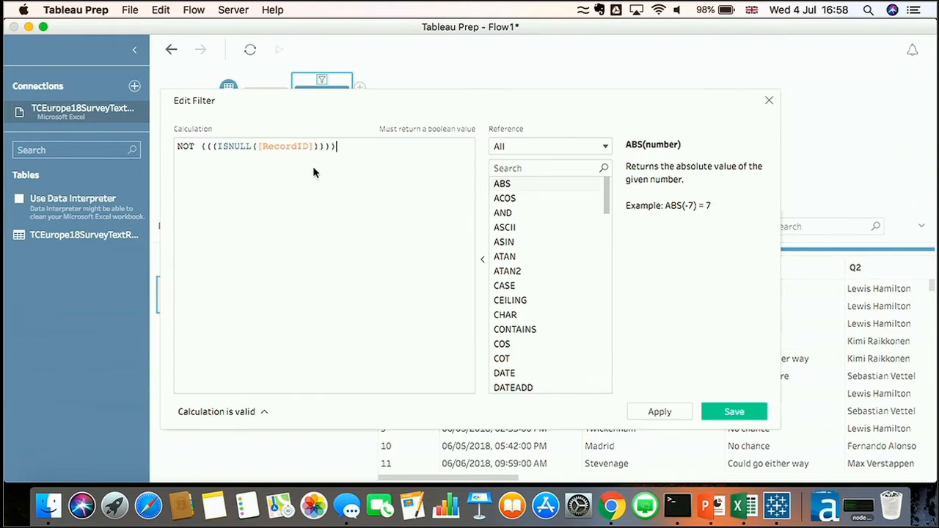
scroll(314, 168, "up", 5)
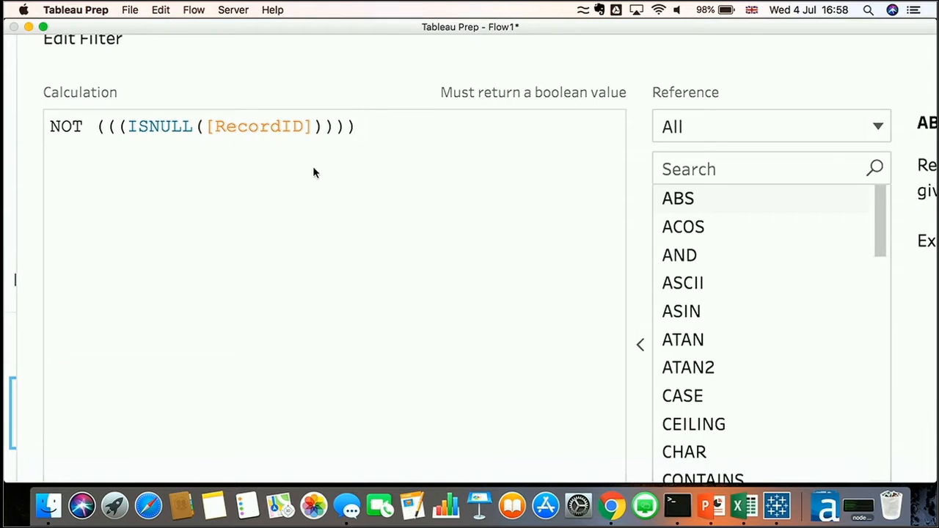
scroll(313, 168, "down", 5)
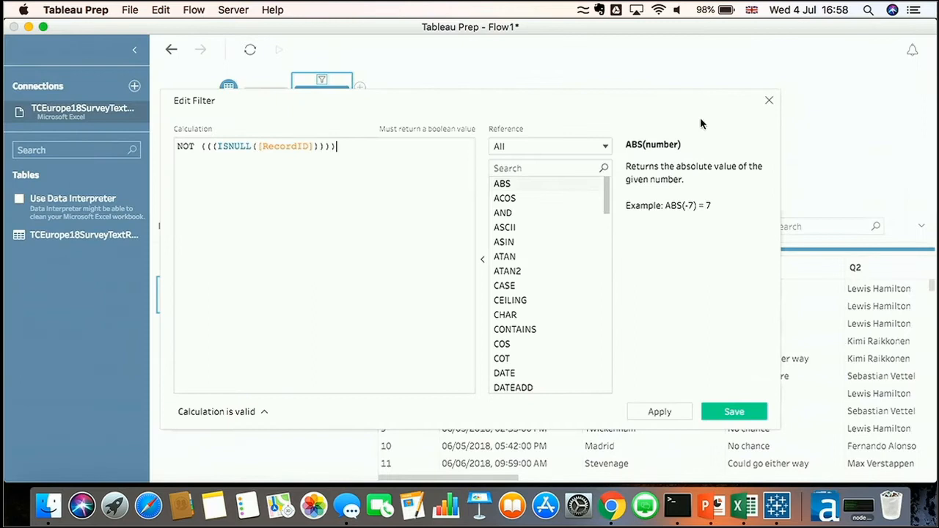
left_click(769, 100)
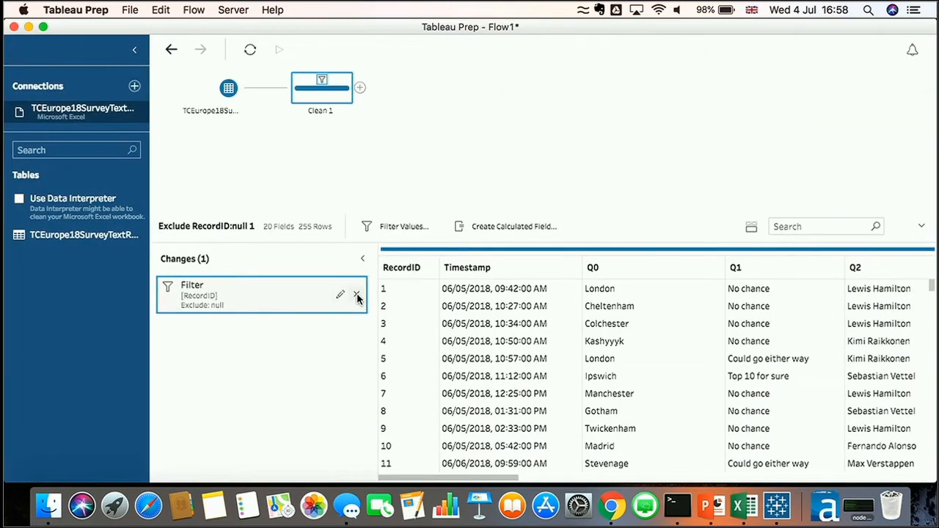
Remove the RecordID filter and exclude the null RecordID row again
left_click(356, 297)
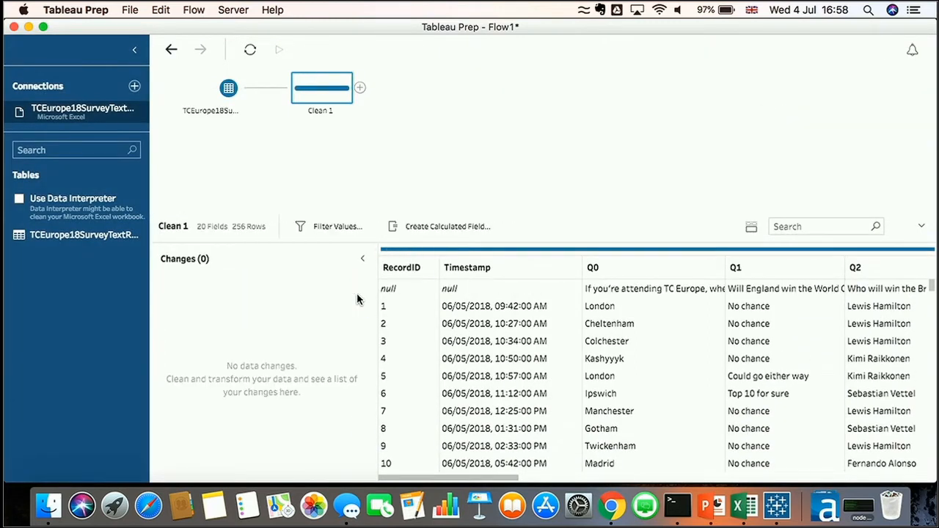
left_click(402, 290)
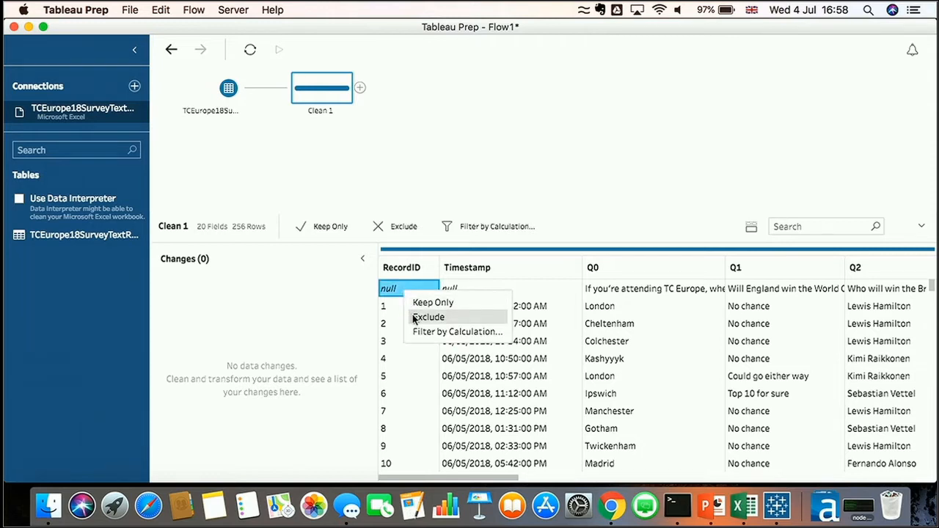
left_click(428, 317)
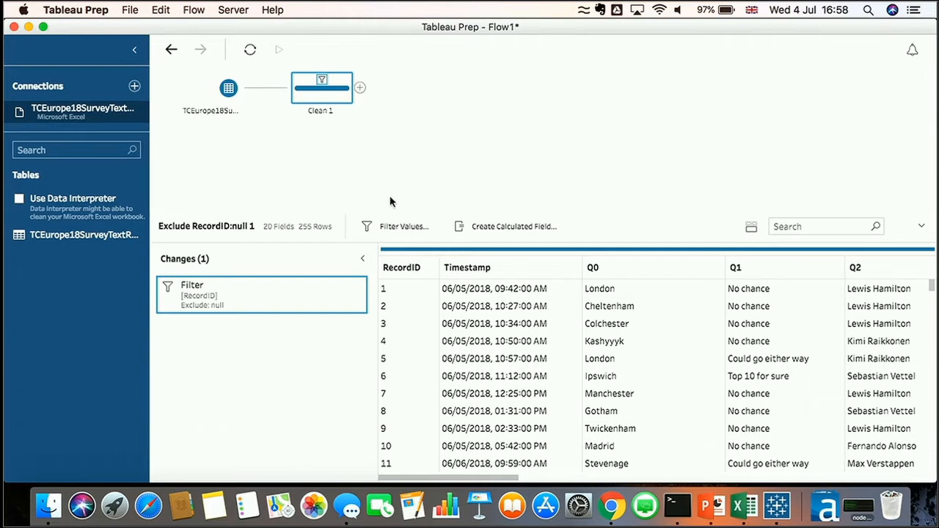
Add a Pivot step after the Clean step and pivot fields Q1 through Q7_e into rows
left_click(360, 87)
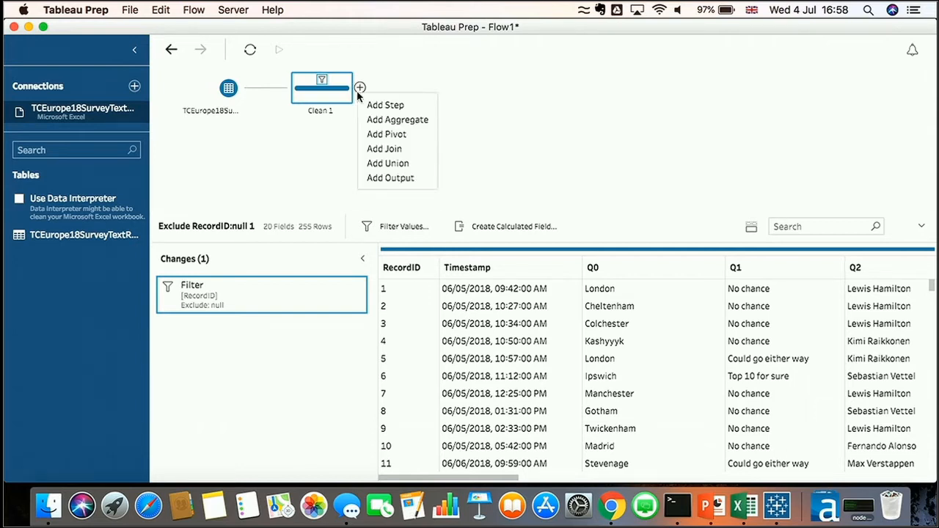
left_click(394, 135)
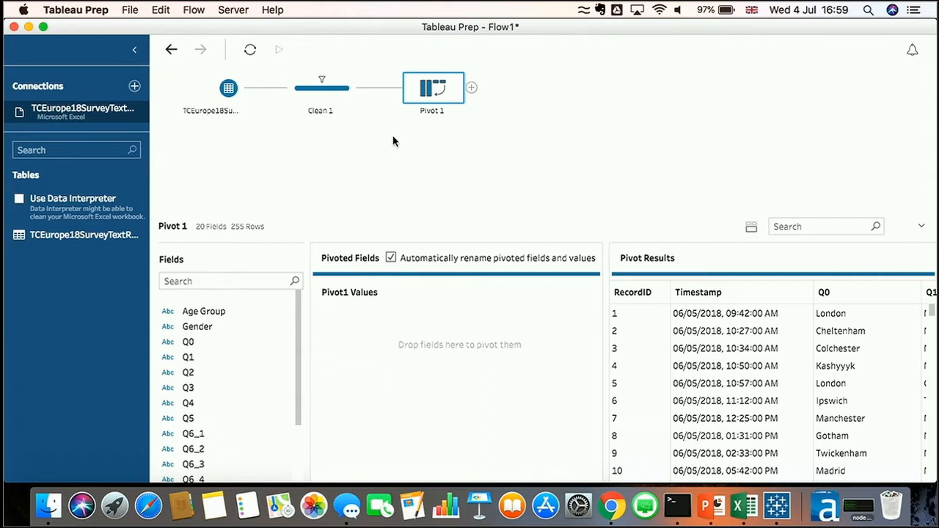
left_click(198, 357)
left_click_drag(297, 332, 297, 405)
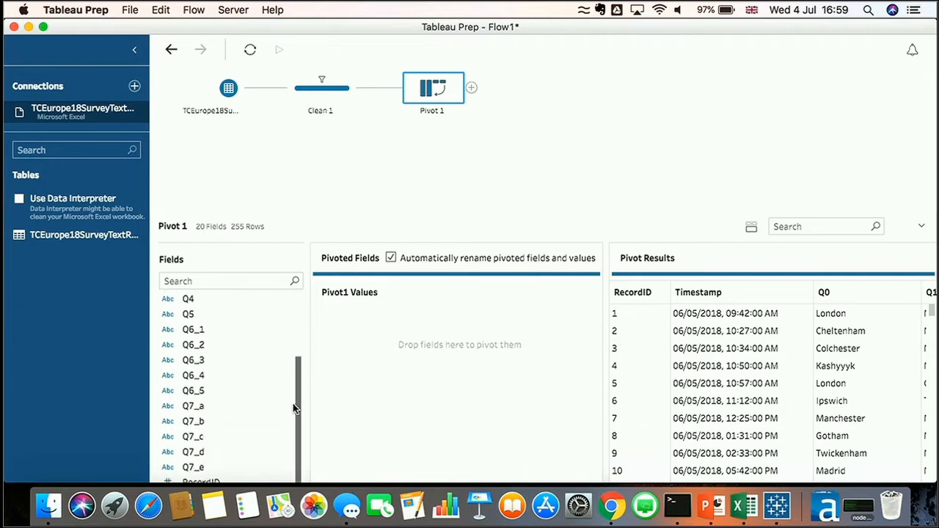
left_click(213, 458, "shift")
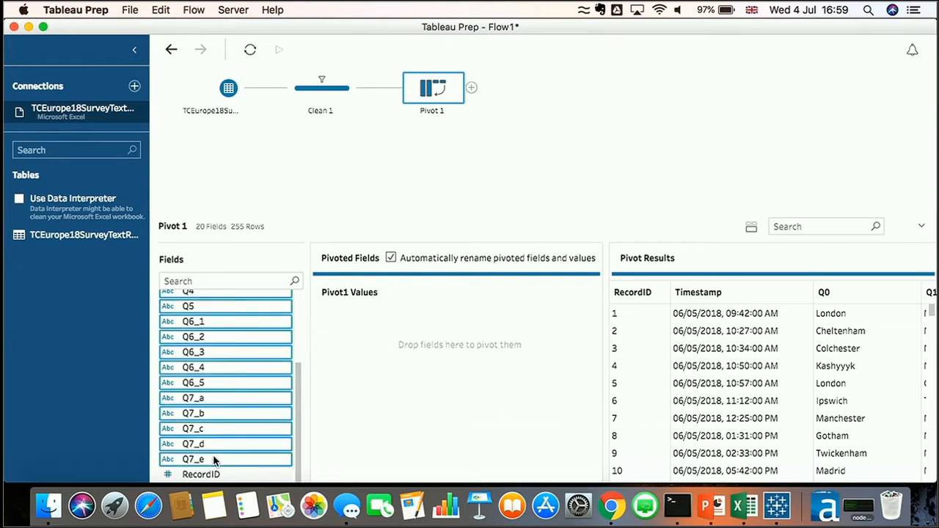
scroll(214, 460, "up", 5)
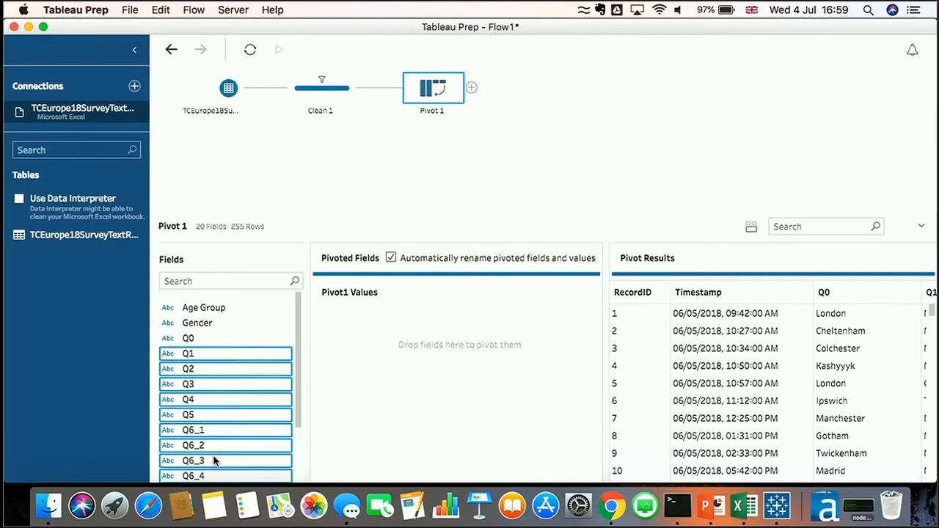
scroll(214, 460, "down", 5)
scroll(213, 460, "up", 5)
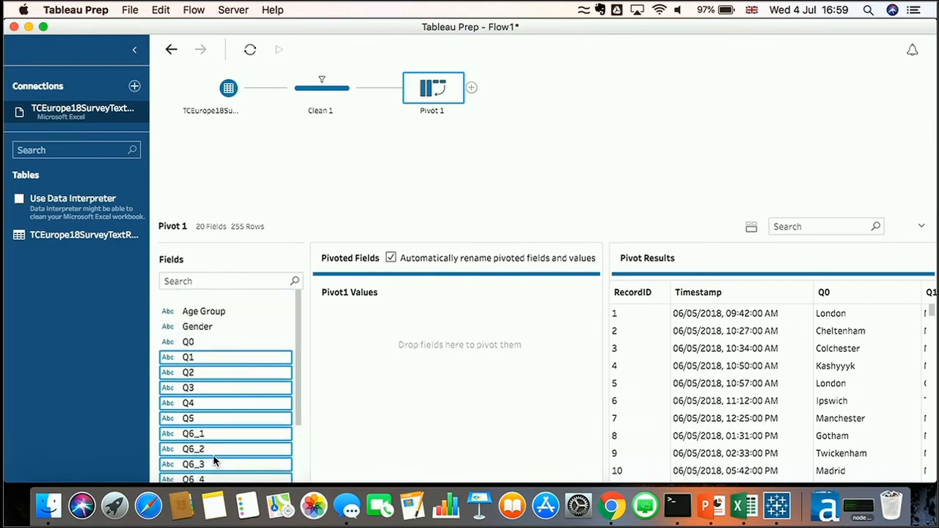
scroll(213, 460, "down", 5)
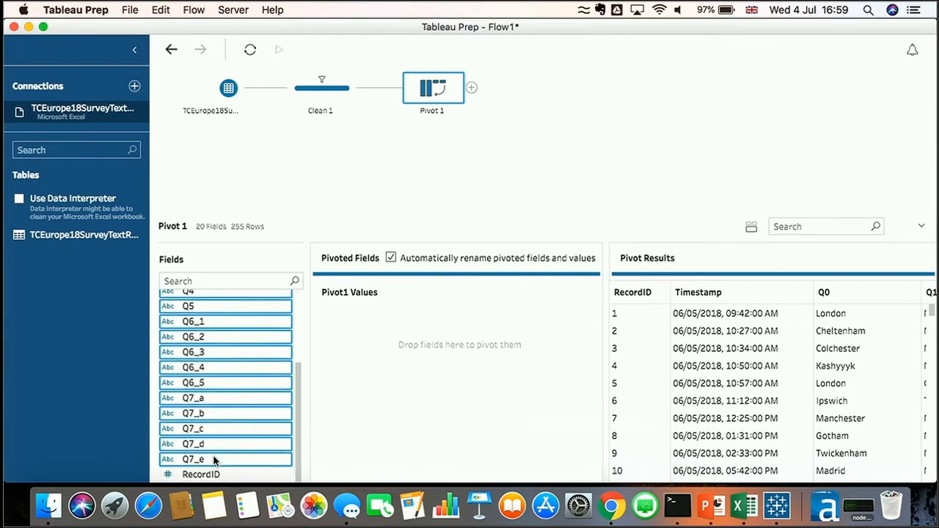
scroll(213, 460, "up", 5)
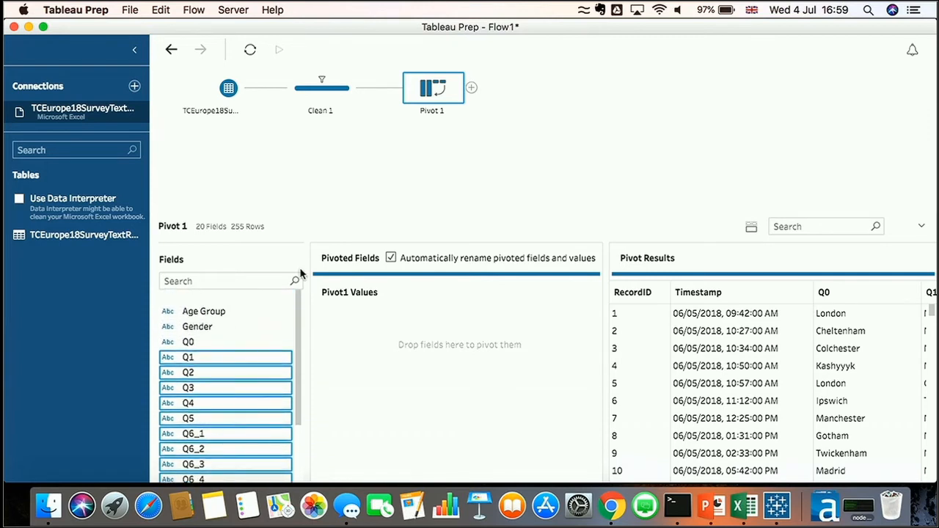
left_click_drag(239, 361, 396, 350)
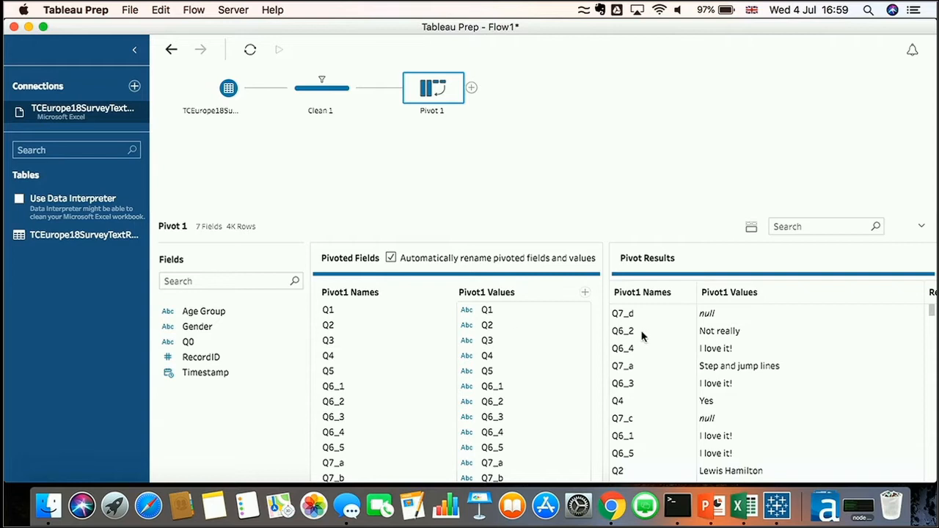
Move RecordID to the first column of the pivot results and rename Pivot1 Names to Question ID
scroll(642, 336, "right", 3)
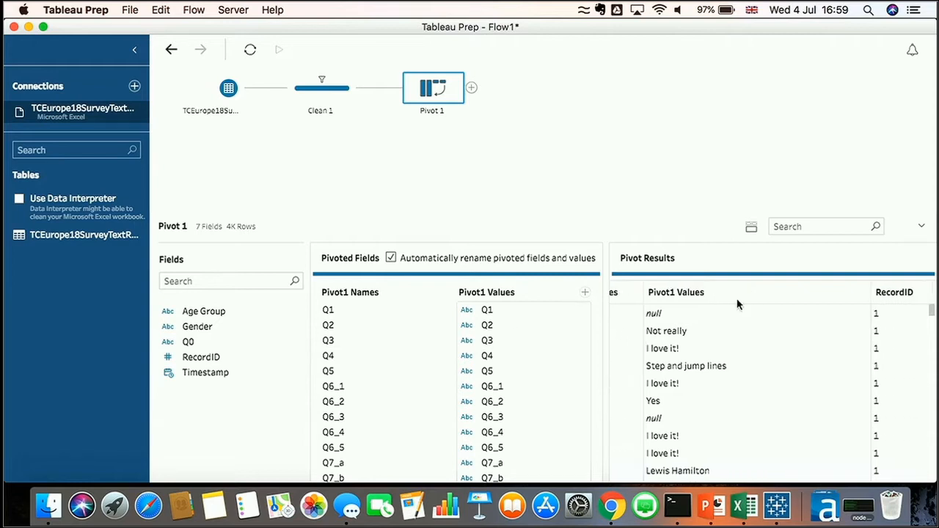
left_click_drag(894, 294, 615, 293)
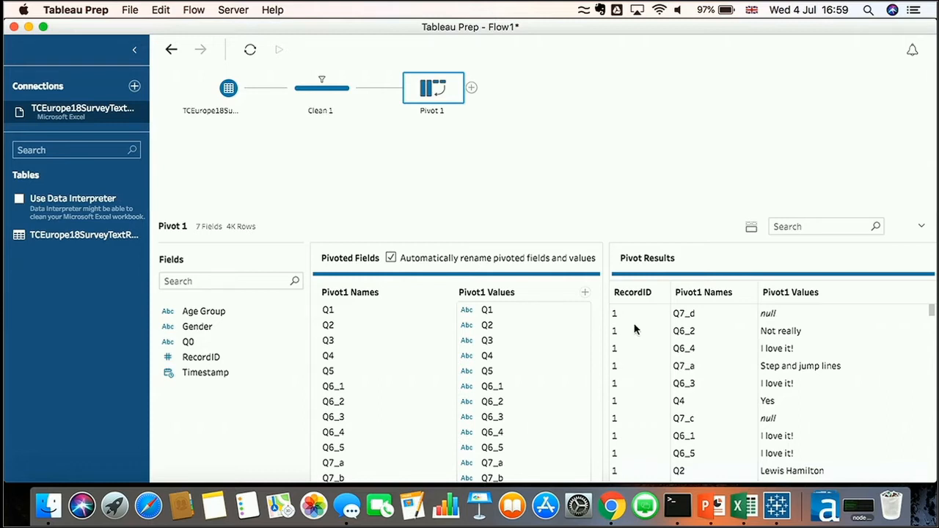
double_click(349, 292)
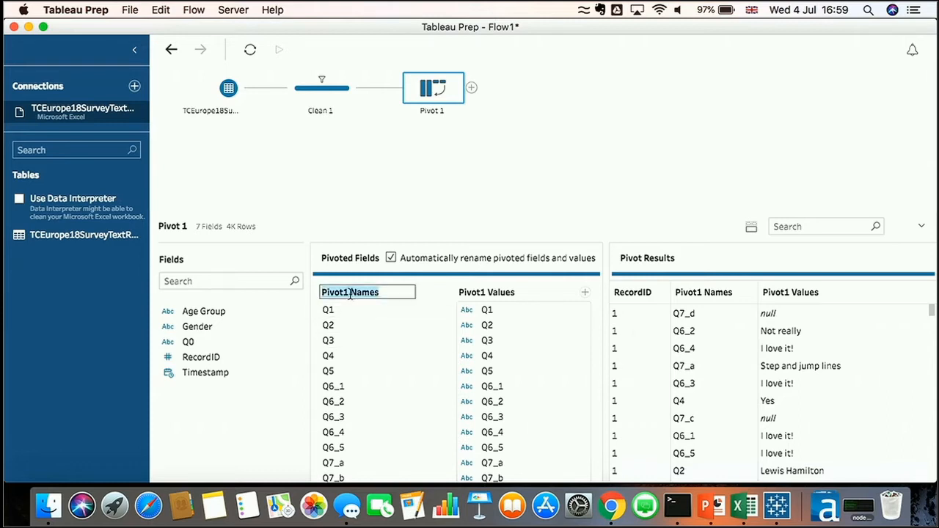
type("Question ID")
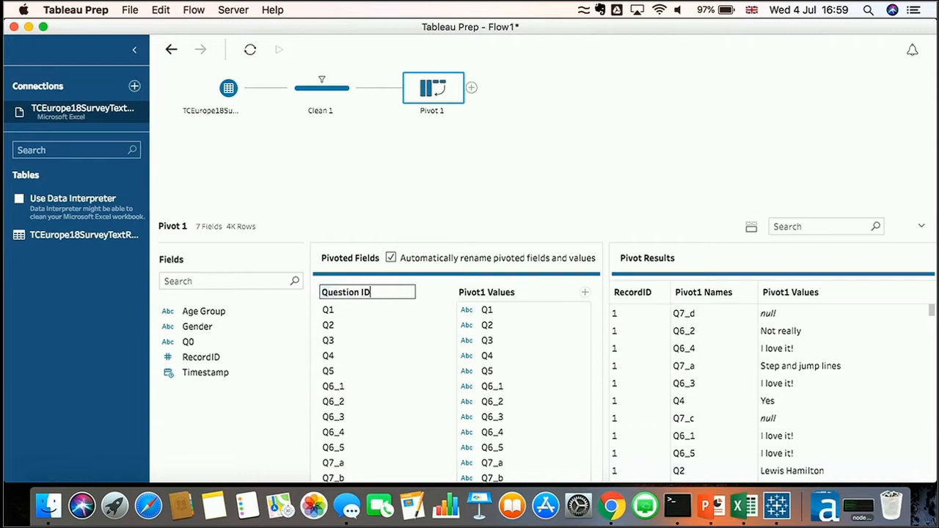
Rename the Pivot1 Values field to Text Responses
key("Return")
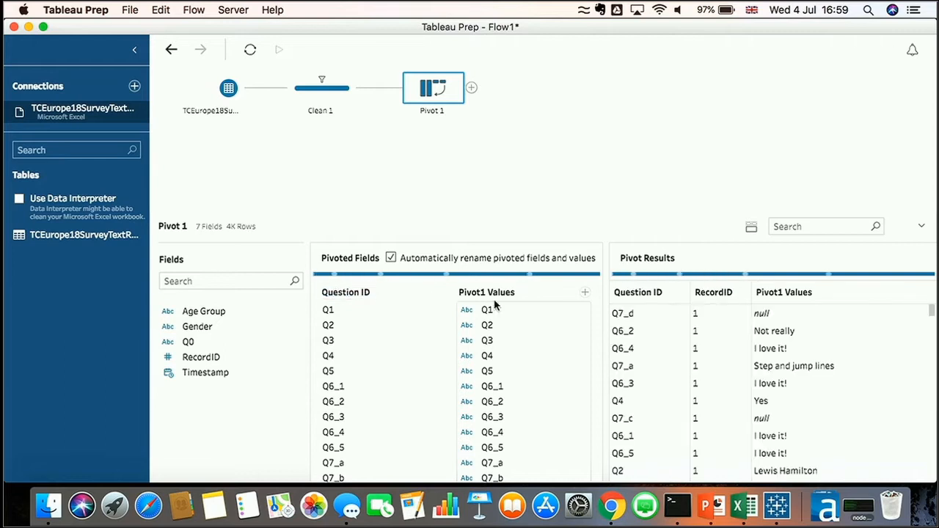
double_click(490, 292)
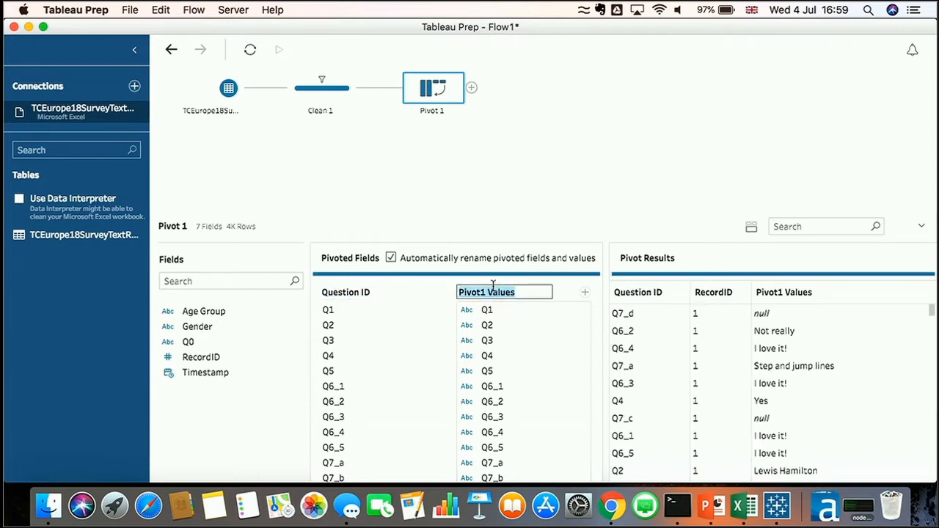
type("Text ")
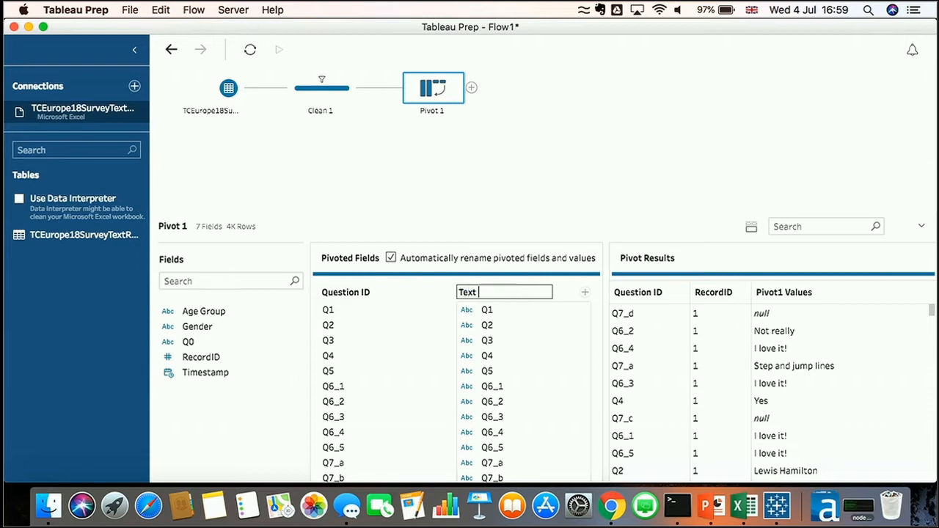
type("Responses")
key("Return")
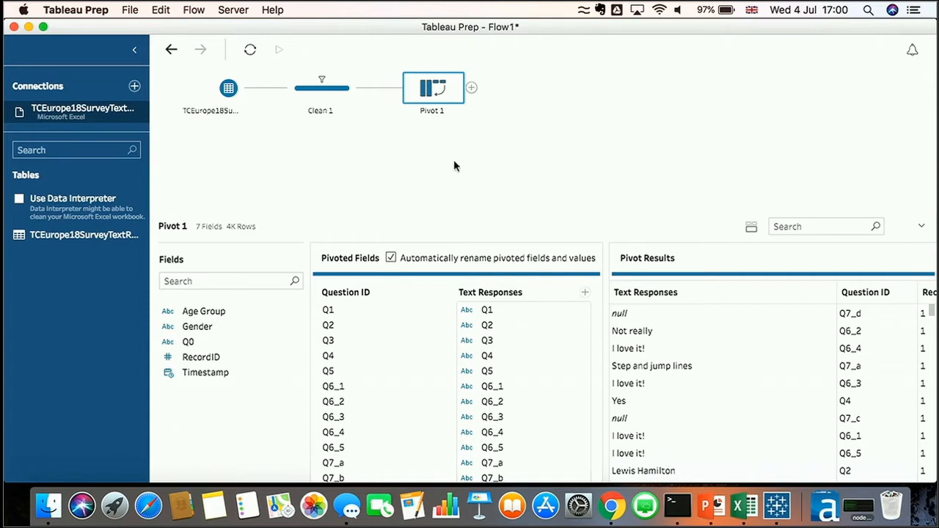
Connect to the Excel file TCEurope18SurveyCodeResults.xlsx as a second input
left_click(134, 87)
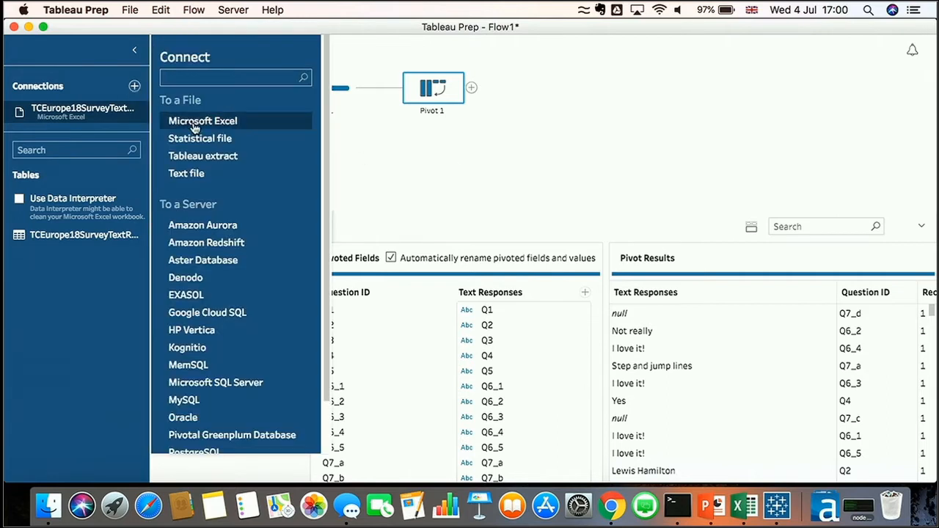
left_click(195, 121)
left_click(457, 102)
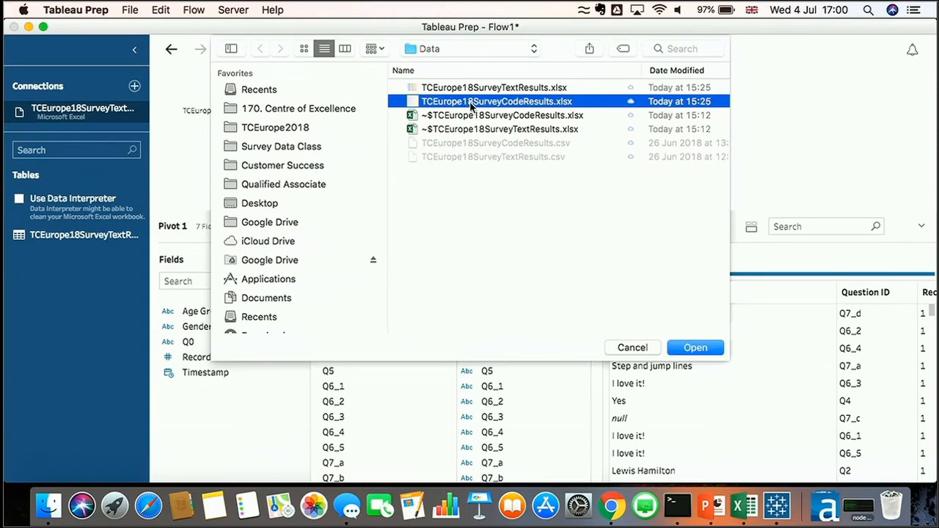
left_click(692, 347)
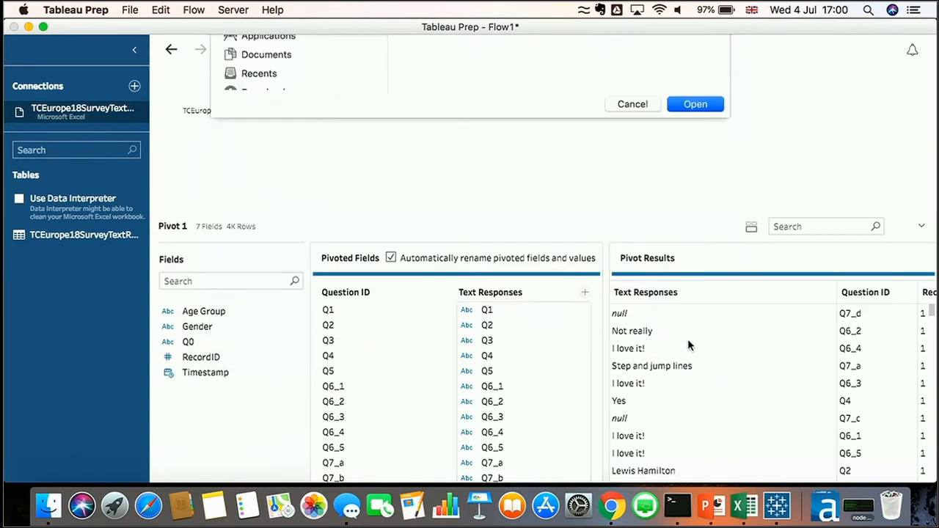
Add a Clean step after the code results input and exclude the null RecordID row
left_click(248, 150)
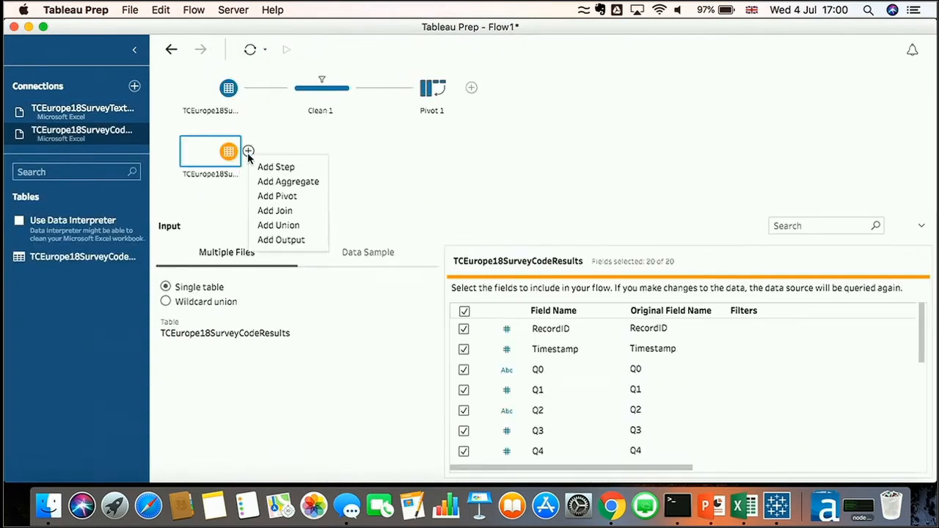
left_click(268, 166)
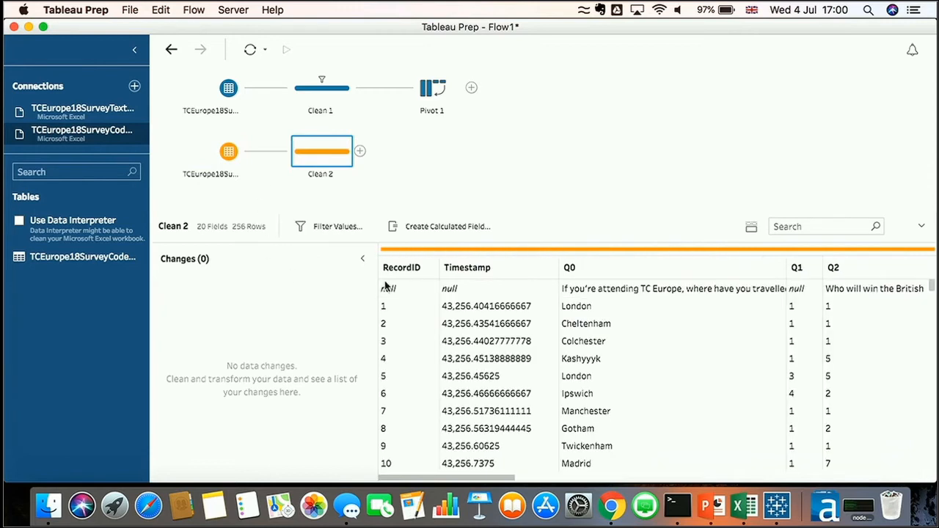
left_click(391, 288)
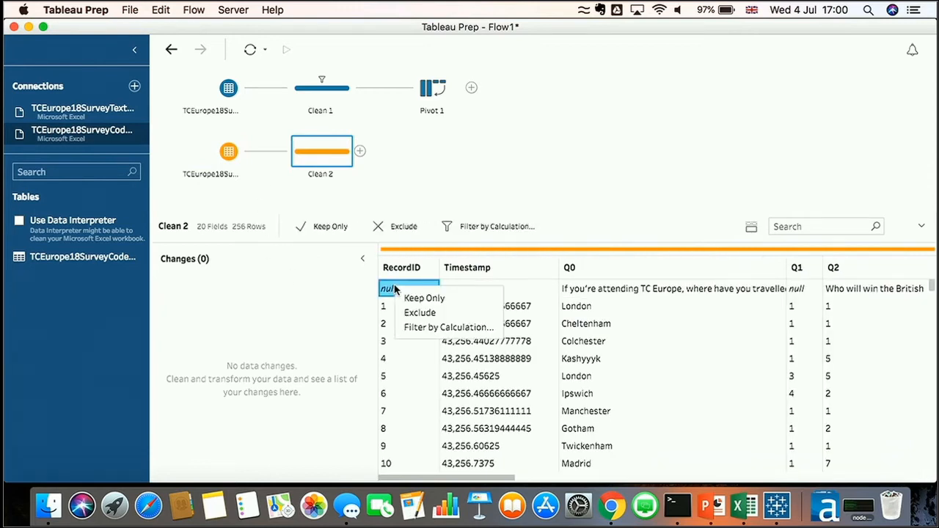
left_click(421, 313)
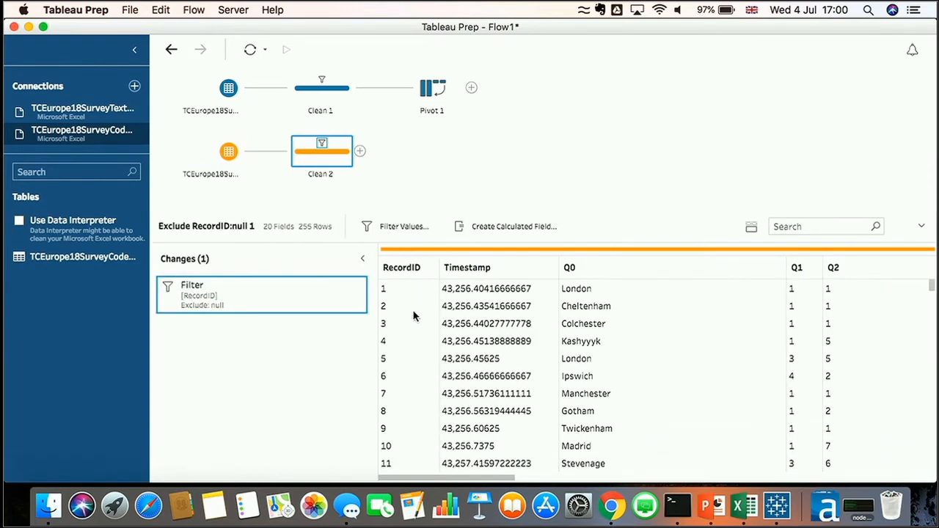
Add a Pivot step after Clean 2 and pivot fields Q1 through Q7_e into rows
left_click(359, 151)
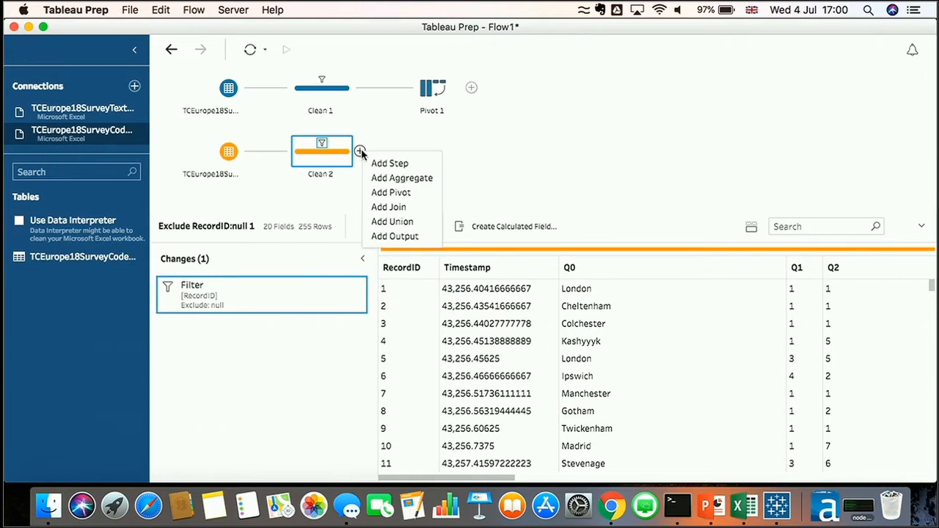
left_click(391, 192)
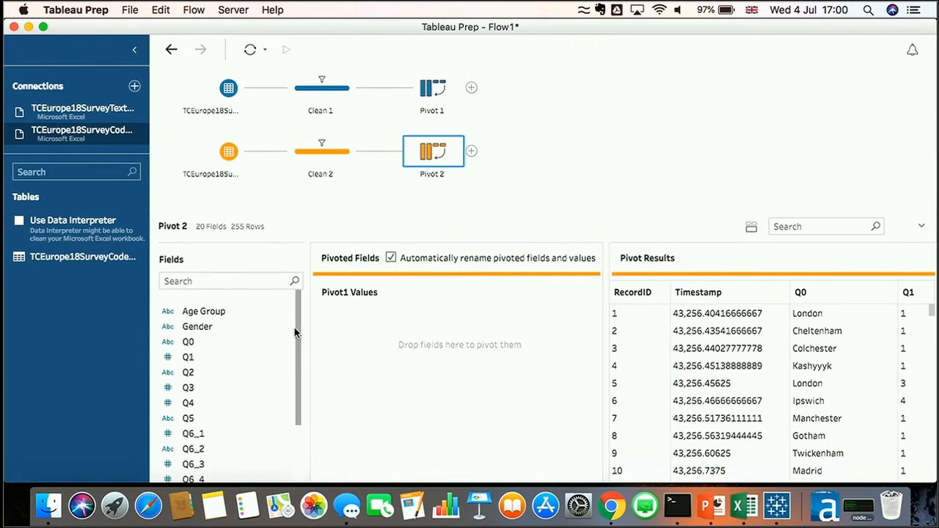
left_click_drag(295, 327, 299, 374)
left_click(187, 296)
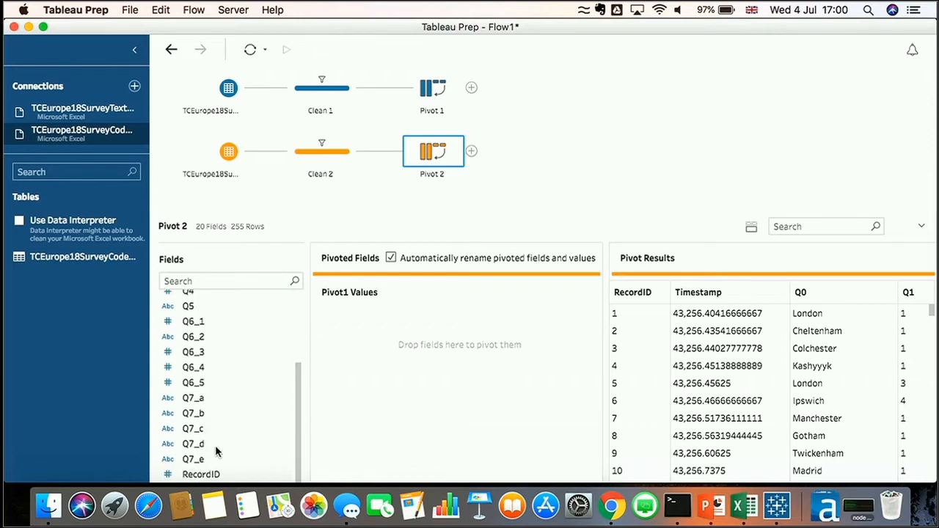
left_click(202, 460, "shift")
left_click_drag(203, 460, 404, 360)
Rename the pivoted names field to Question ID and the values field to Value Response
double_click(372, 293)
type("Question ID")
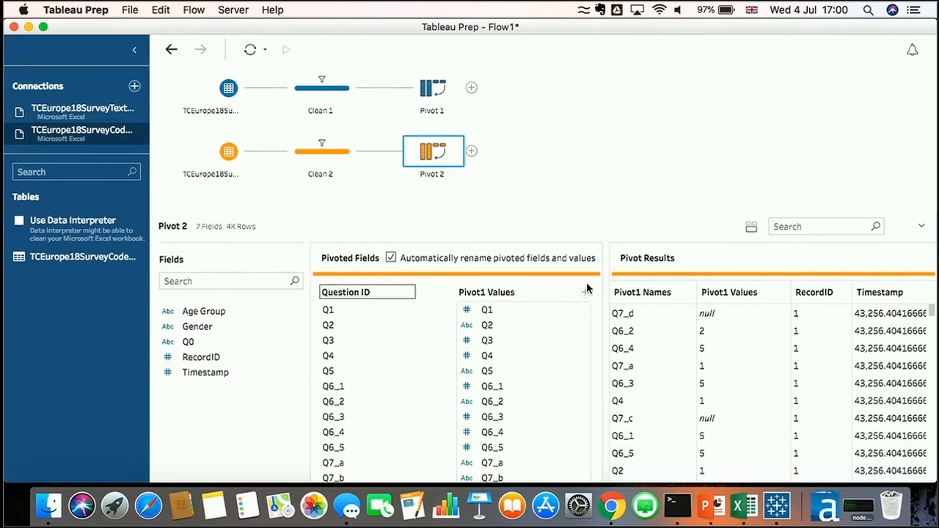
double_click(499, 296)
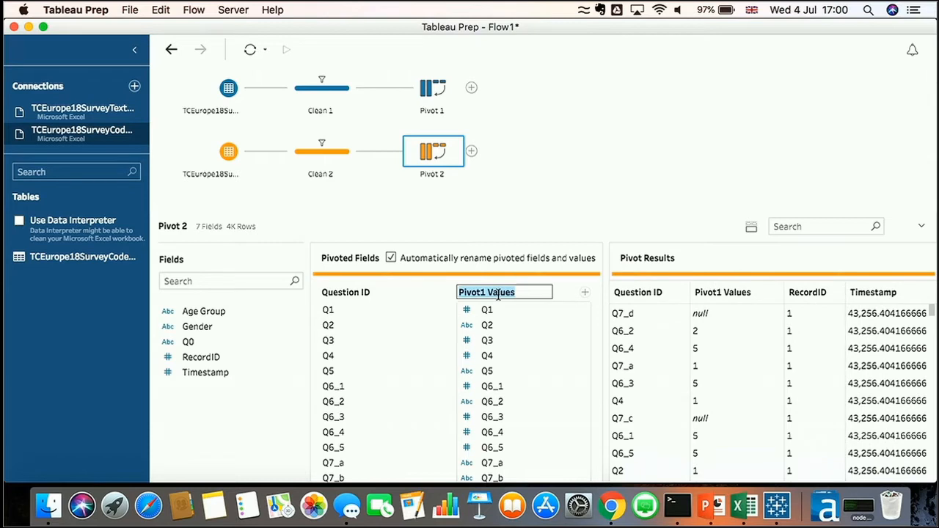
type("Value Response")
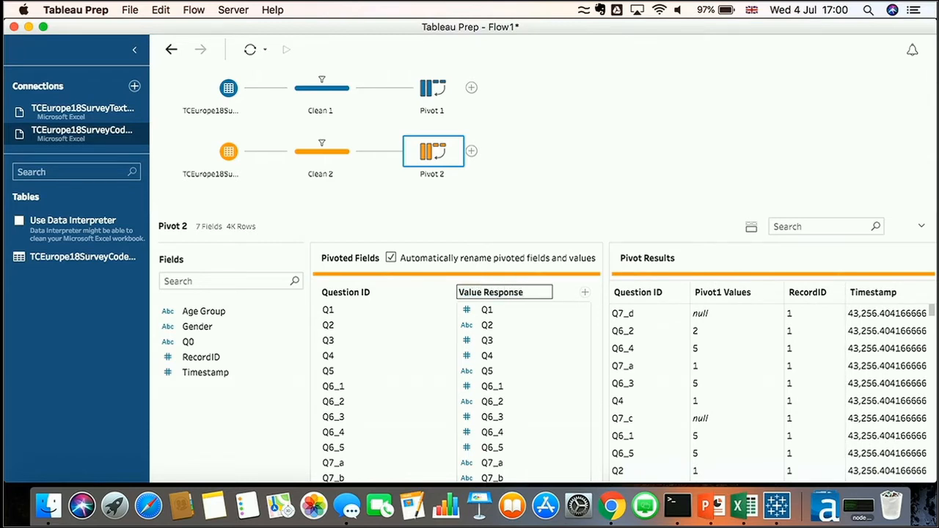
key("Return")
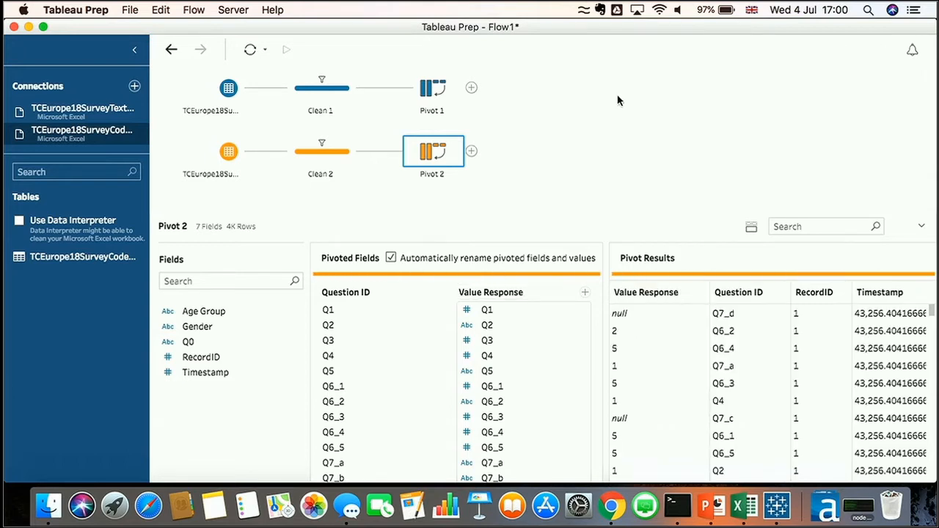
Add a Clean step after Pivot 1 to preview the pivoted text data, then remove it
left_click(471, 88)
left_click(501, 99)
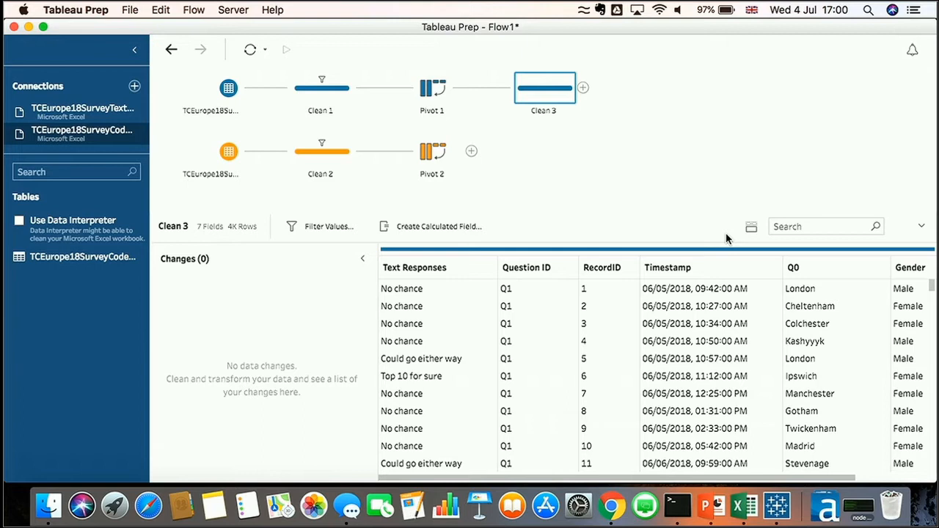
scroll(603, 358, "right", 3)
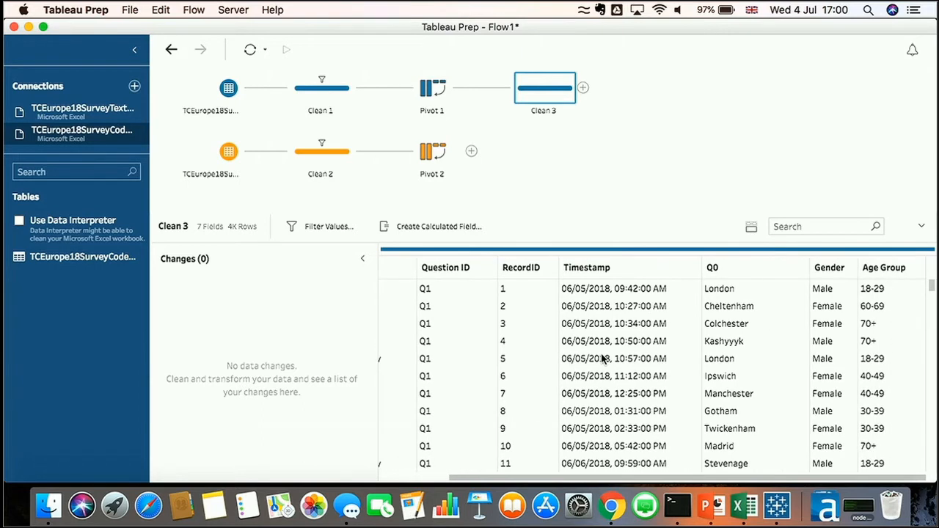
scroll(602, 358, "left", 3)
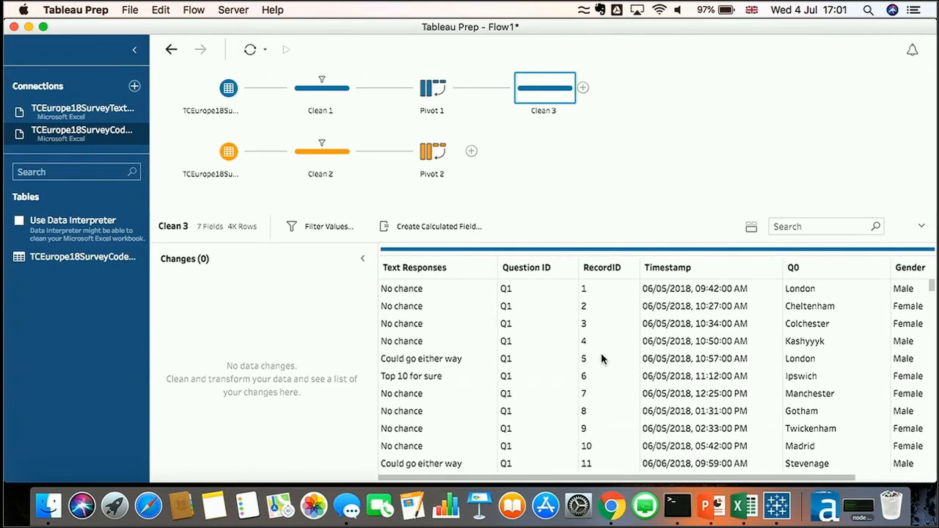
right_click(533, 87)
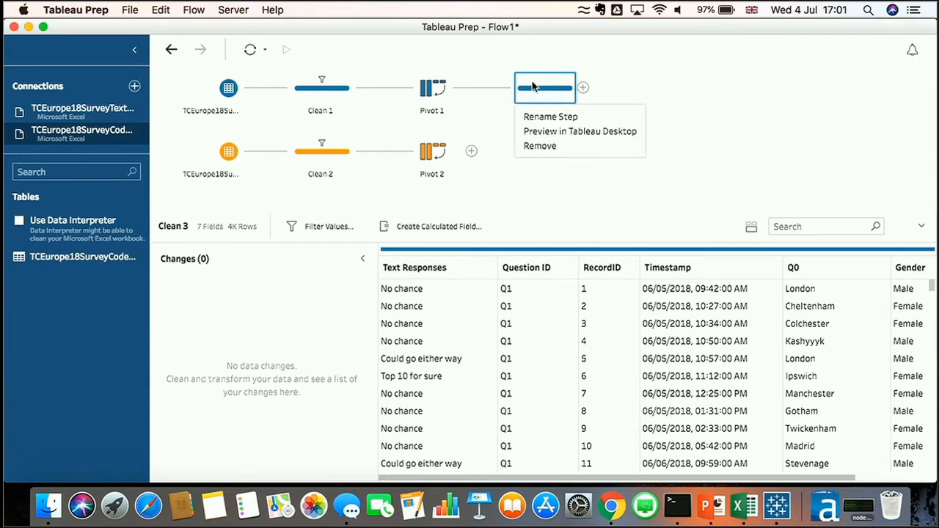
left_click(541, 145)
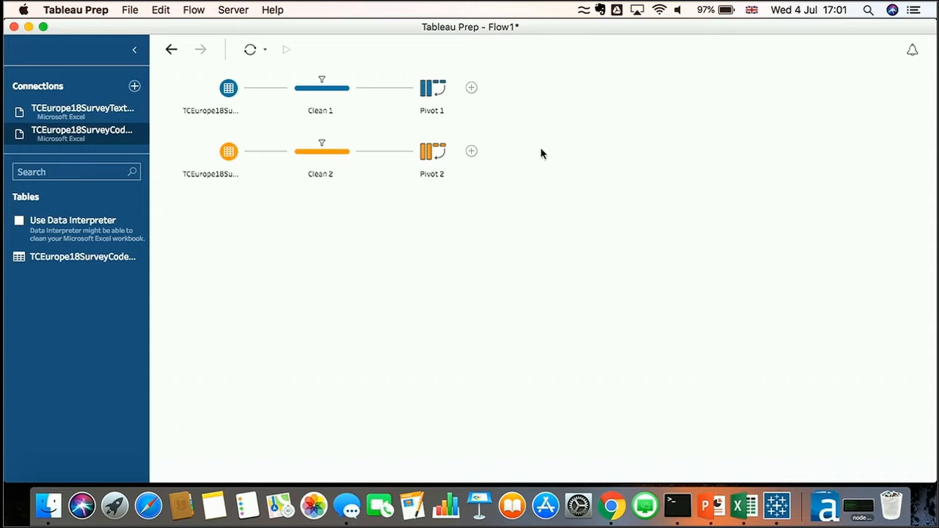
Join Pivot 2 with Pivot 1 and add a second join clause matching Question ID to Question ID
left_click(430, 90)
left_click_drag(427, 162, 484, 74)
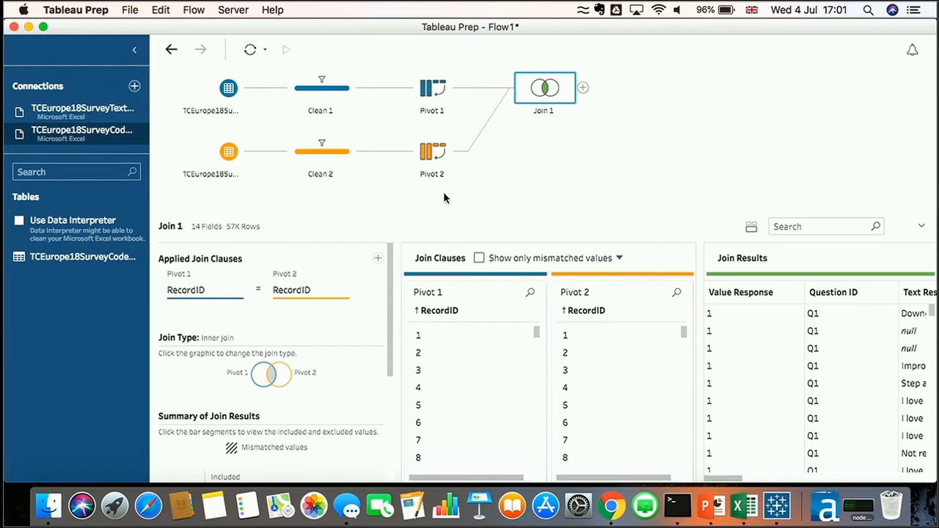
left_click_drag(441, 214, 441, 159)
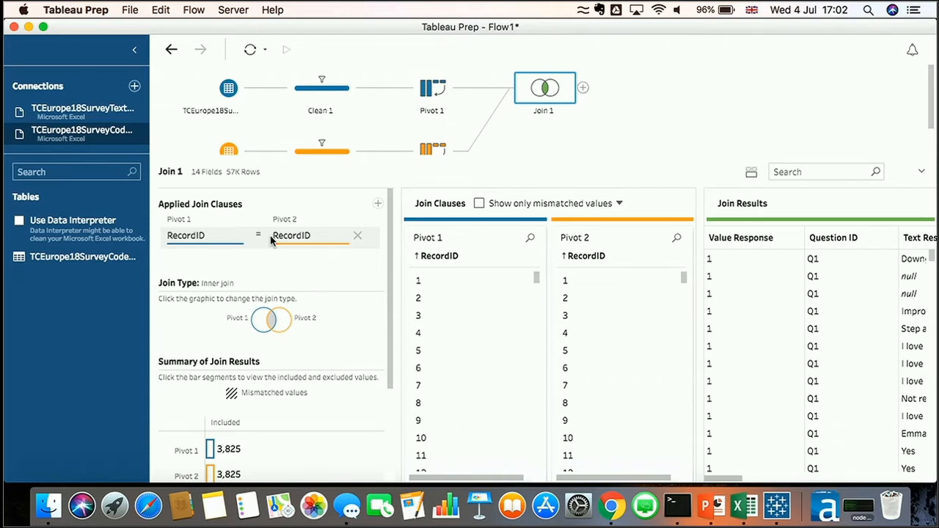
left_click(378, 204)
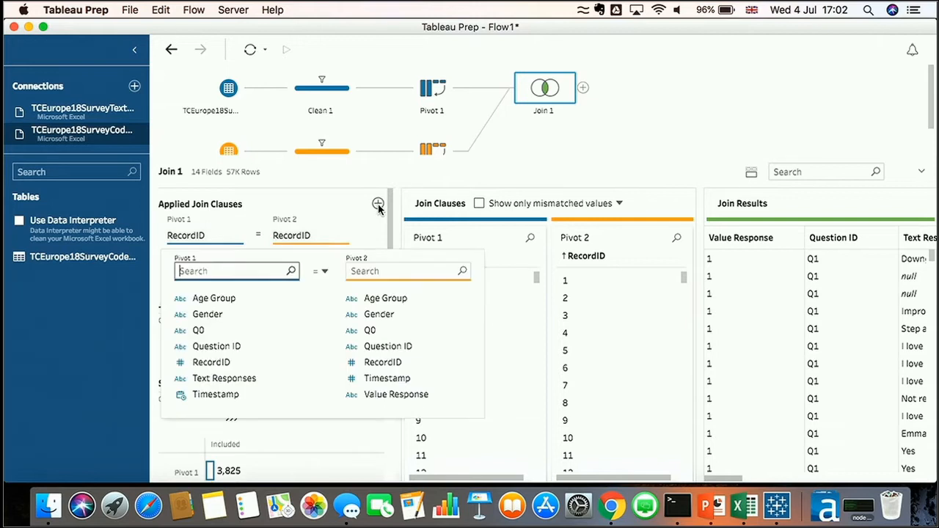
left_click(225, 346)
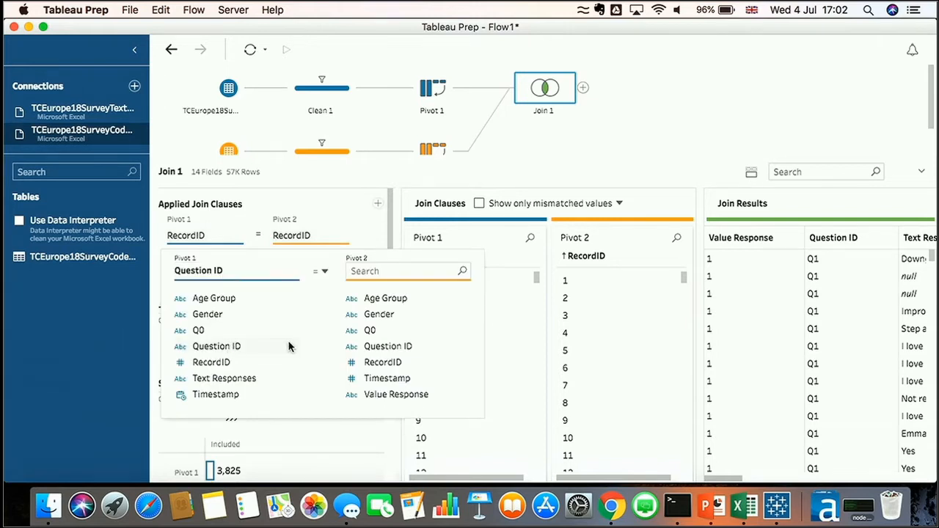
left_click(379, 348)
left_click(363, 169)
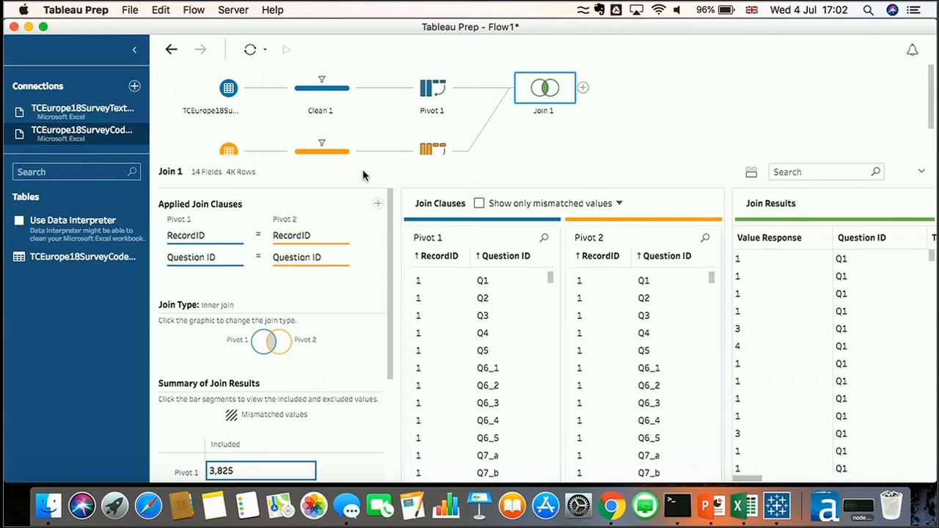
Review the join type and the summary of join results
left_click(258, 349)
left_click(269, 342)
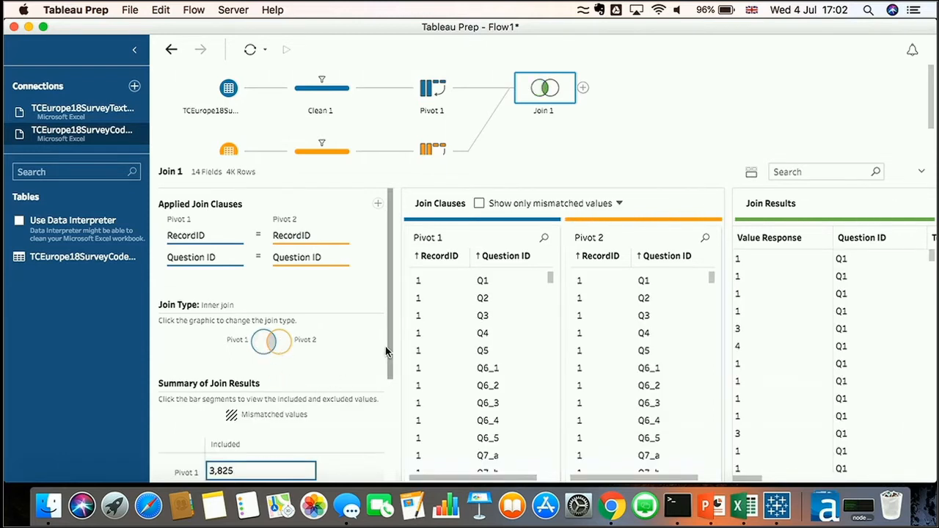
scroll(389, 367, "down", 4)
scroll(393, 396, "down", 1)
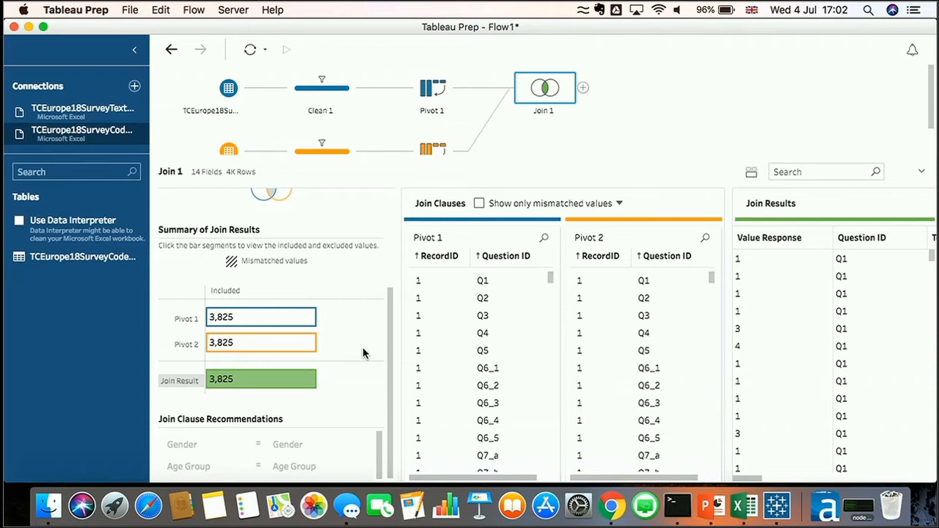
mouse_move(270, 388)
scroll(640, 120, "down", 1)
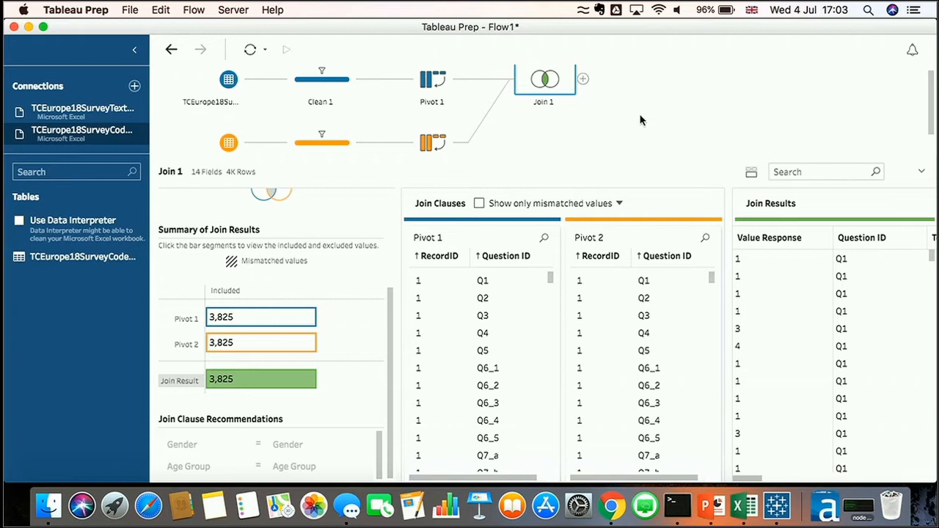
Branch the survey text input into a new Clean step and keep only the null RecordID row
left_click(229, 81)
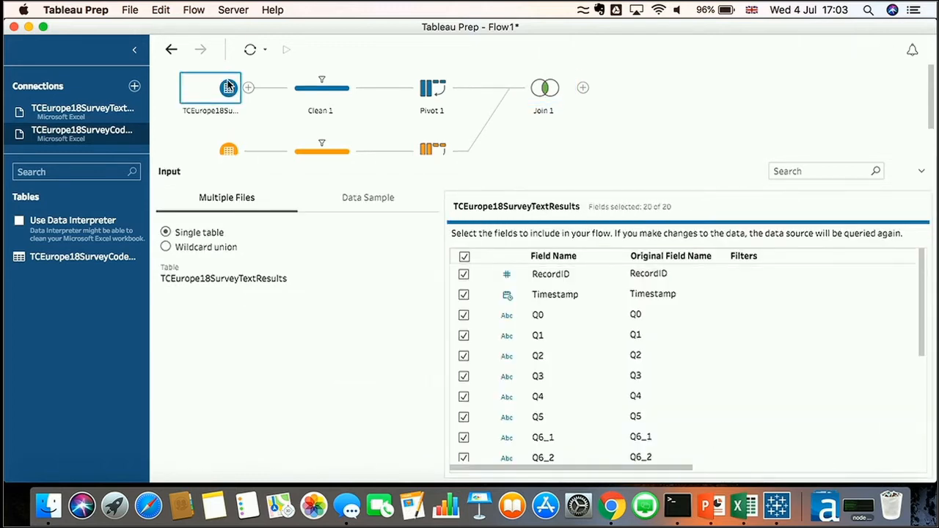
right_click(228, 85)
left_click(228, 87)
left_click(248, 87)
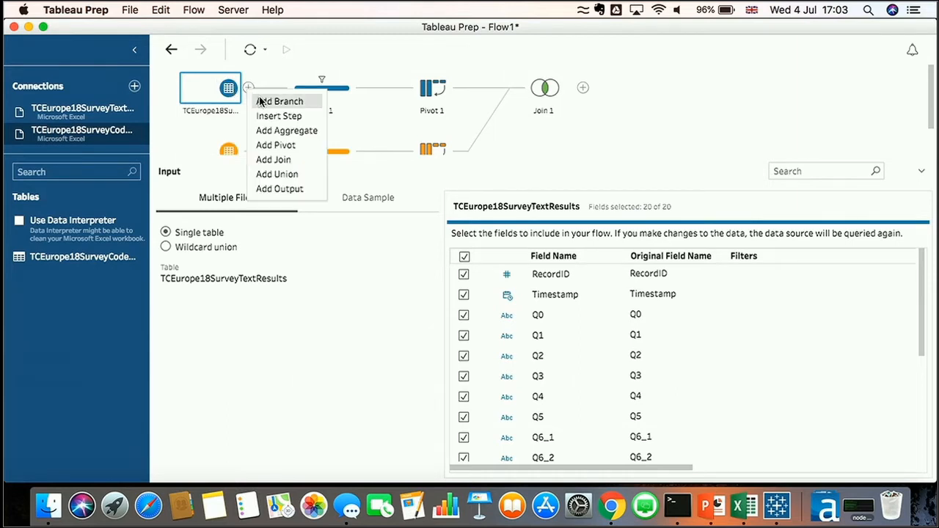
left_click(278, 101)
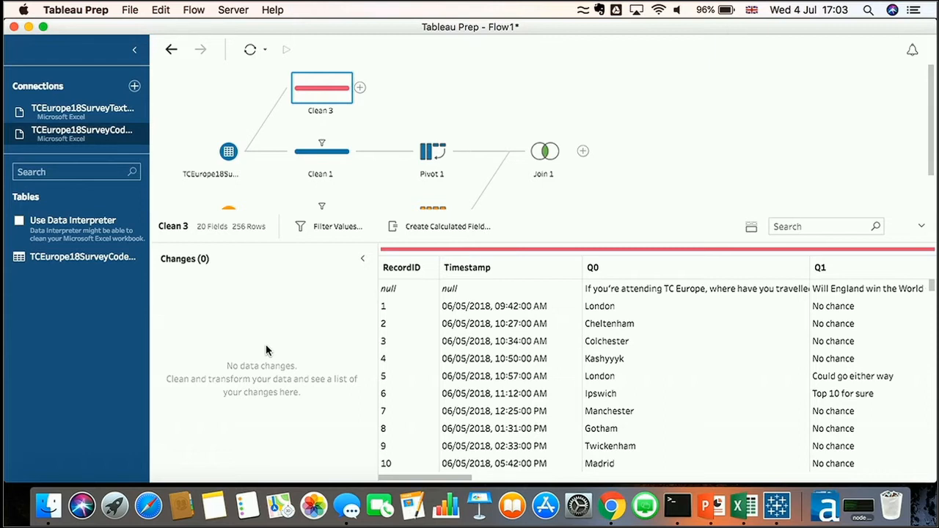
right_click(406, 291)
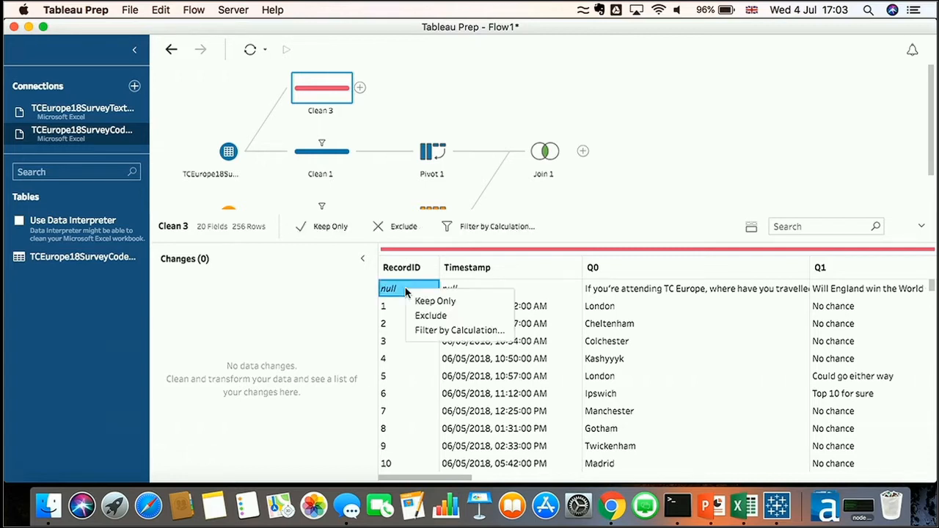
left_click(440, 302)
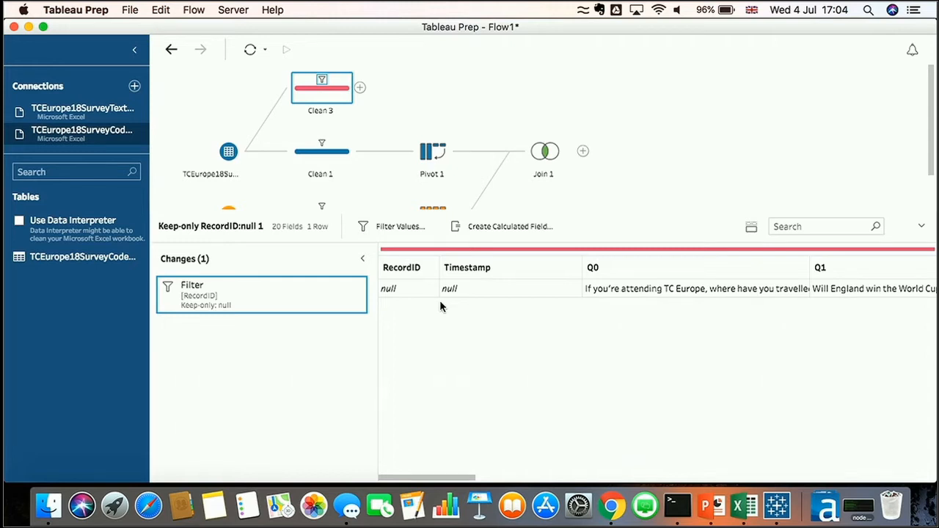
Add a Pivot step after Clean 3 and pivot all the question fields into rows
left_click(361, 87)
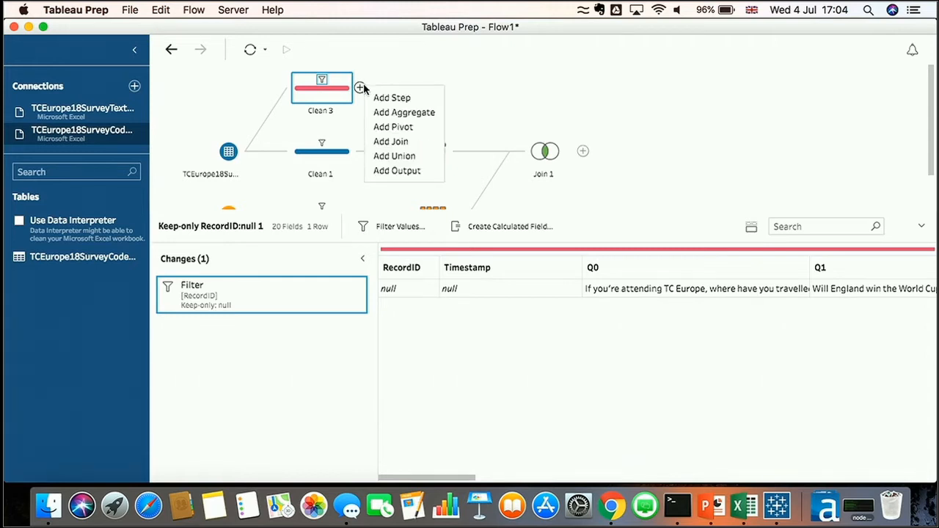
left_click(392, 127)
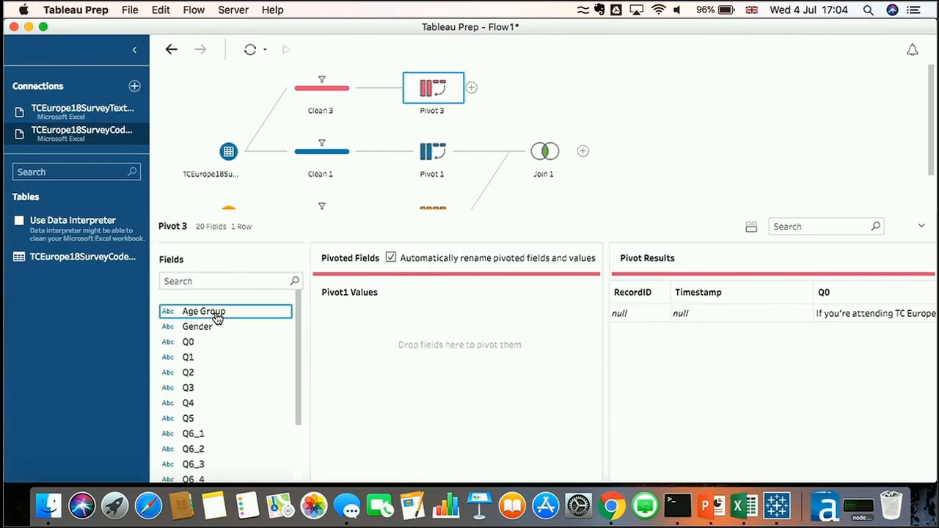
scroll(215, 319, "down", 5)
left_click(201, 477)
key("super+a")
left_click_drag(197, 466, 404, 367)
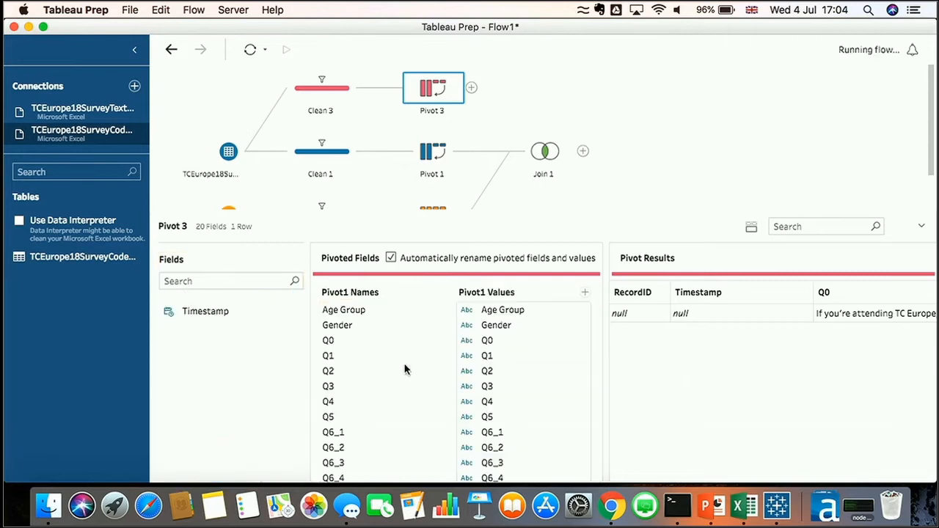
Rename the pivoted names field to Question ID and the values field to Question Text, and also pivot Timestamp
double_click(374, 292)
type("Question ID")
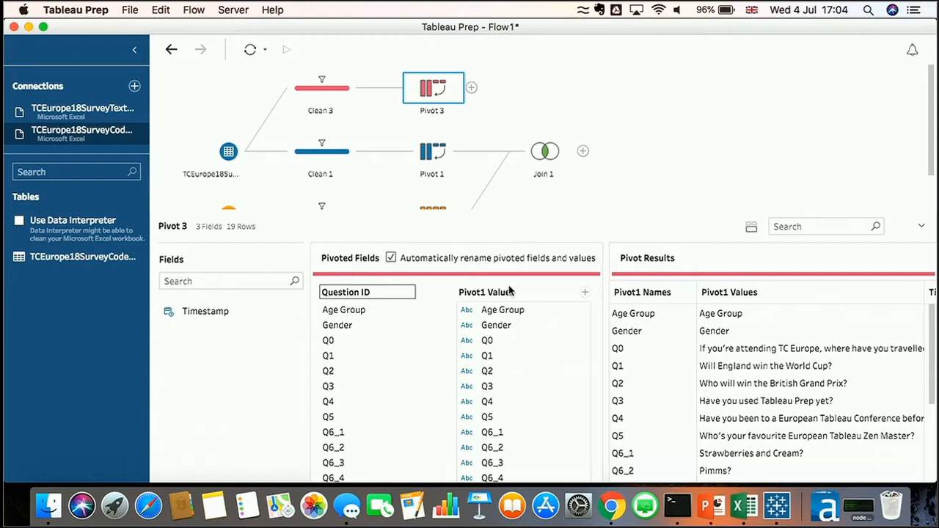
key("Return")
double_click(503, 292)
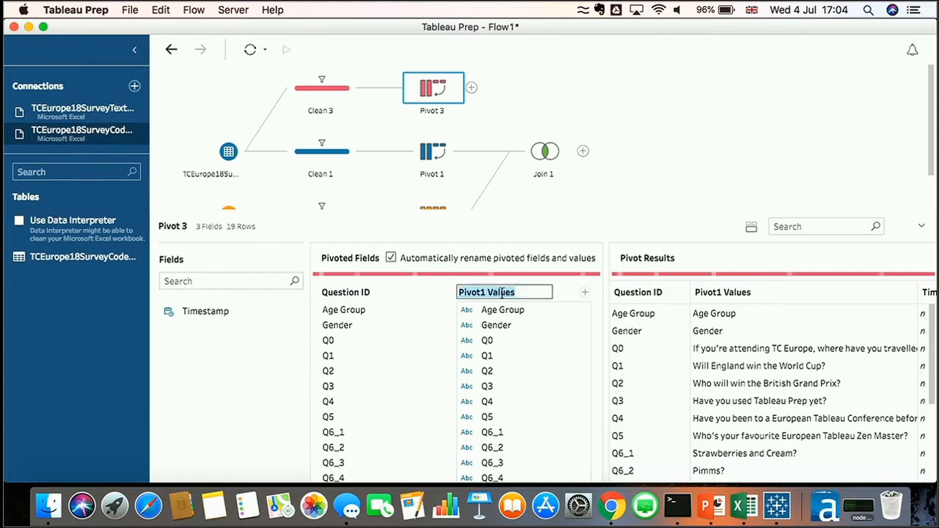
type("Question Text")
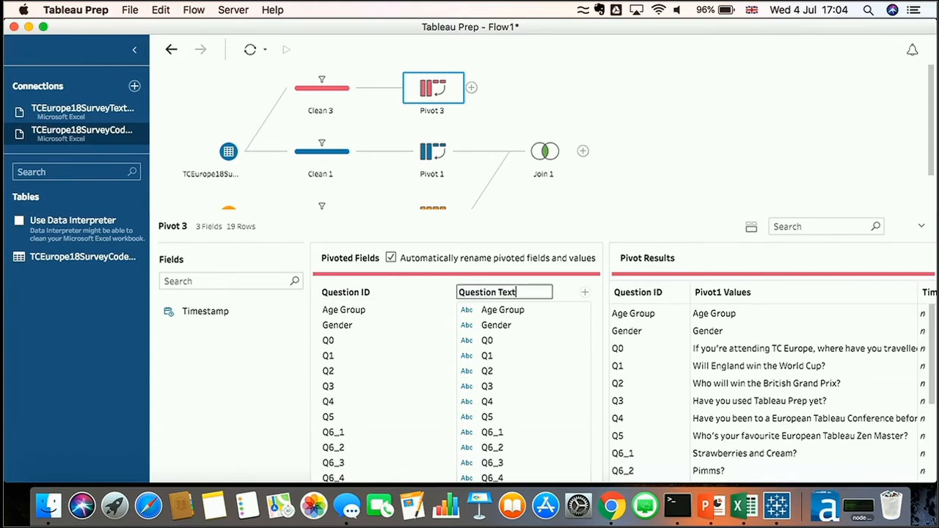
key("Return")
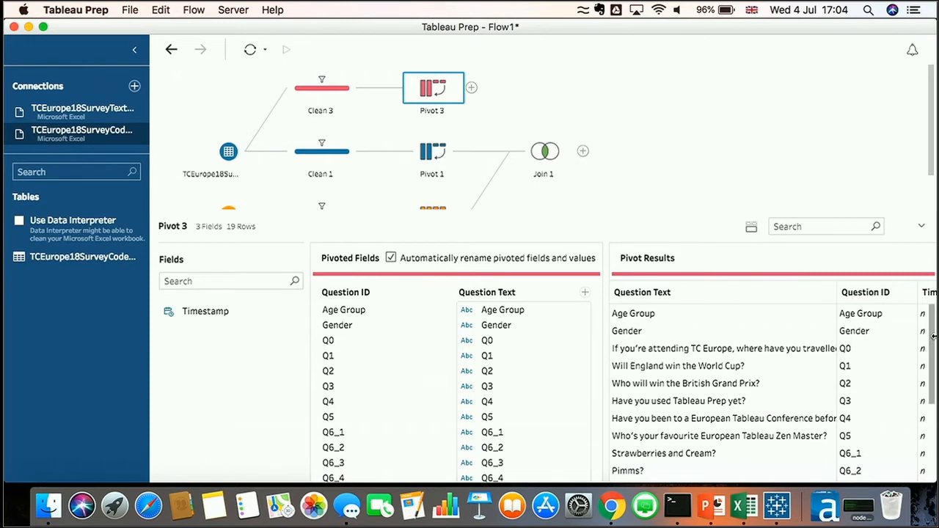
scroll(765, 388, "right", 5)
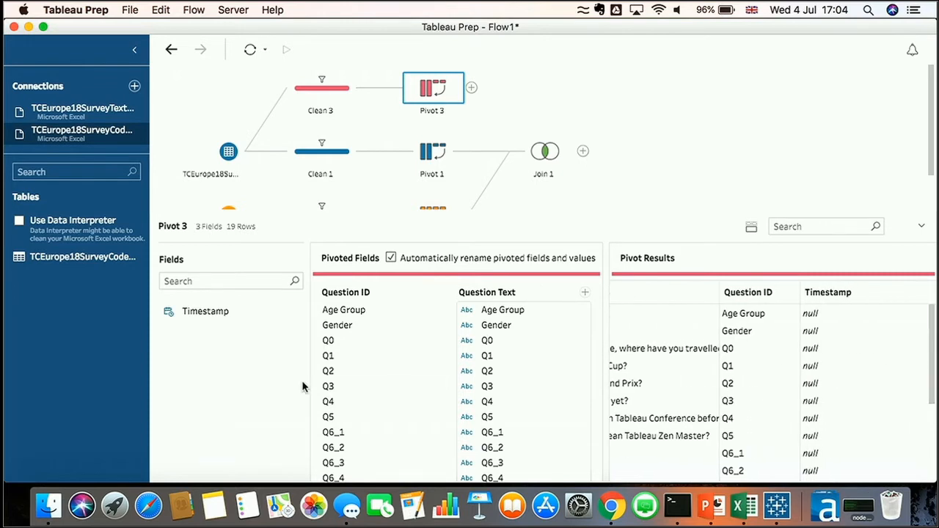
left_click_drag(217, 315, 512, 353)
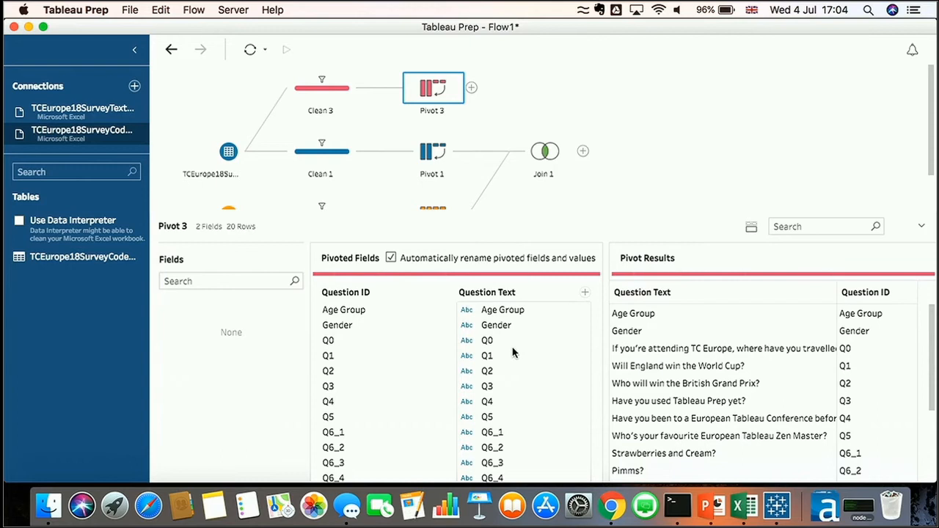
Add a Clean step after Pivot 3 to preview the pivoted question text, then remove it
left_click(471, 87)
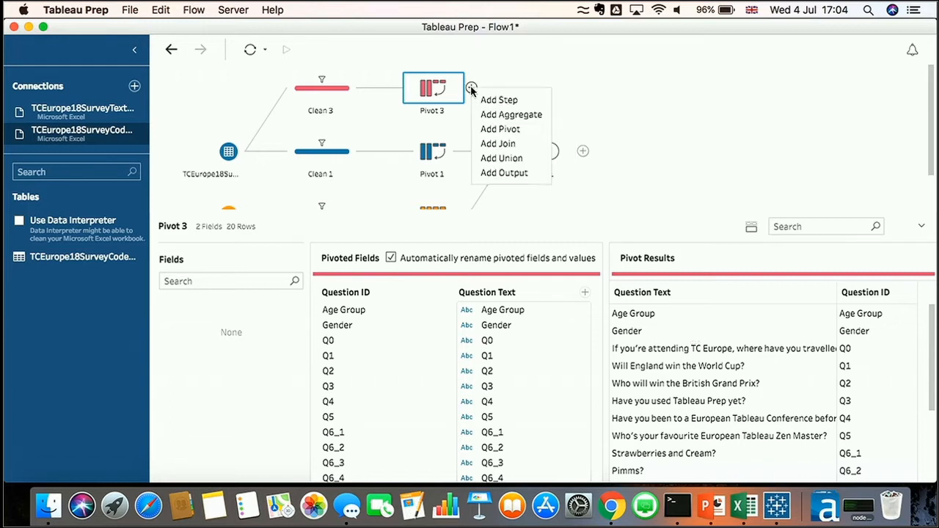
left_click(484, 100)
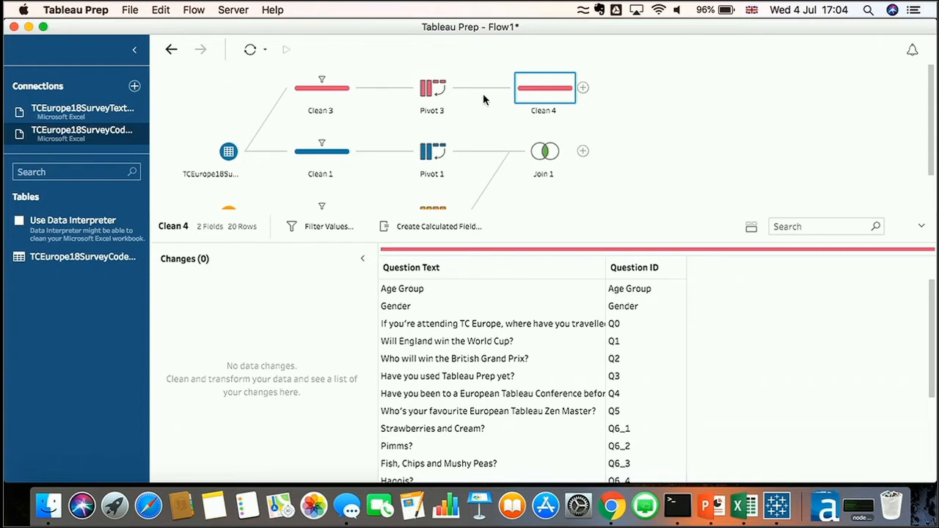
right_click(535, 89)
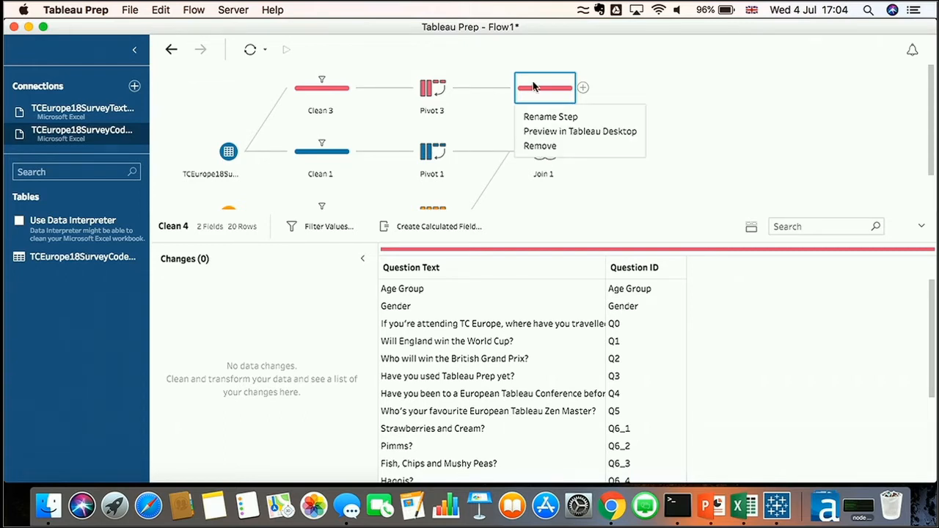
left_click(541, 147)
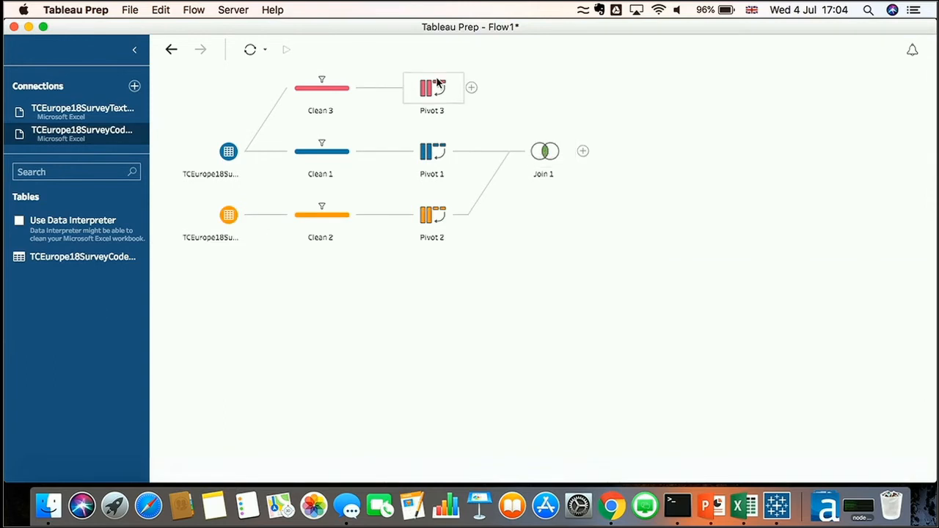
Join Pivot 3 to Join 1 on Question ID and inspect the rows excluded from Pivot 3
left_click_drag(436, 85, 583, 151)
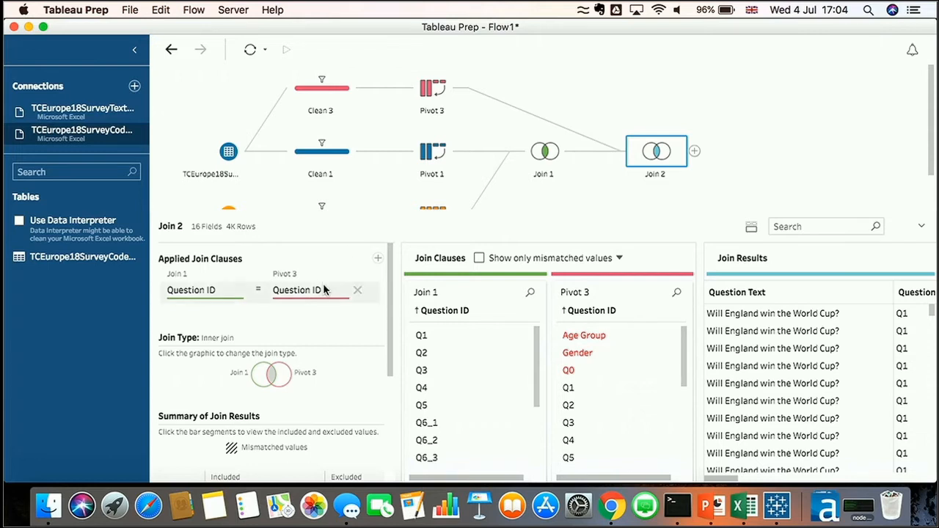
scroll(323, 289, "down", 5)
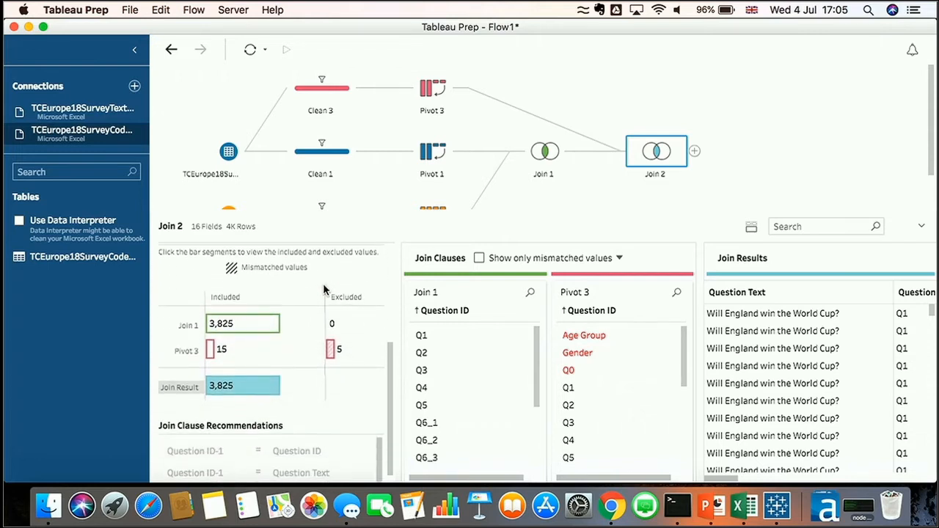
mouse_move(330, 350)
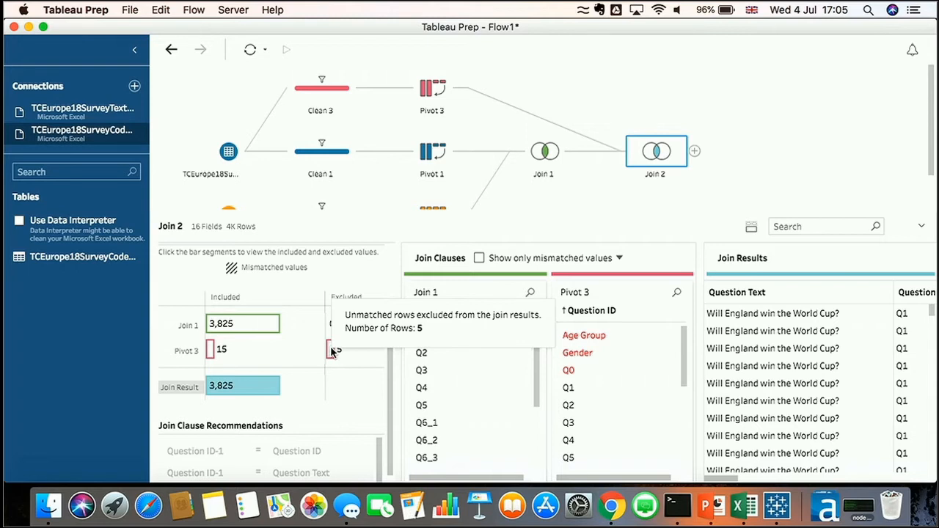
left_click(330, 352)
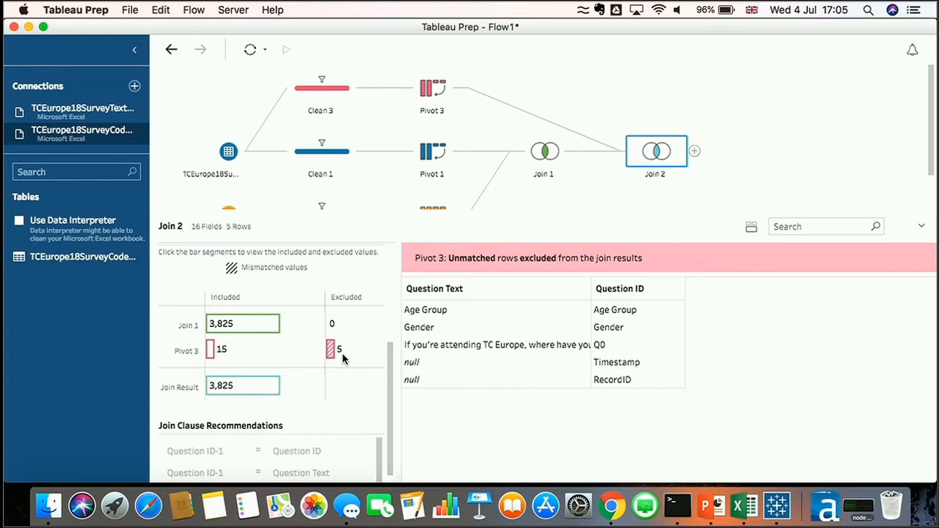
mouse_move(329, 357)
Add a Clean step after Join 2 and remove the Question ID-2 field
left_click(694, 152)
left_click(702, 166)
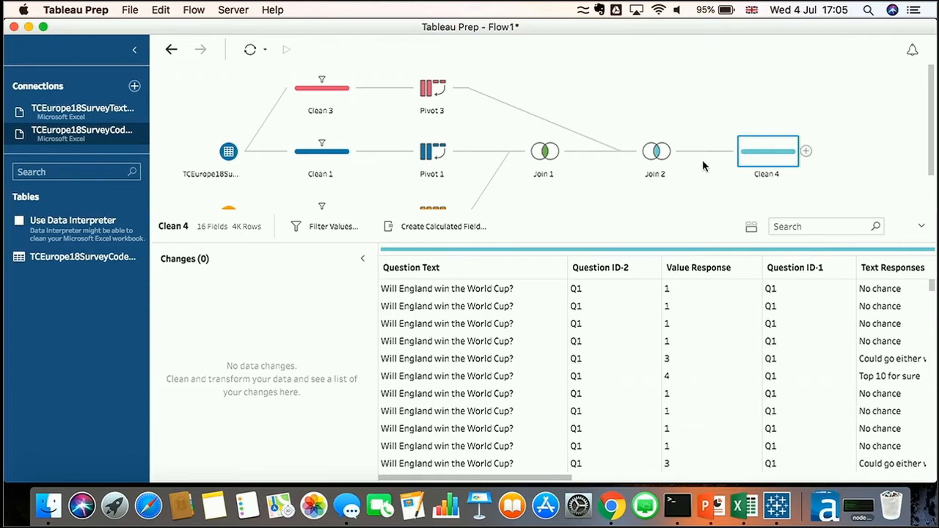
left_click(620, 269)
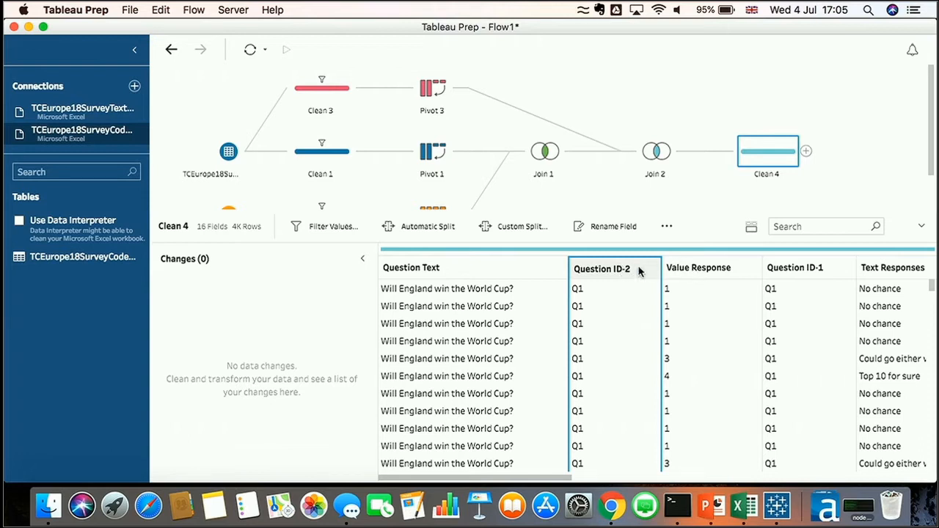
left_click(751, 226)
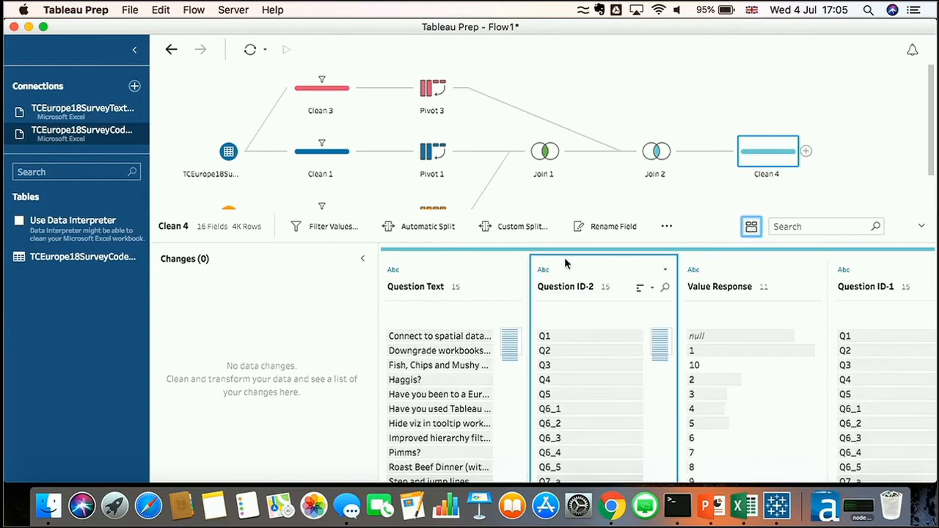
left_click(665, 269)
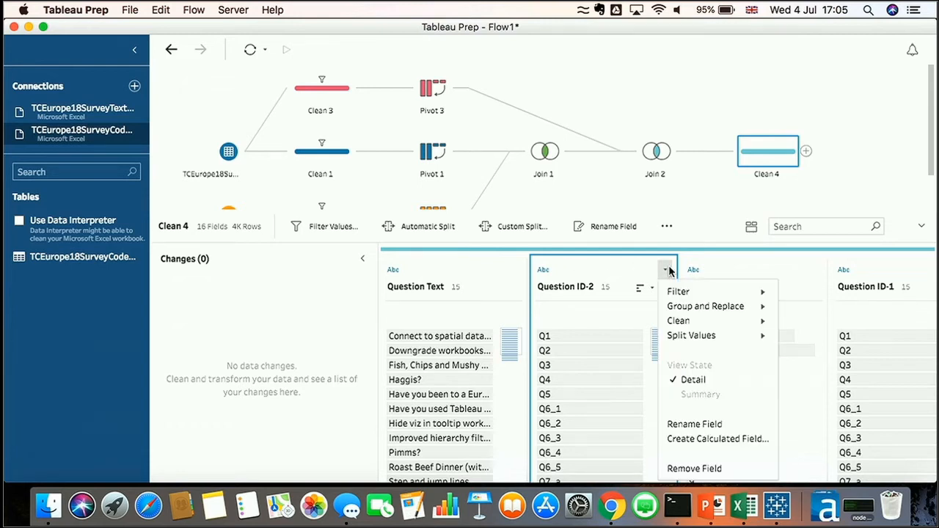
left_click(683, 468)
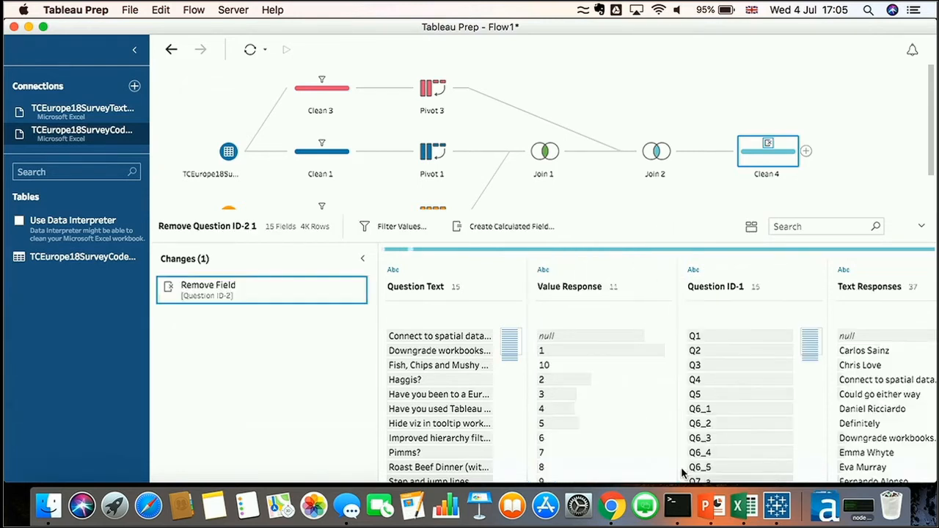
Remove the duplicate Question ID-1, RecordID-1, Timestamp-1, Q0-1, Gender-1 and Age Group-1 fields together
scroll(539, 338, "right", 3)
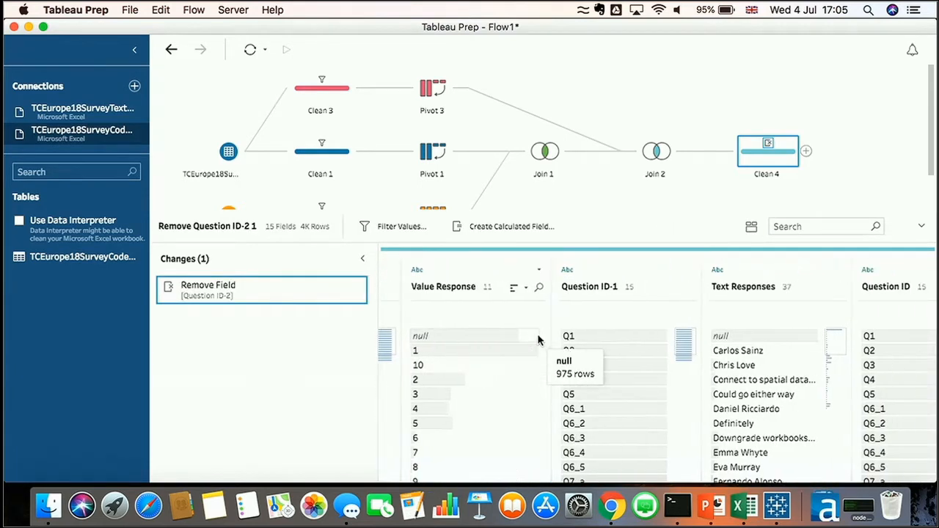
left_click(614, 265)
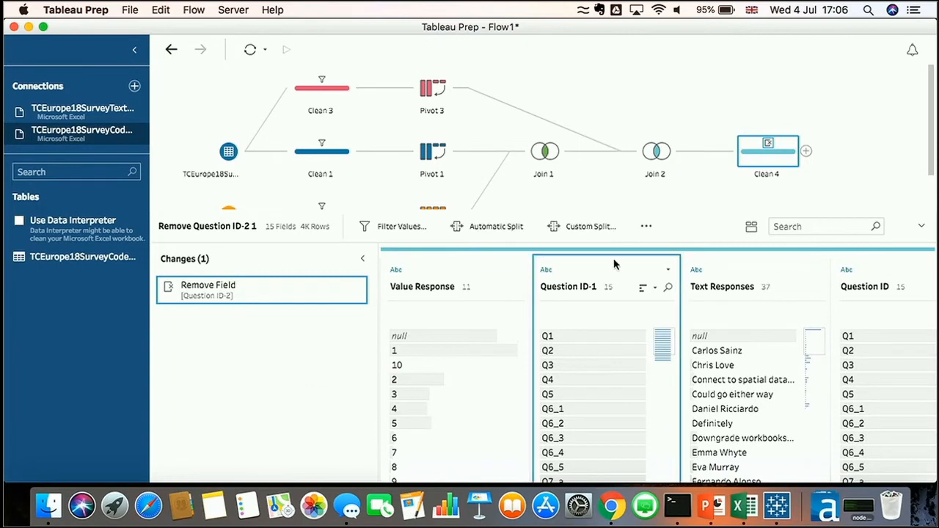
scroll(615, 264, "right", 10)
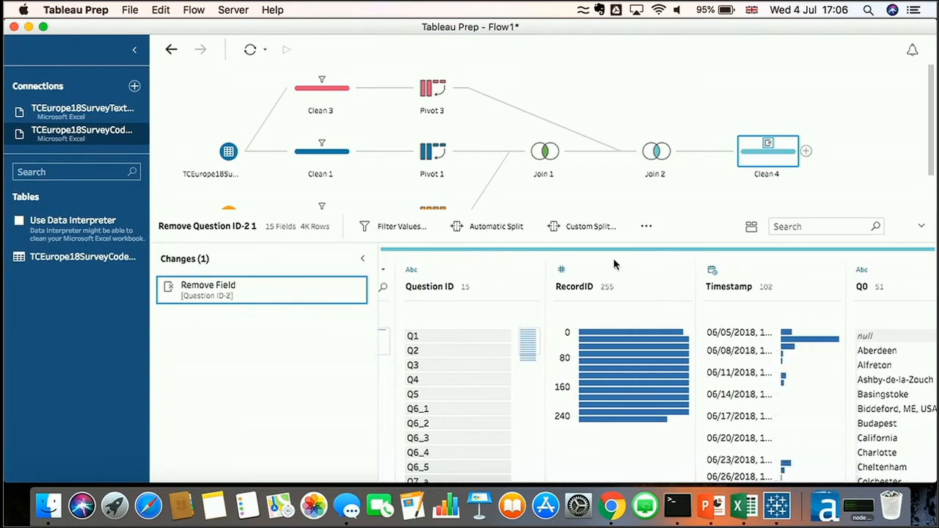
scroll(615, 264, "right", 8)
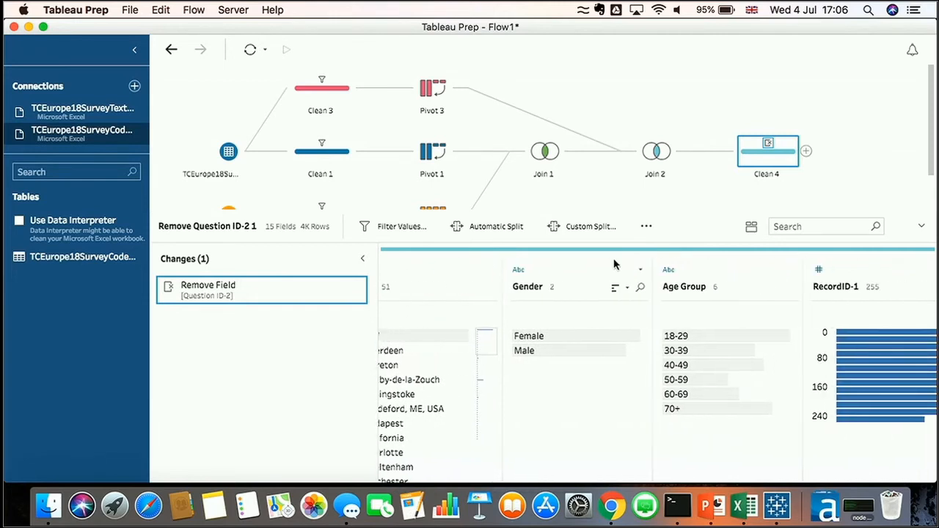
scroll(615, 264, "right", 1)
left_click(643, 264)
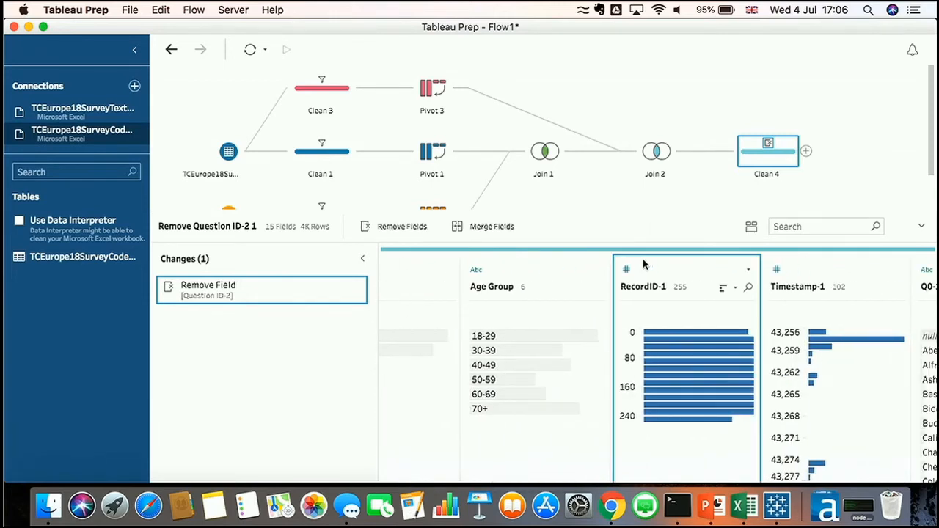
scroll(643, 264, "right", 2)
left_click(649, 265)
scroll(650, 266, "right", 2)
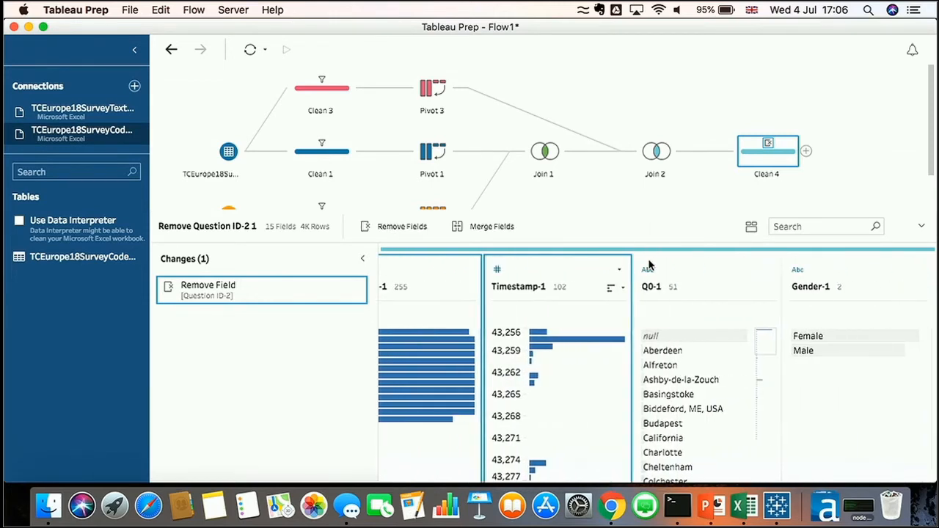
left_click(688, 270)
scroll(687, 272, "right", 2)
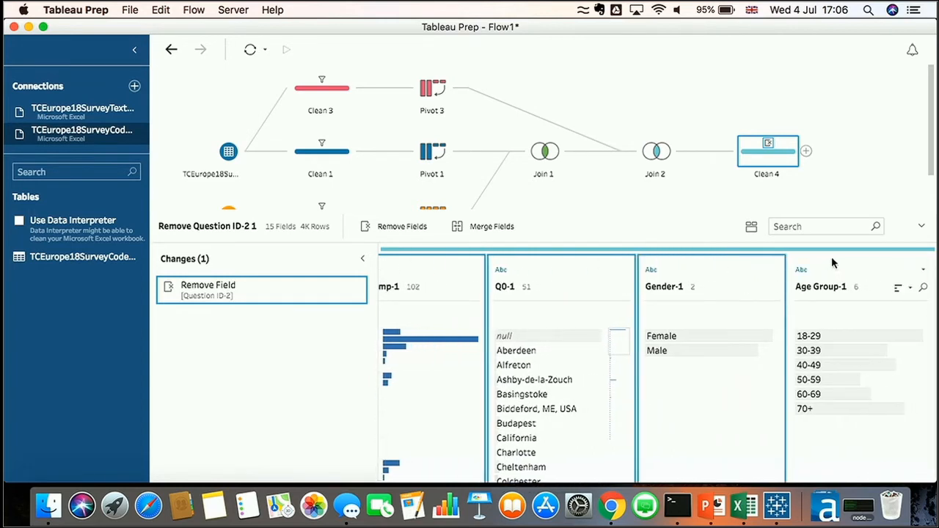
left_click(837, 274)
right_click(837, 274)
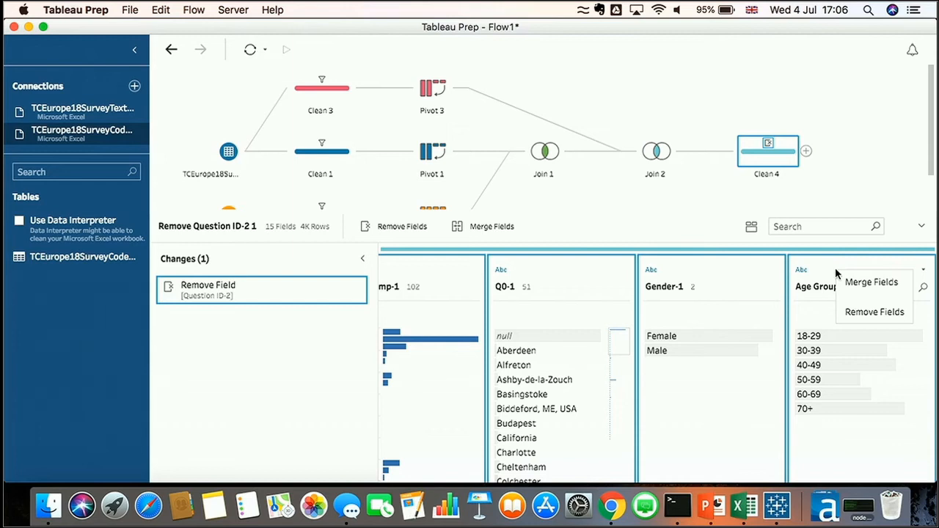
left_click(857, 314)
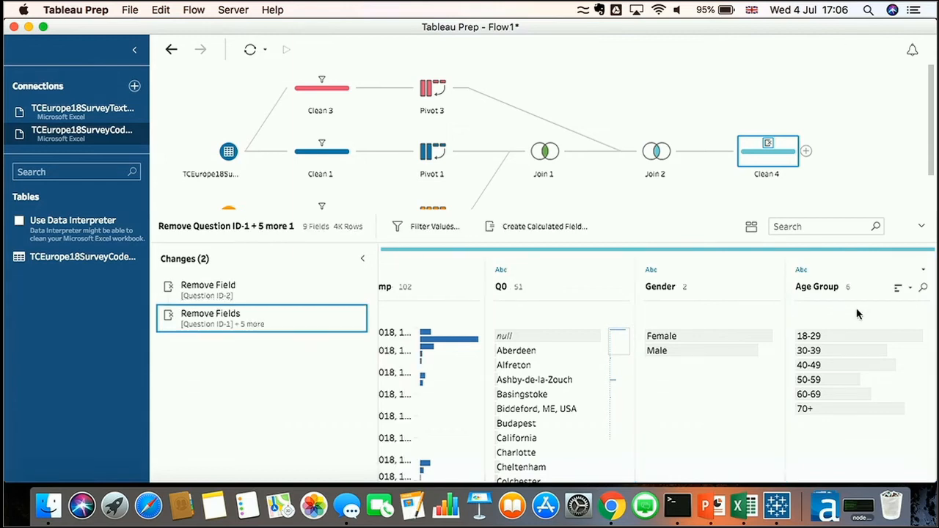
Change the Value Response field's data type to Number (whole)
scroll(857, 314, "left", 10)
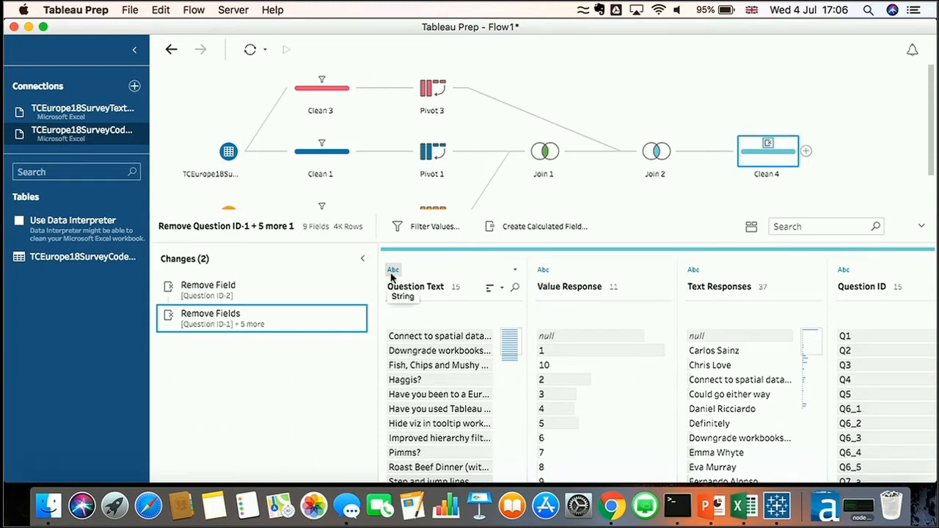
left_click(541, 271)
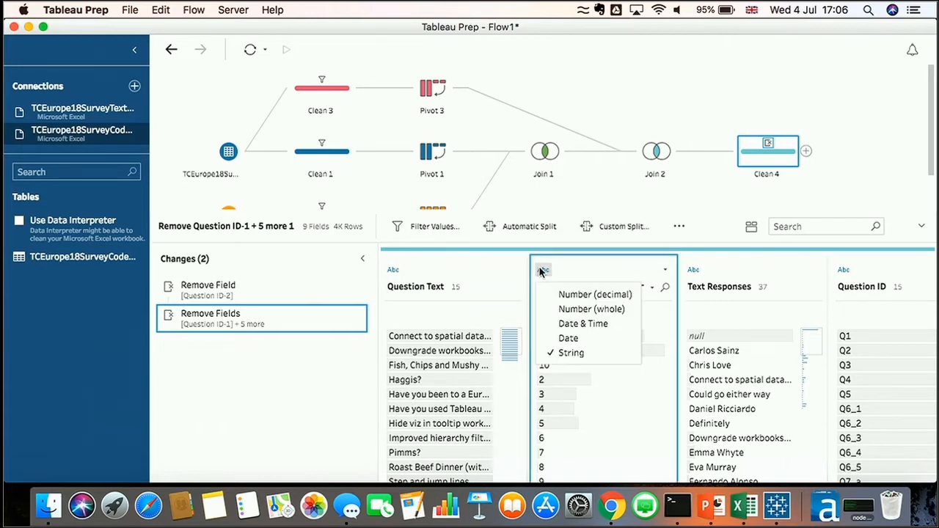
left_click(556, 310)
Rename the Q0 field to City
scroll(556, 311, "right", 10)
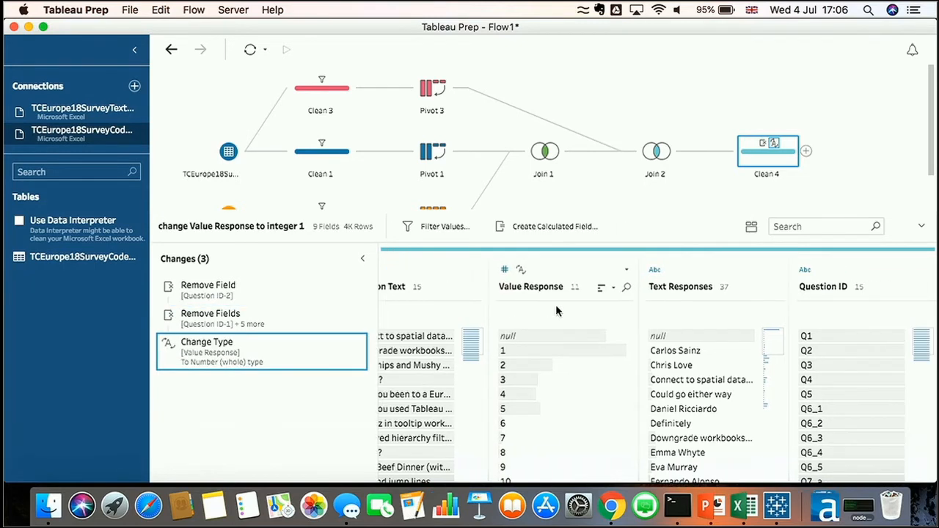
scroll(556, 306, "right", 9)
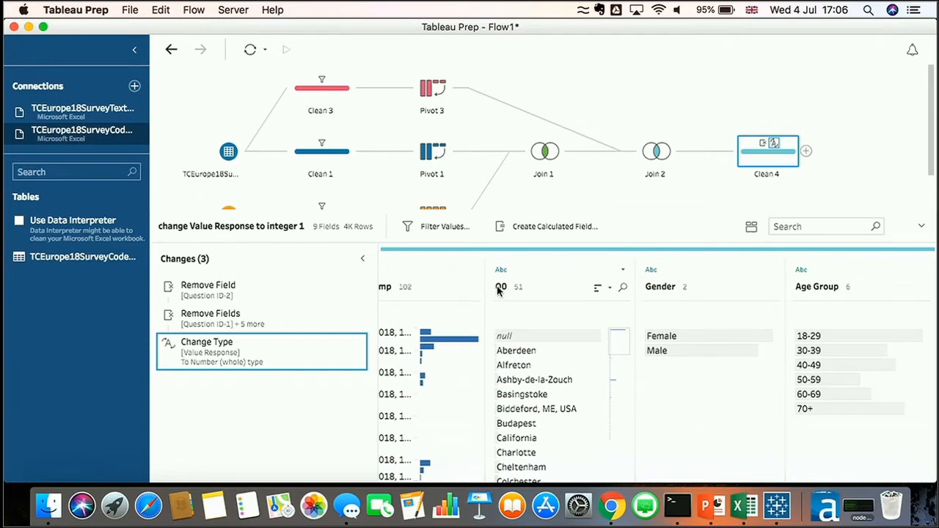
left_click(623, 270)
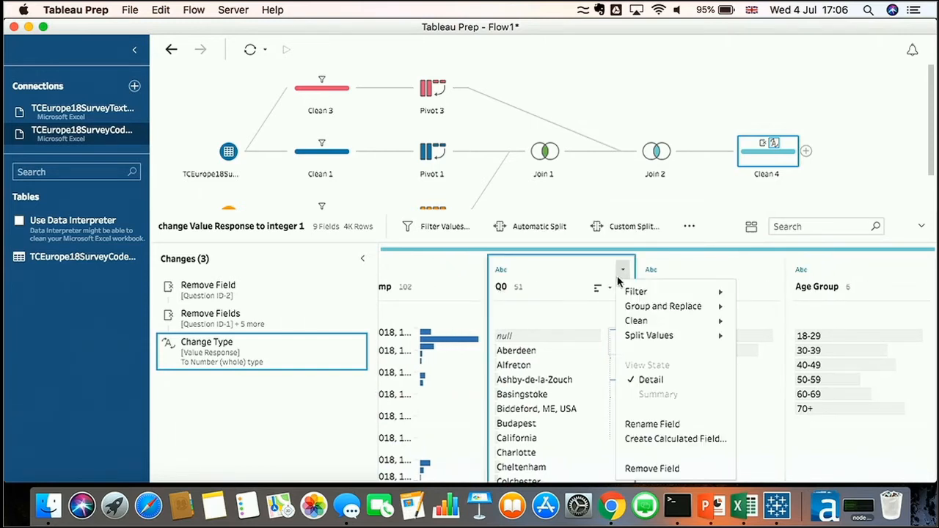
left_click(633, 429)
type("City")
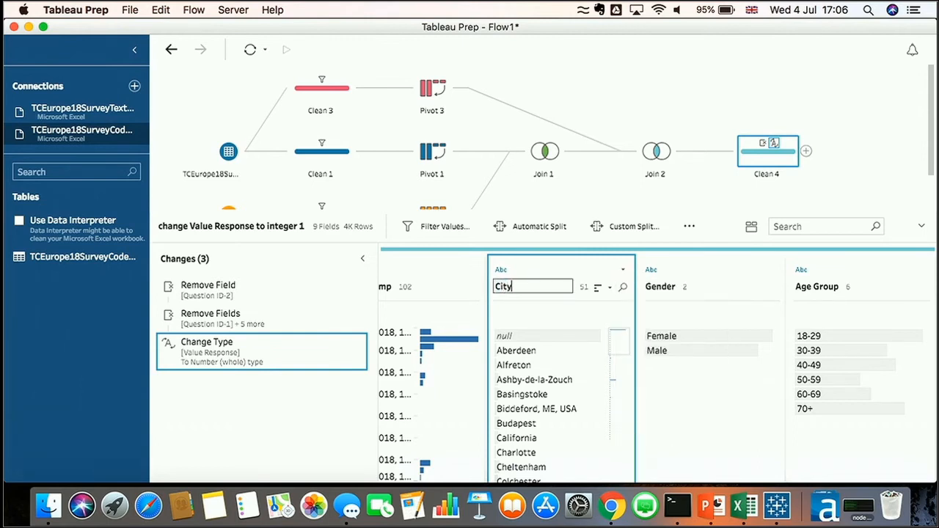
key("Return")
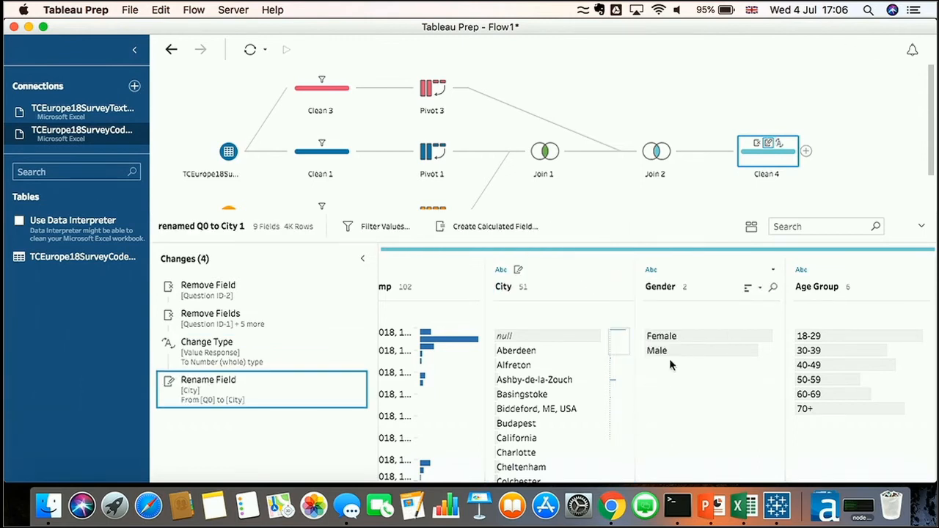
Create a calculated field named Question Grouping that copies Question Text
scroll(670, 361, "left", 10)
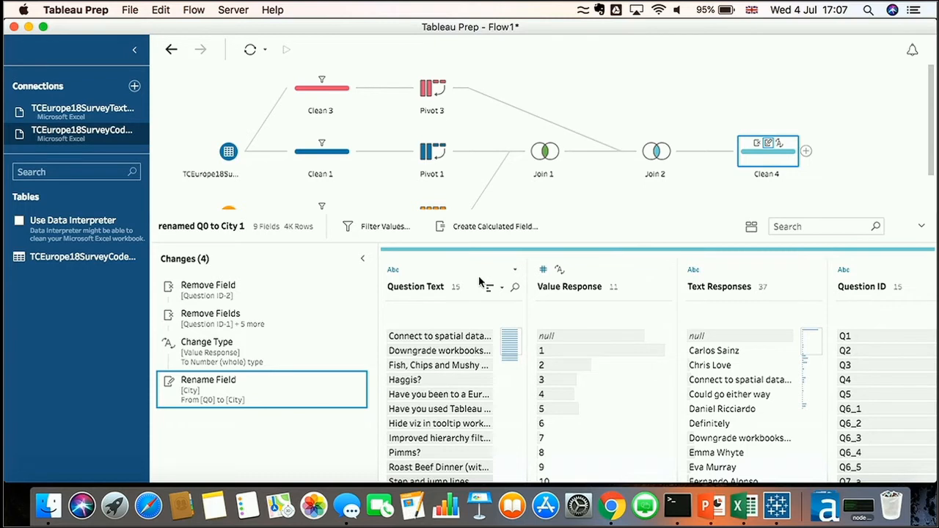
left_click(513, 271)
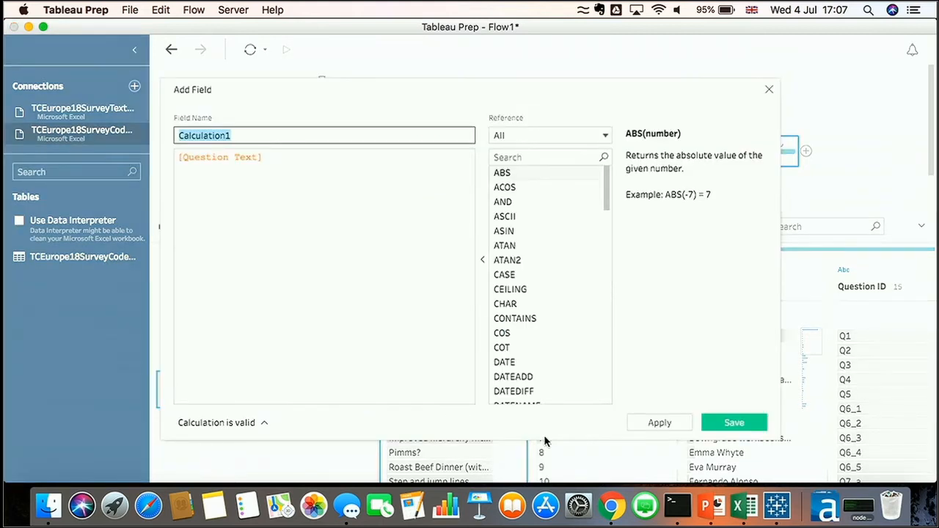
type("Question Grouping")
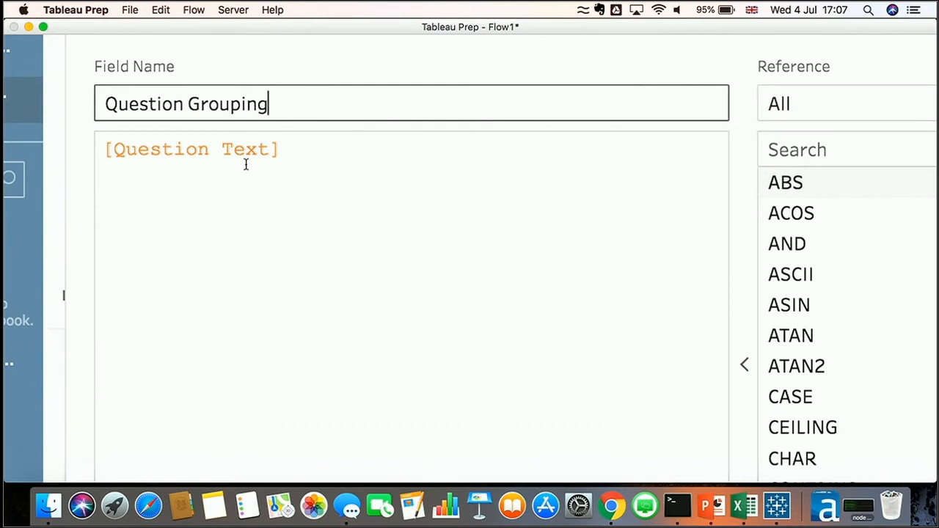
left_click(741, 422)
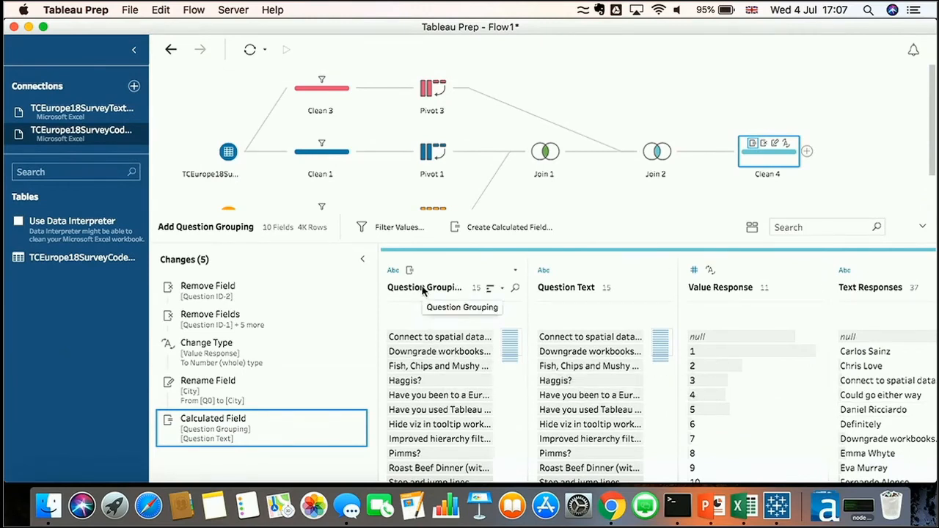
Manually group Connect to spatial data in SQL Server with Downgrade workbooks, Hide viz in tooltip worksheets, Improved hierarchy filtering and Step and jump lines in Question Grouping
left_click(515, 270)
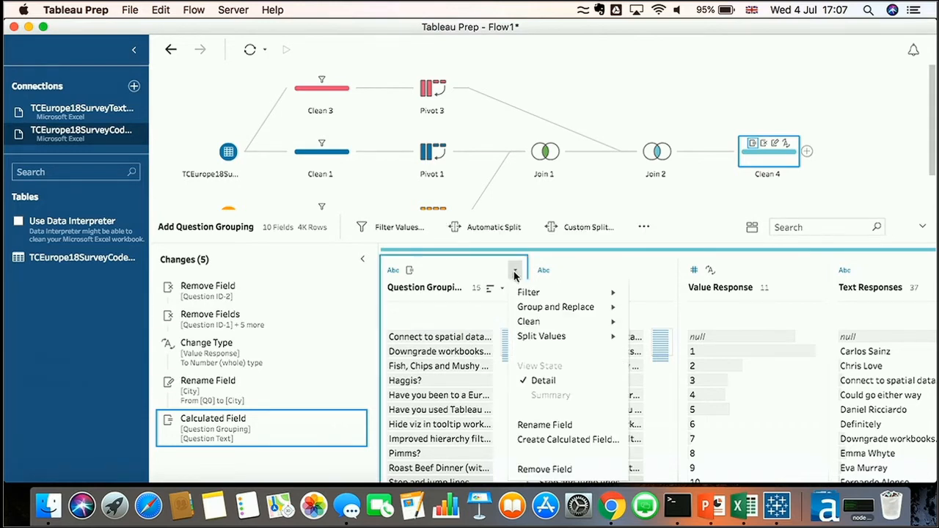
mouse_move(522, 308)
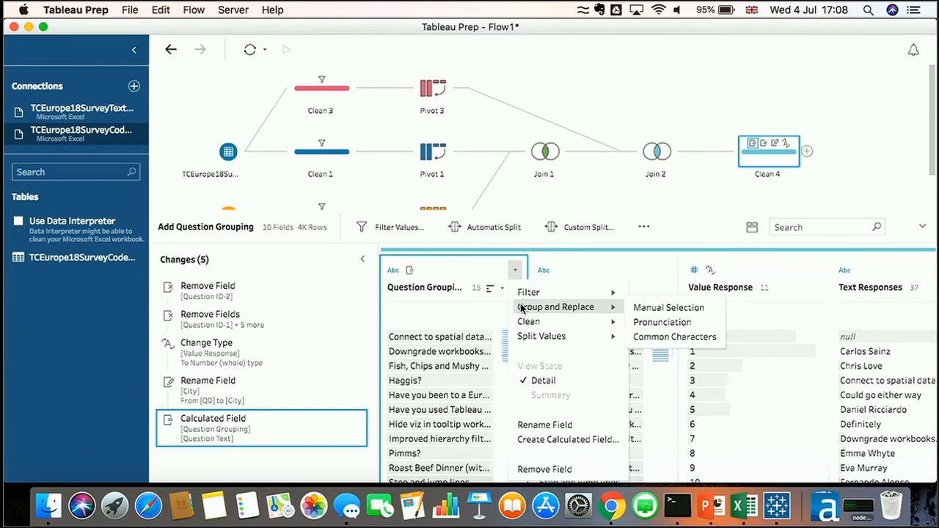
left_click(647, 311)
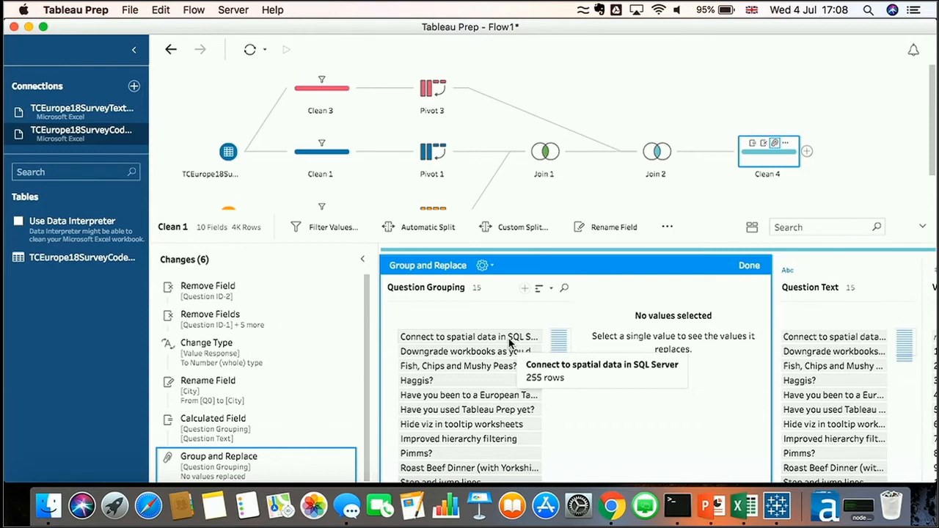
left_click(510, 337)
scroll(510, 341, "down", 1)
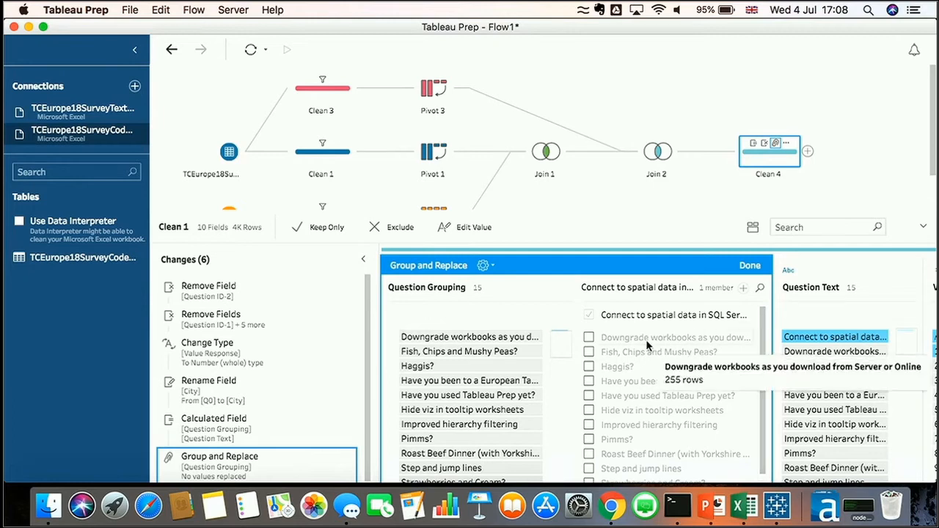
left_click(589, 337)
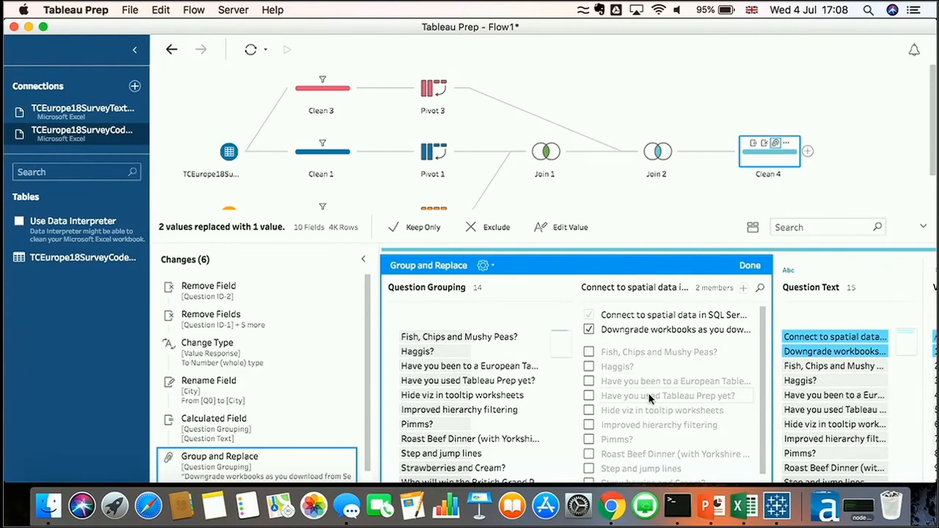
scroll(648, 394, "down", 2)
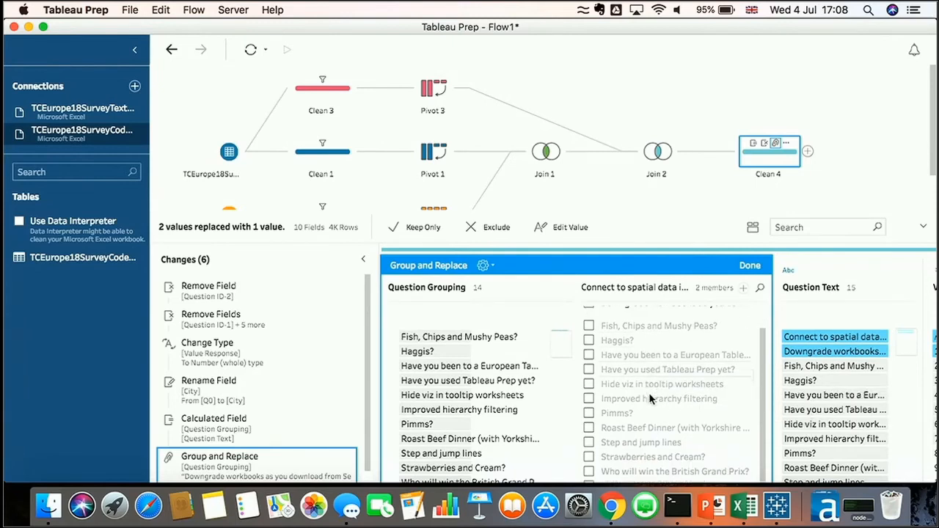
left_click(589, 384)
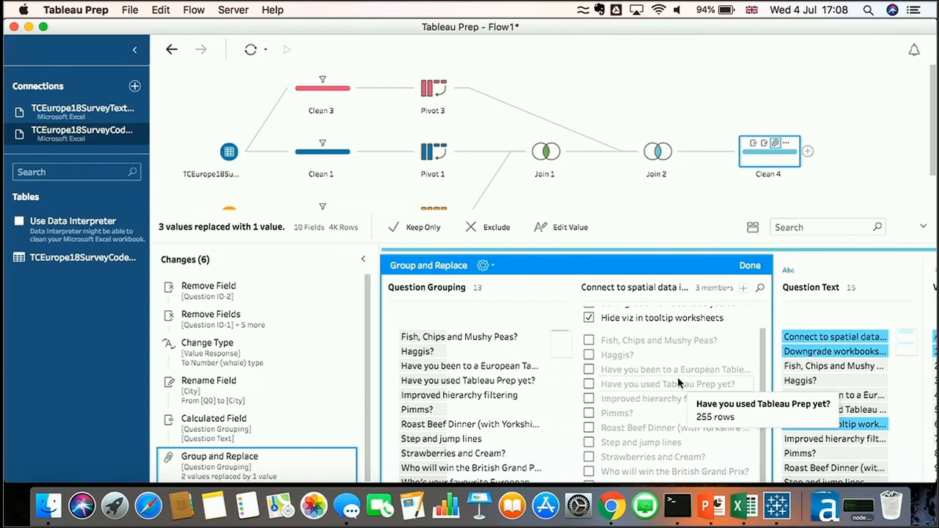
left_click(589, 396)
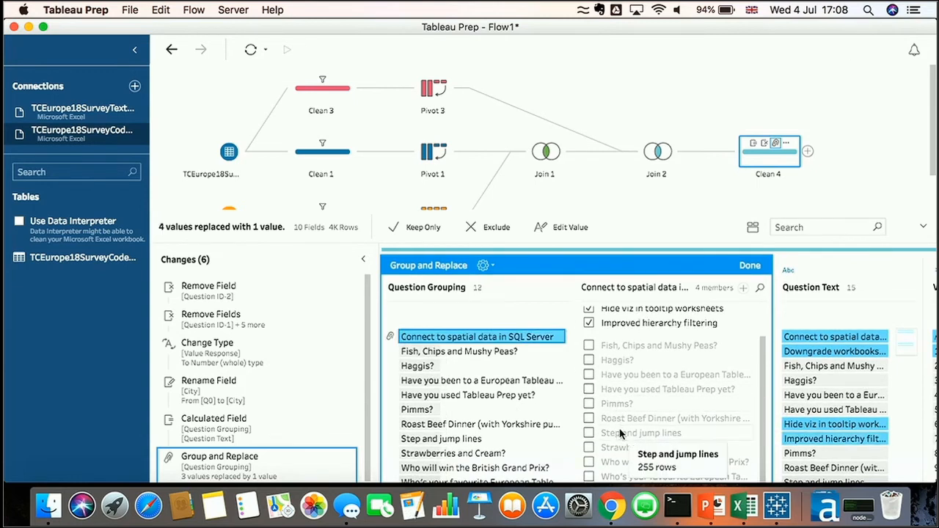
left_click(589, 433)
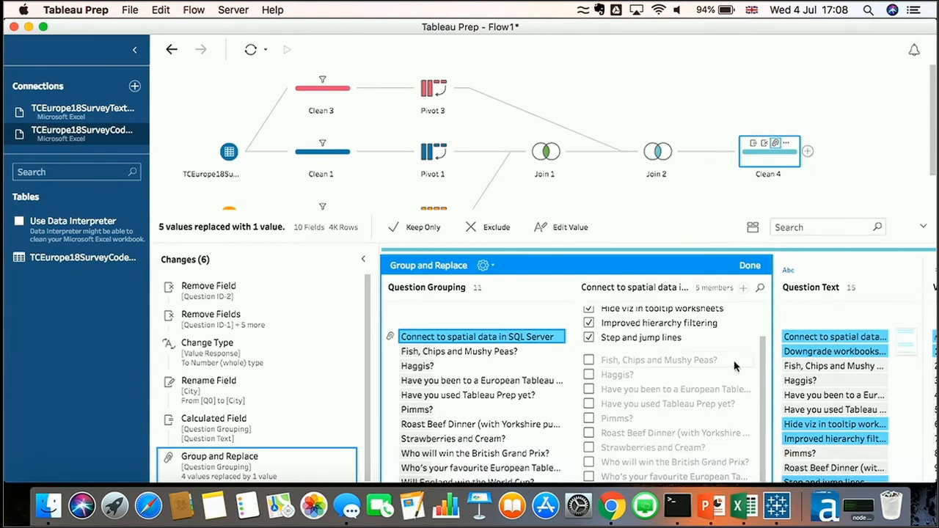
Rename the grouped value to Multi-Select
left_click_drag(763, 362, 761, 314)
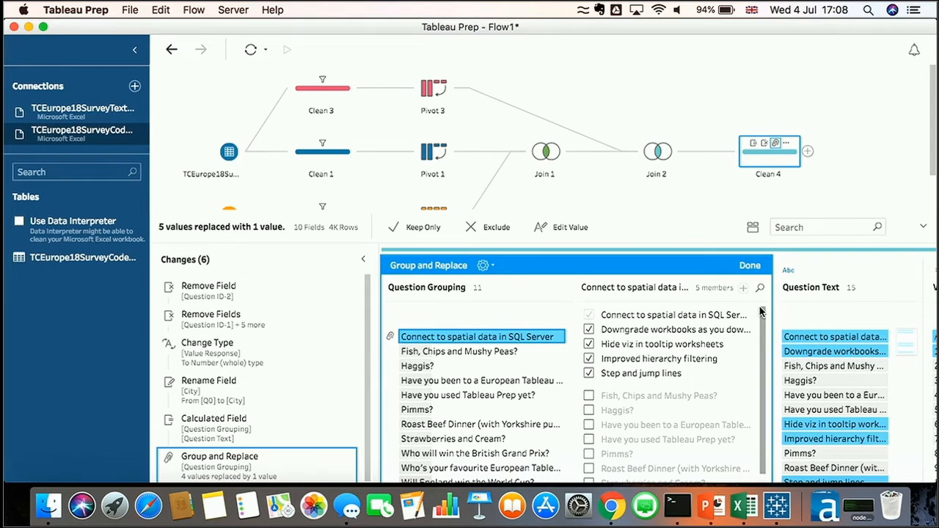
double_click(478, 338)
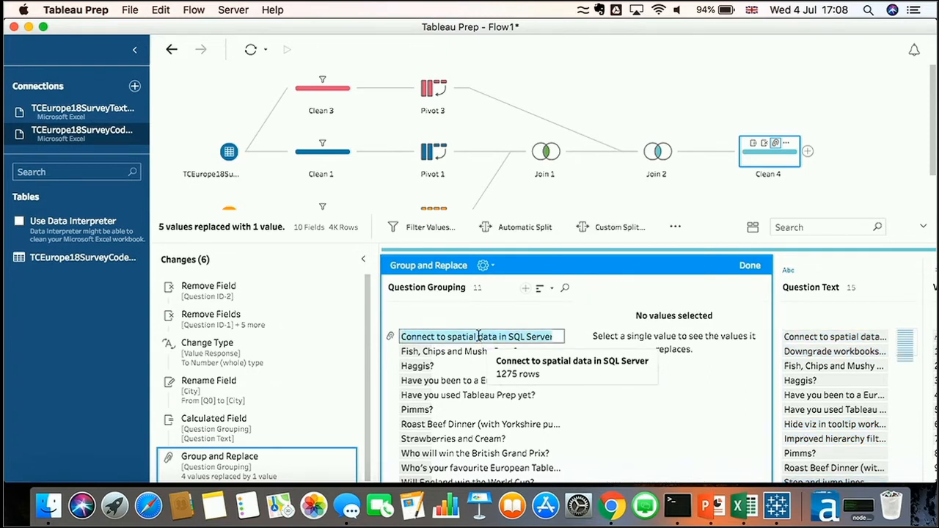
type("N")
key("BackSpace")
type("Nule")
key("BackSpace")
key("BackSpace")
key("BackSpace")
key("BackSpace")
type("Multi-Select")
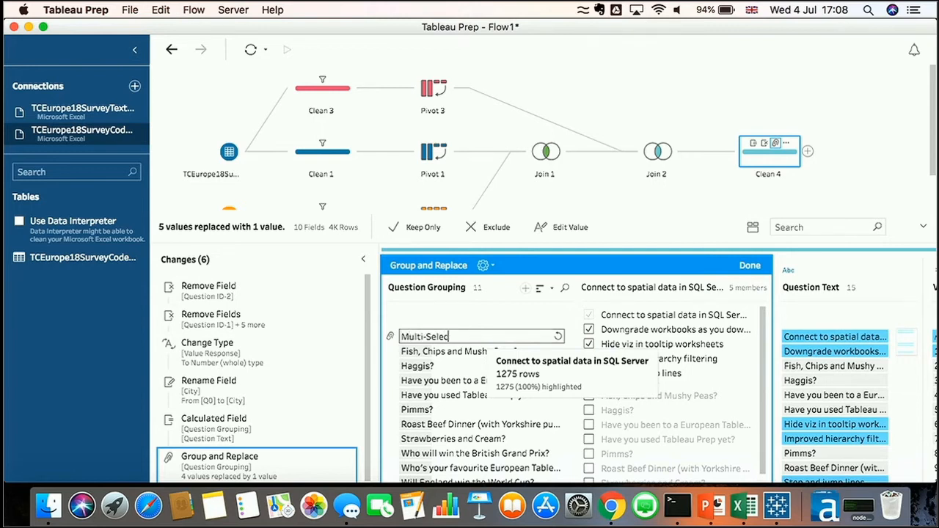
key("Return")
Group Haggis? together with Fish, Chips and Mushy Peas? in Question Grouping
left_click(440, 373)
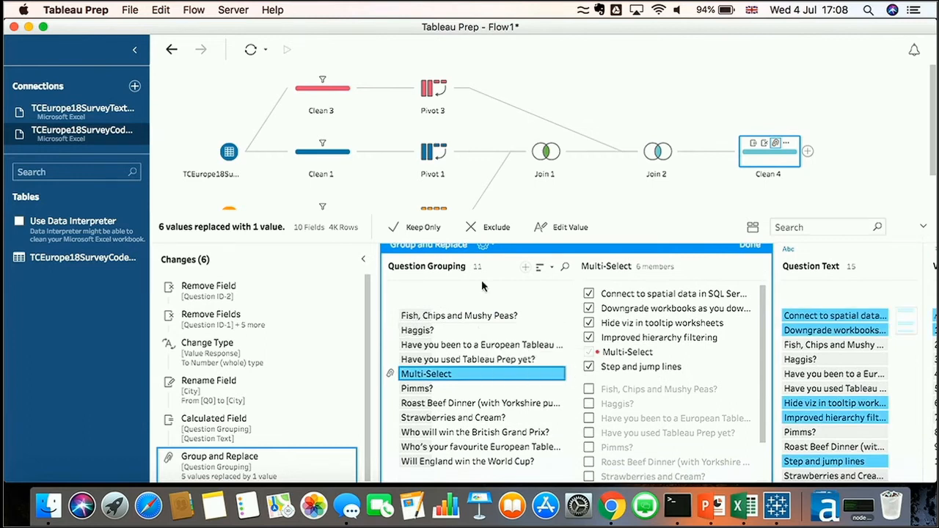
left_click(502, 317)
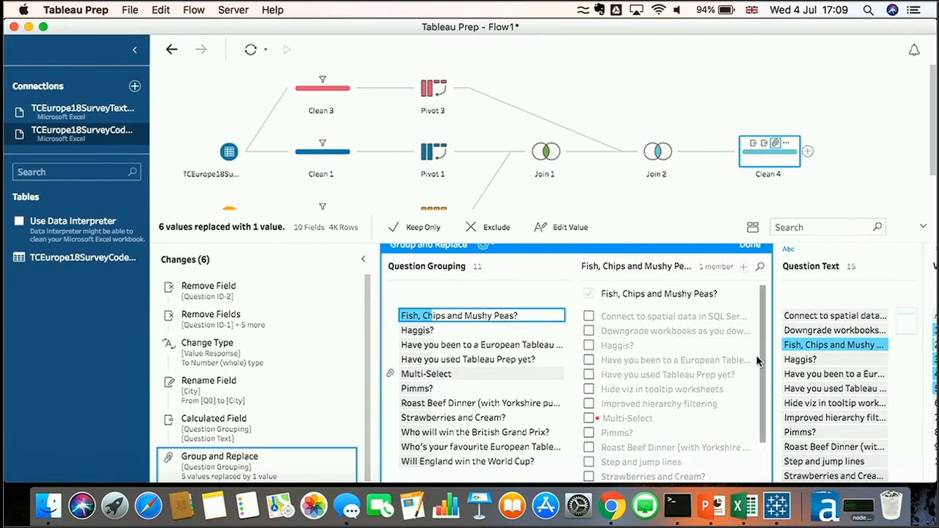
left_click(588, 344)
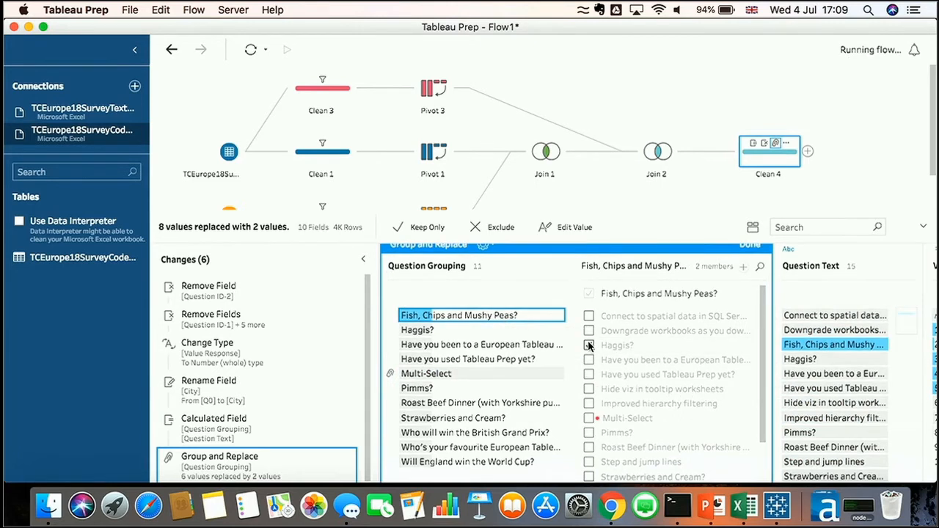
Add Pimms?, Strawberries and Cream? and Roast Beef Dinner to the Fish, Chips and Mushy Peas? group in Question Grouping
scroll(755, 353, "down", 3)
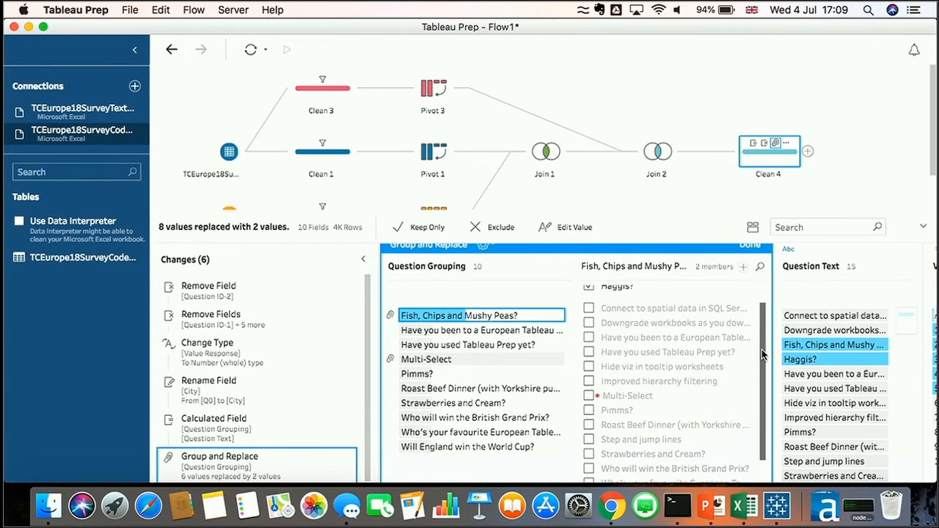
left_click(588, 383)
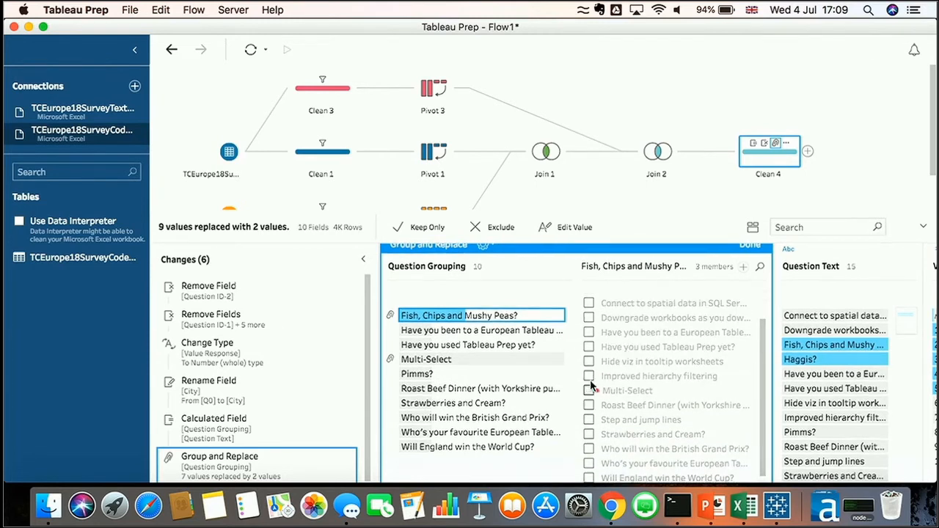
scroll(763, 364, "down", 1)
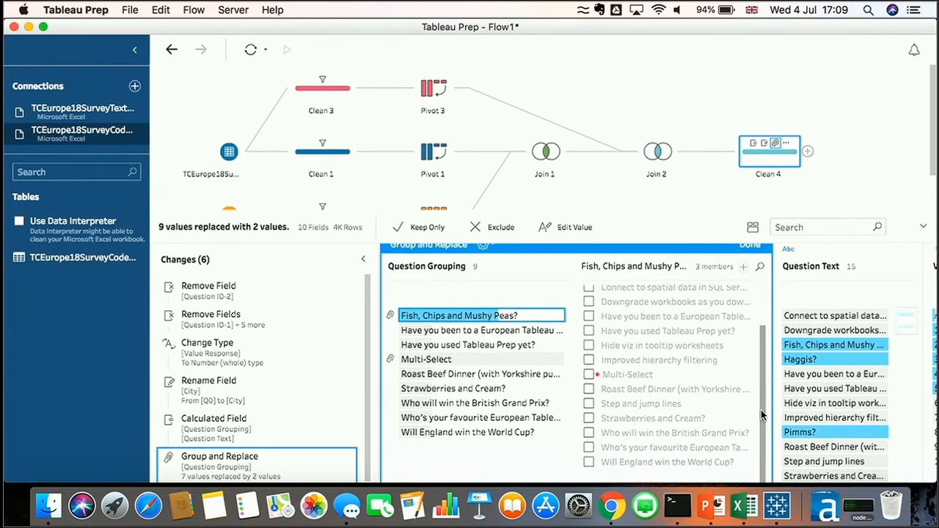
left_click(589, 418)
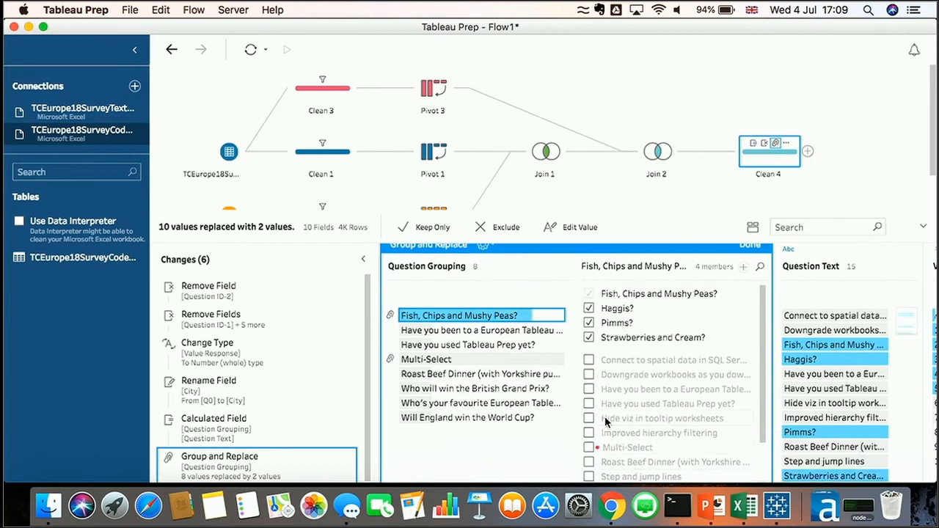
scroll(605, 416, "down", 2)
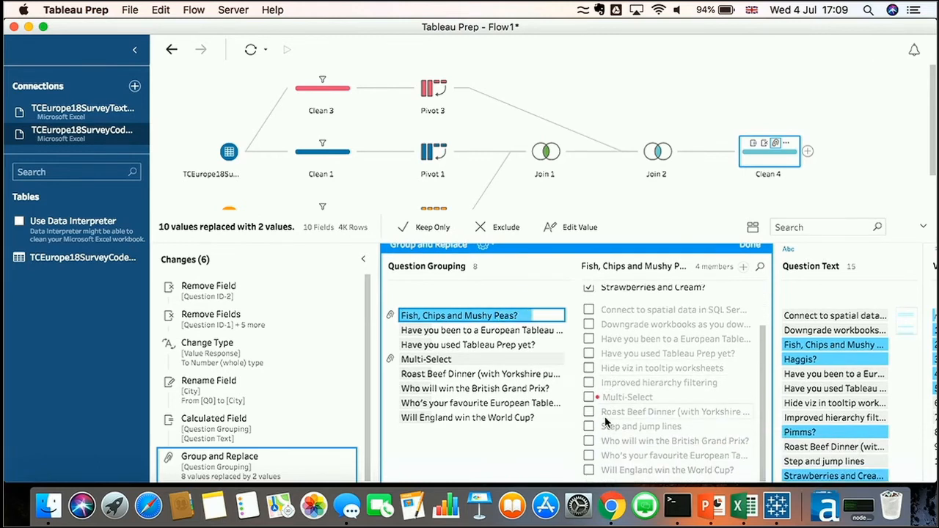
scroll(605, 416, "up", 3)
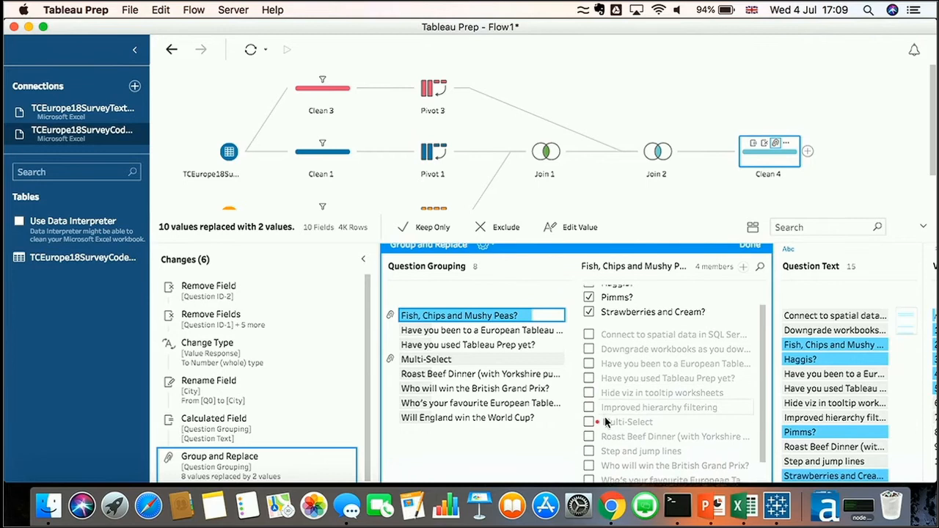
scroll(605, 416, "down", 2)
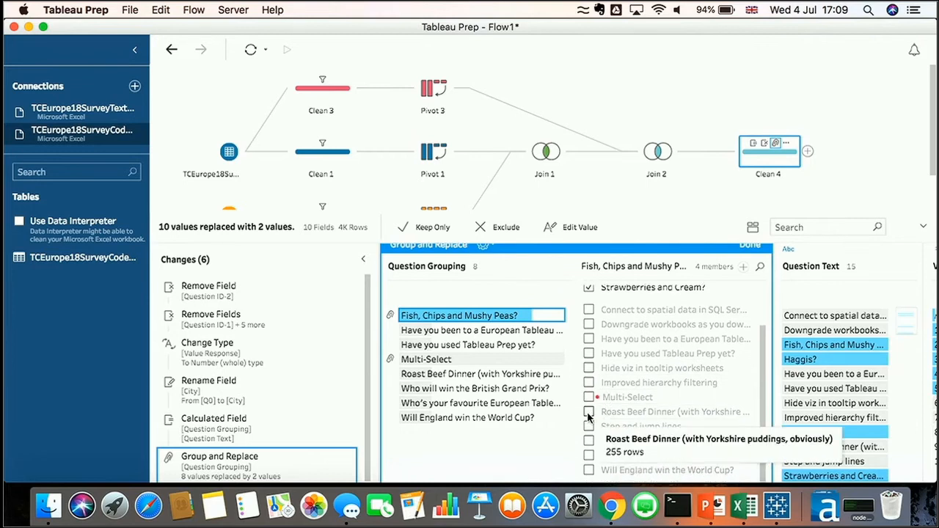
left_click(605, 415)
scroll(646, 370, "up", 3)
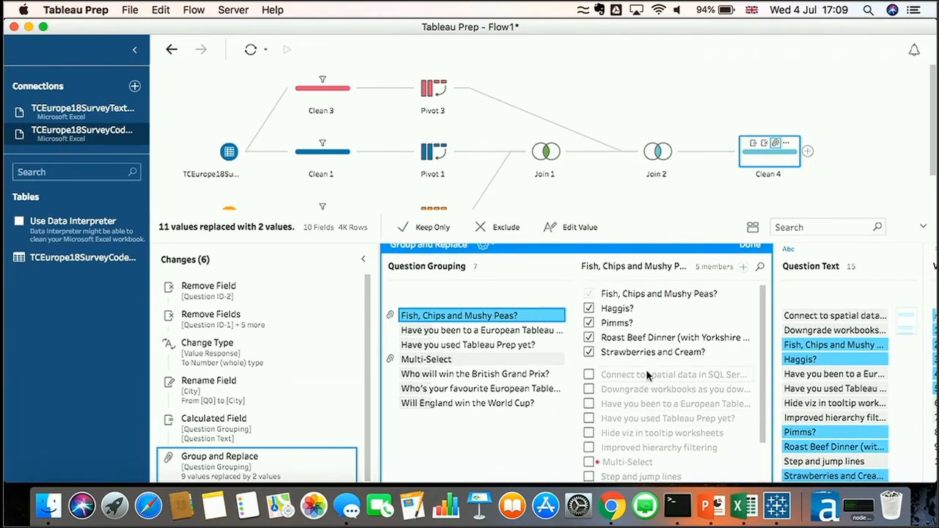
Rename that group to Likert Score and finish the group and replace editing
double_click(507, 314)
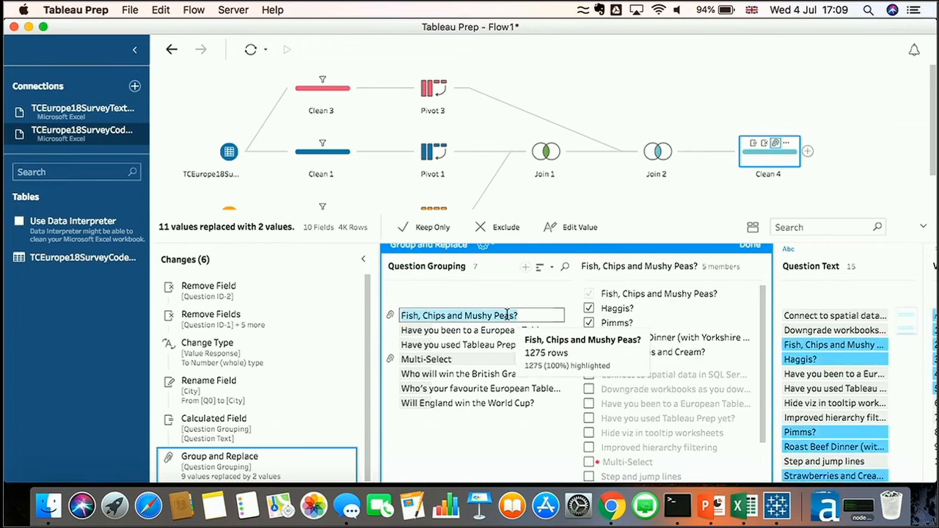
type("Likert Score")
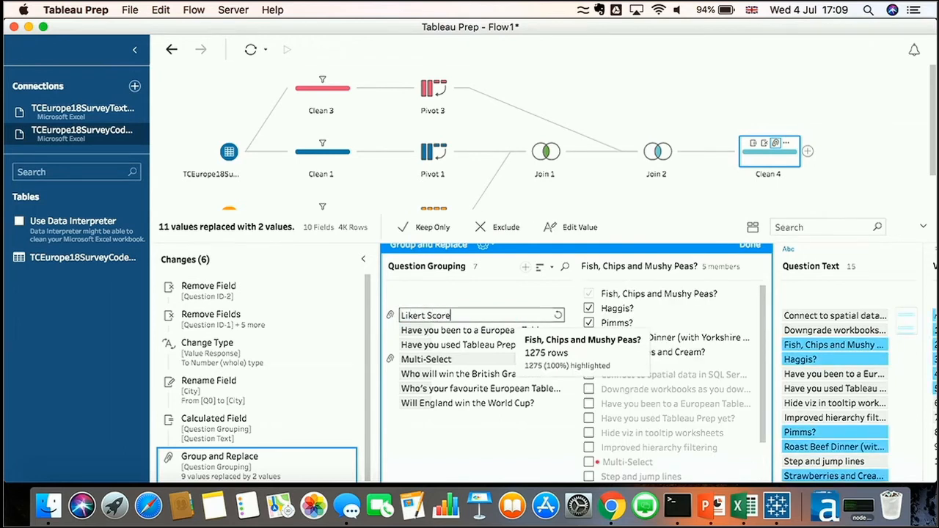
key("Return")
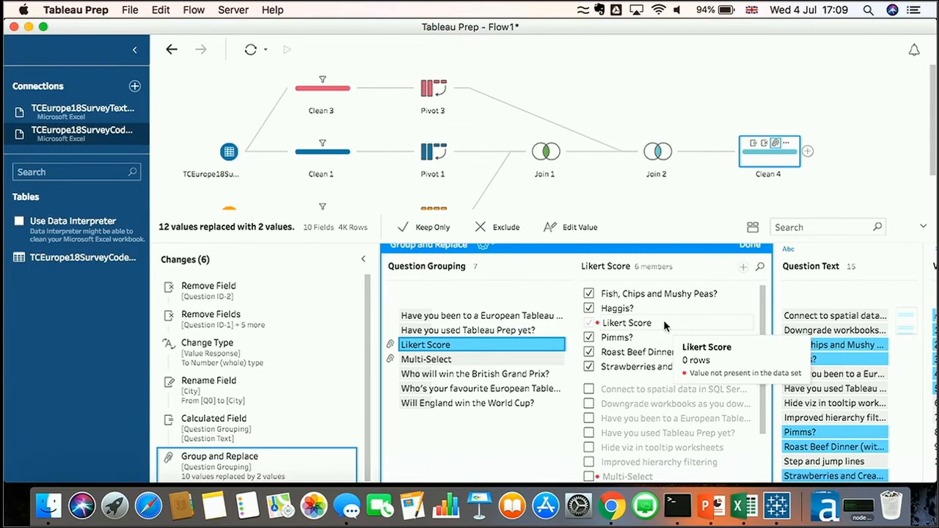
left_click(748, 246)
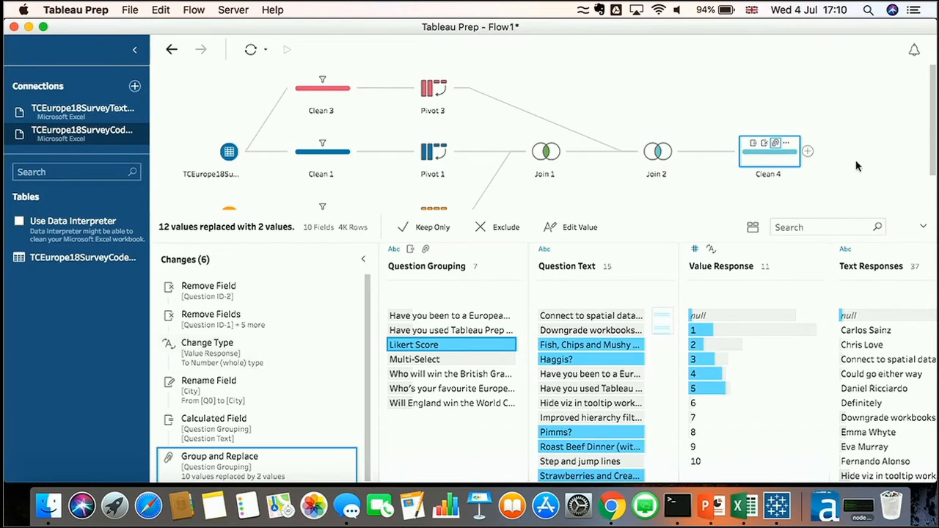
Add an output step after Clean 4 and switch it to publish as a data source
left_click(807, 151)
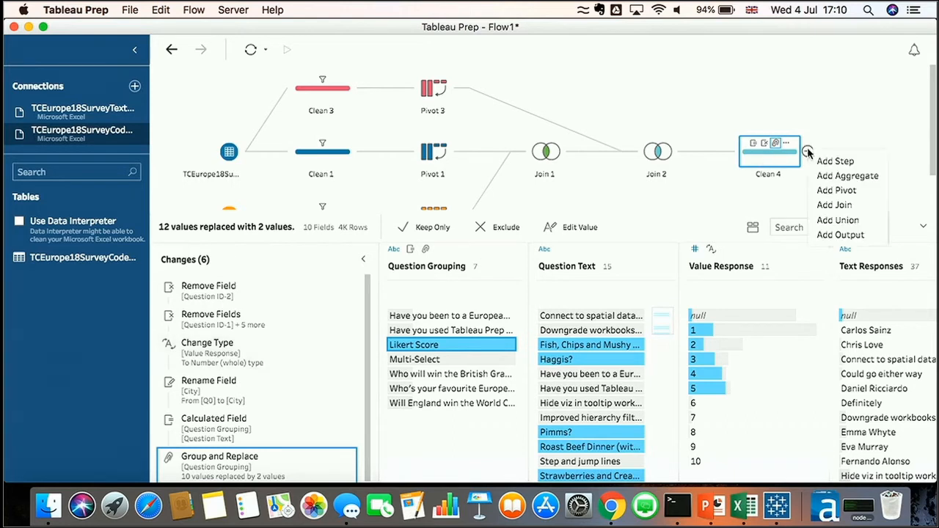
left_click(841, 234)
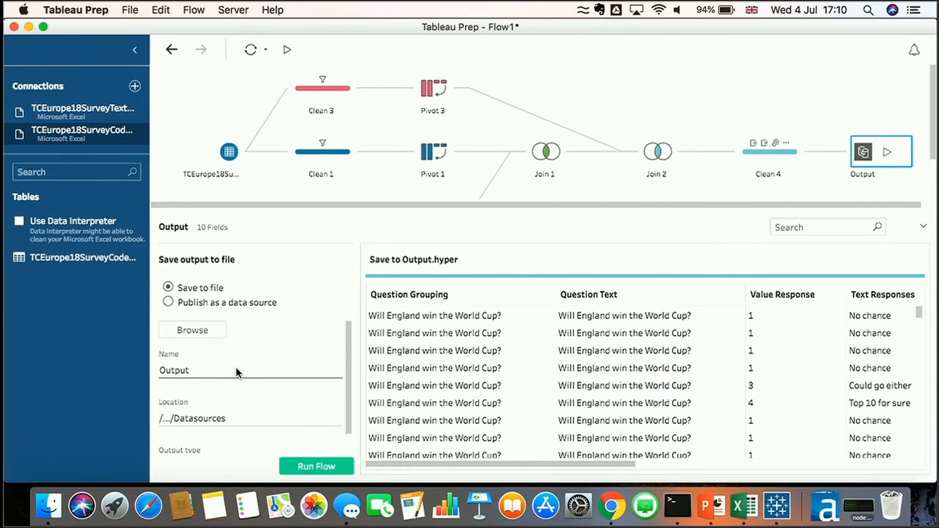
scroll(235, 372, "down", 2)
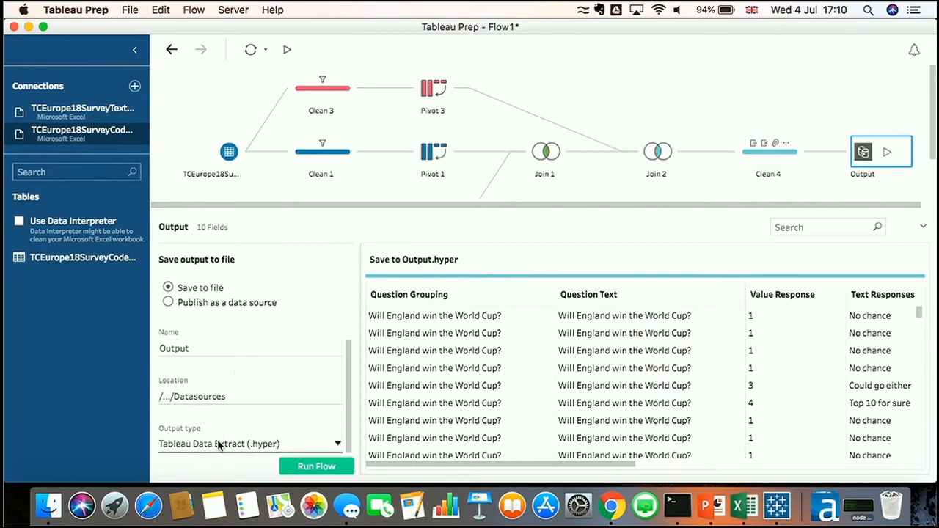
left_click(218, 444)
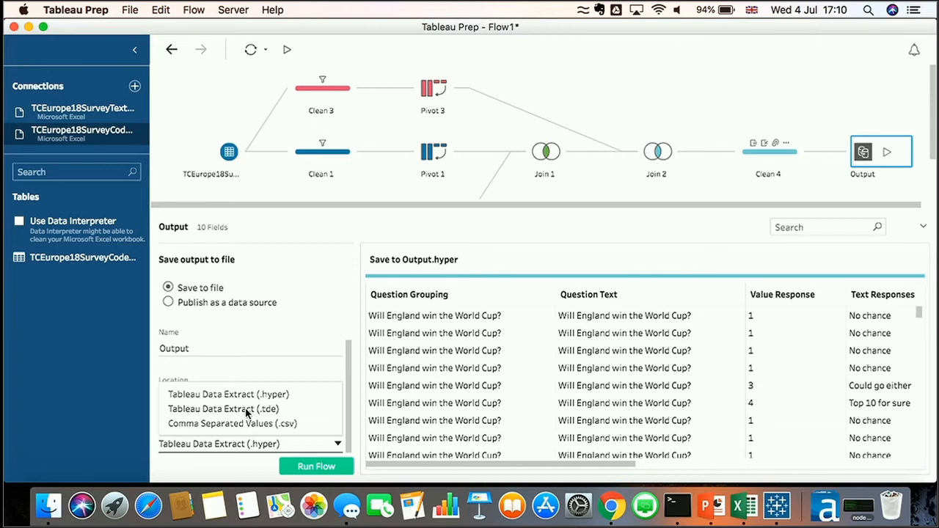
left_click(248, 302)
left_click(249, 301)
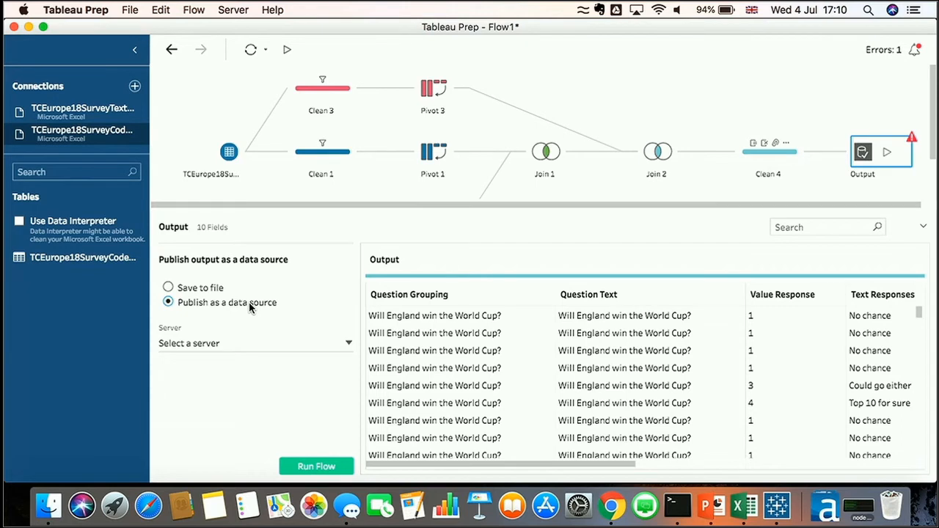
Remove the newly added output step from the flow
right_click(869, 161)
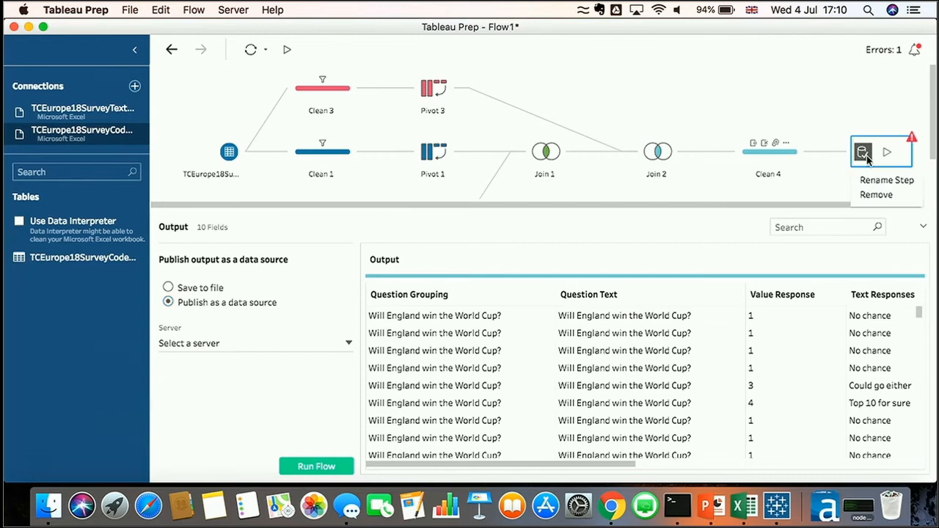
left_click(874, 195)
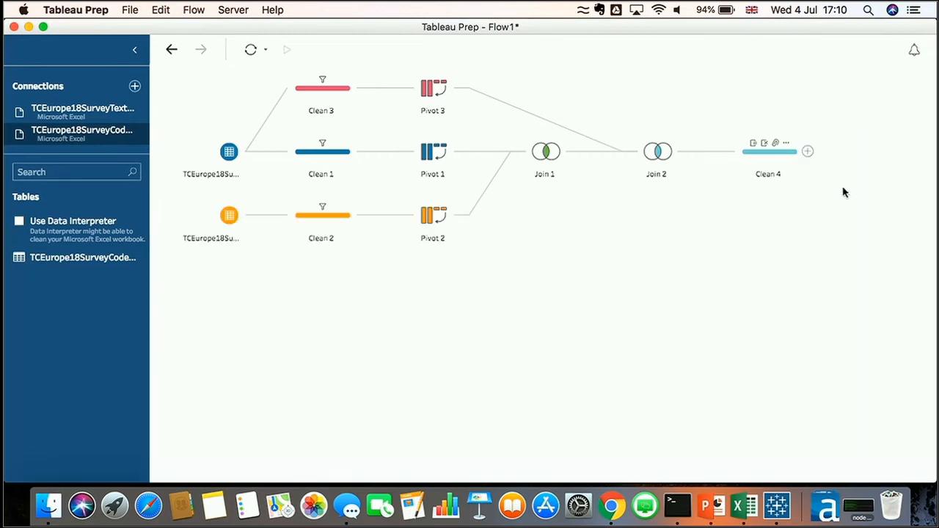
Preview the Clean 4 step's data in Tableau Desktop
right_click(754, 157)
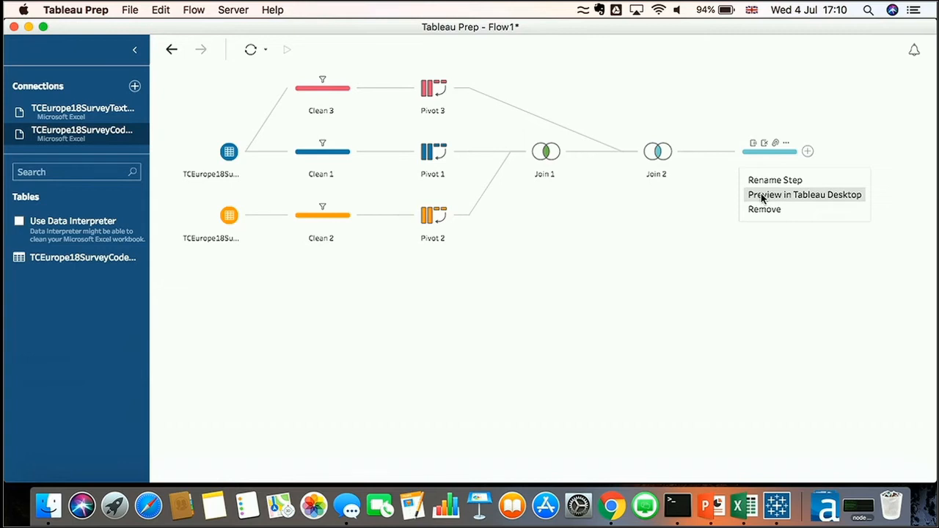
right_click(430, 150)
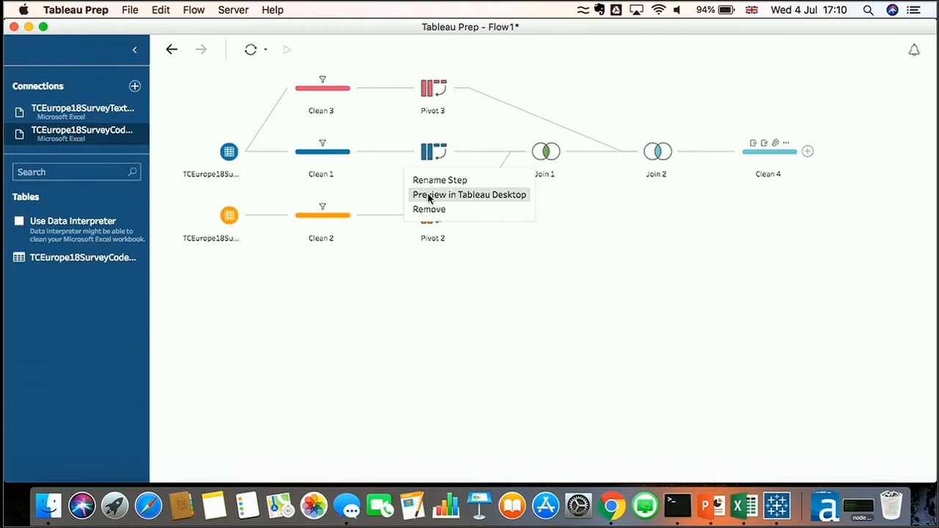
right_click(771, 152)
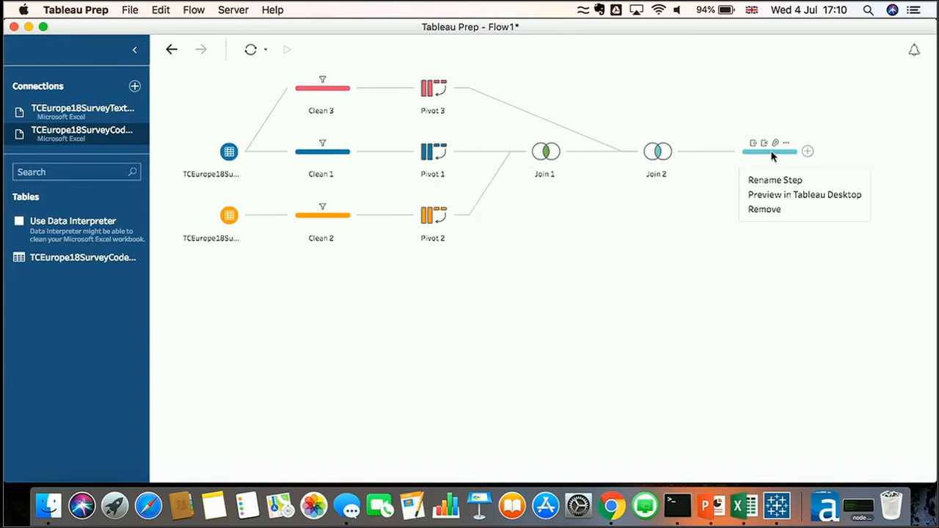
left_click(777, 194)
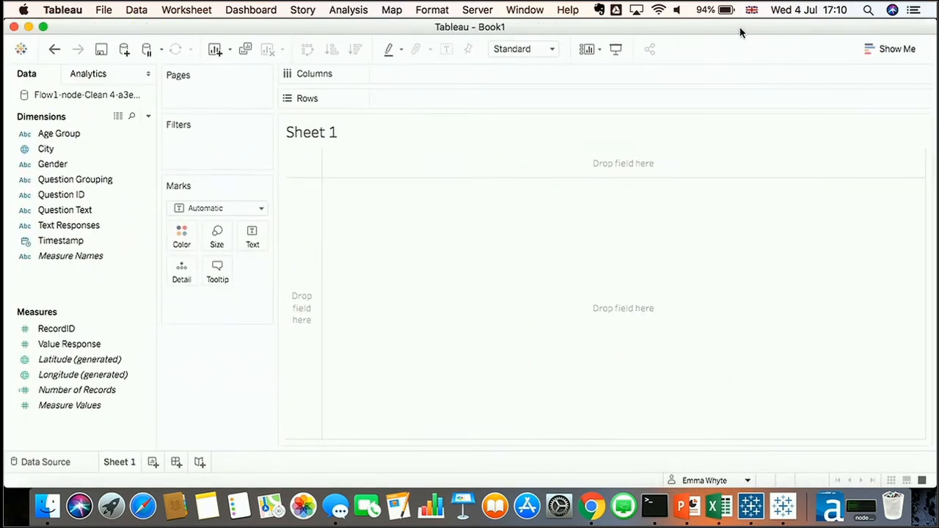
Set the workbook's worksheet font size to 18 and close the formatting pane
left_click(432, 9)
left_click(449, 54)
left_click(117, 163)
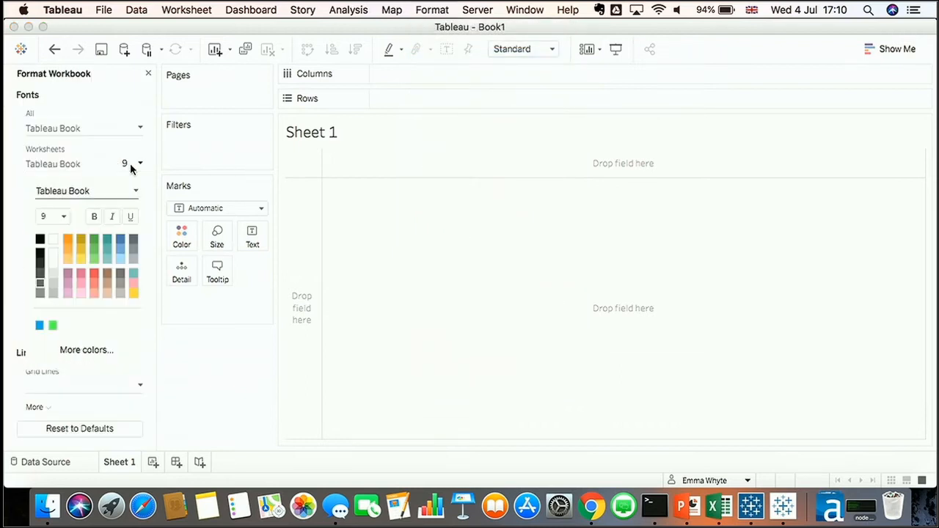
left_click(64, 216)
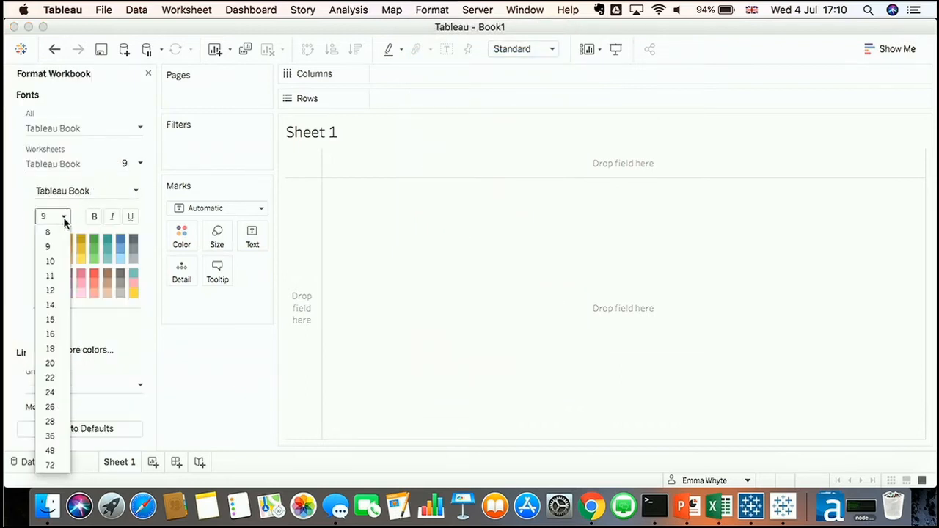
left_click(50, 351)
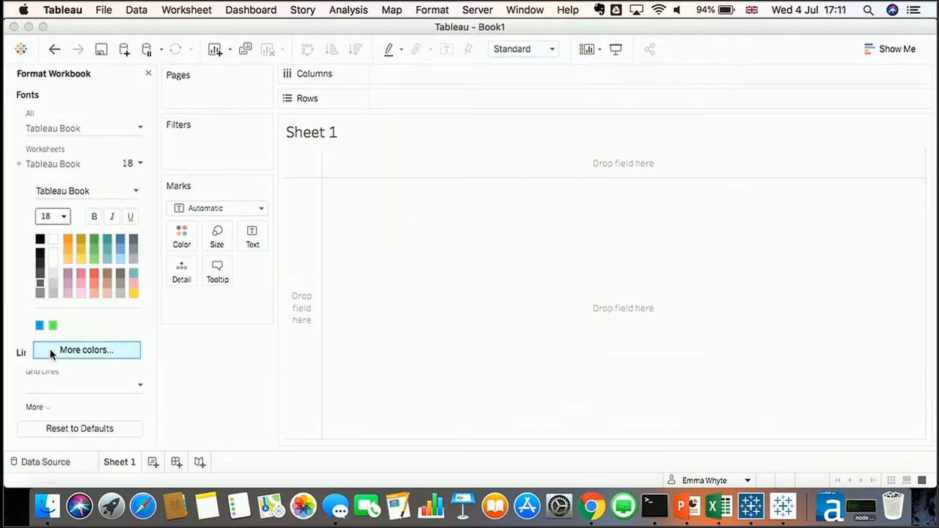
left_click(149, 73)
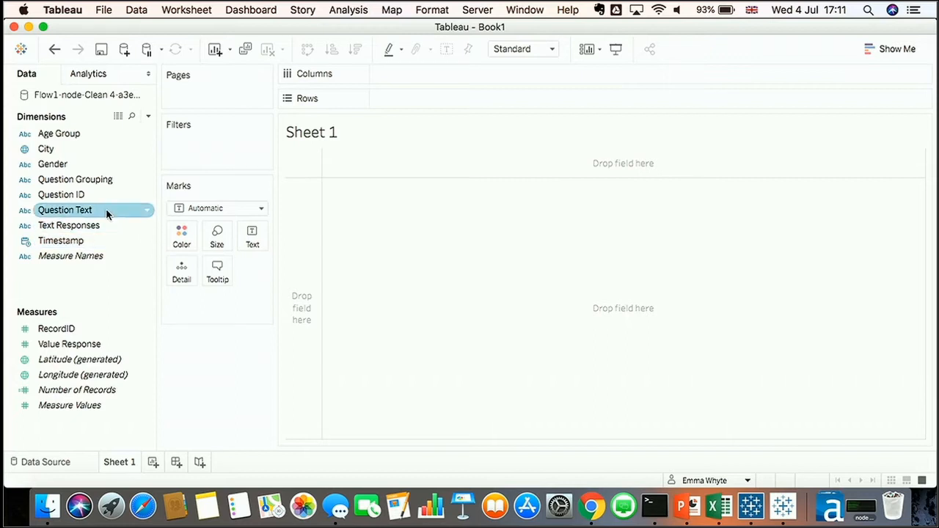
Rename the worksheet to Single Select
double_click(127, 460)
type("Single Sele")
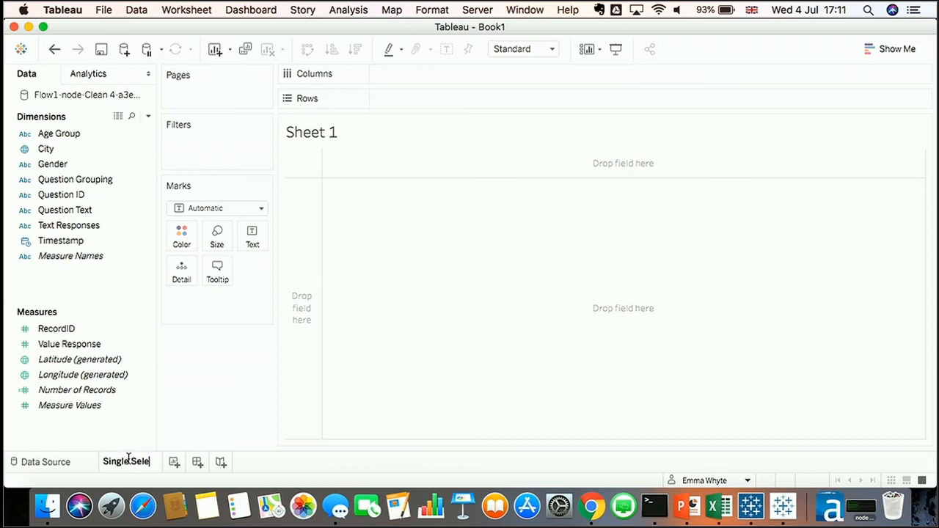
type("ct")
key("Return")
Filter Question Text to only Have you used Tableau Prep yet?
left_click(83, 210)
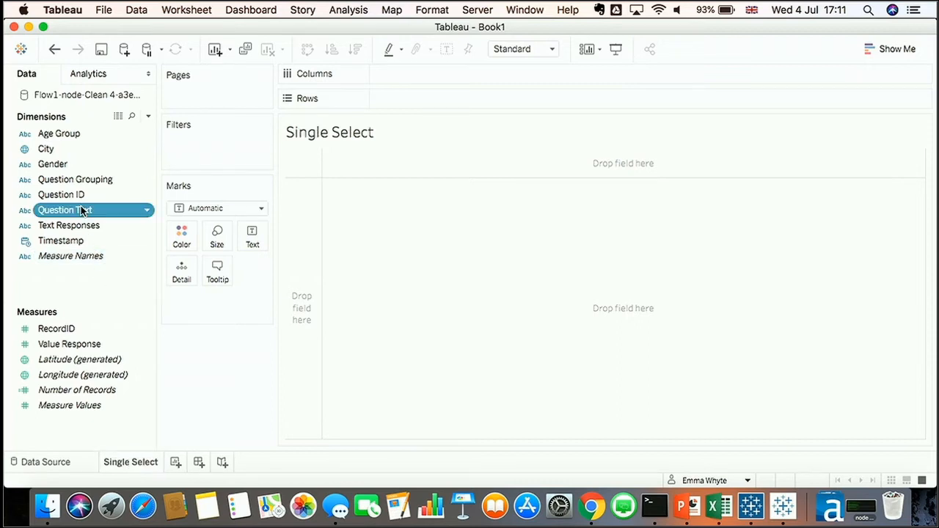
left_click_drag(83, 210, 205, 152)
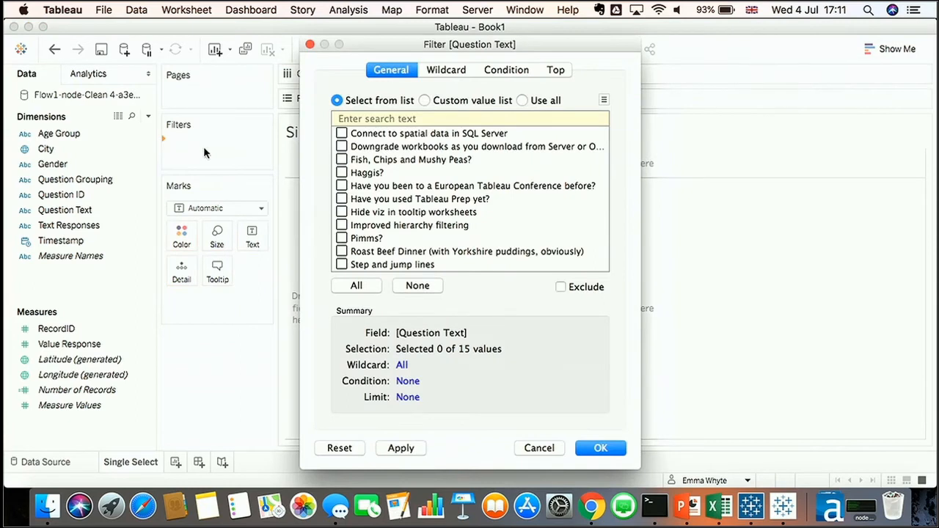
scroll(342, 192, "down", 1)
left_click(341, 181)
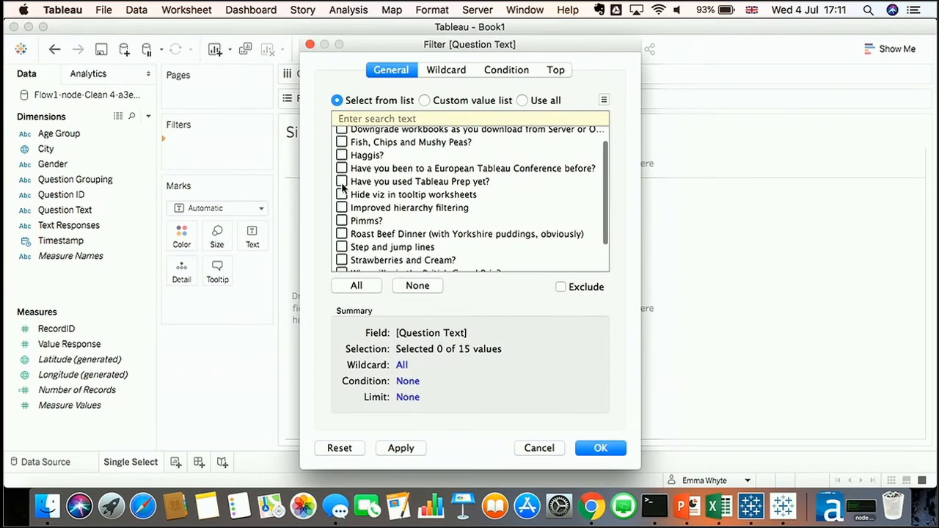
left_click(600, 448)
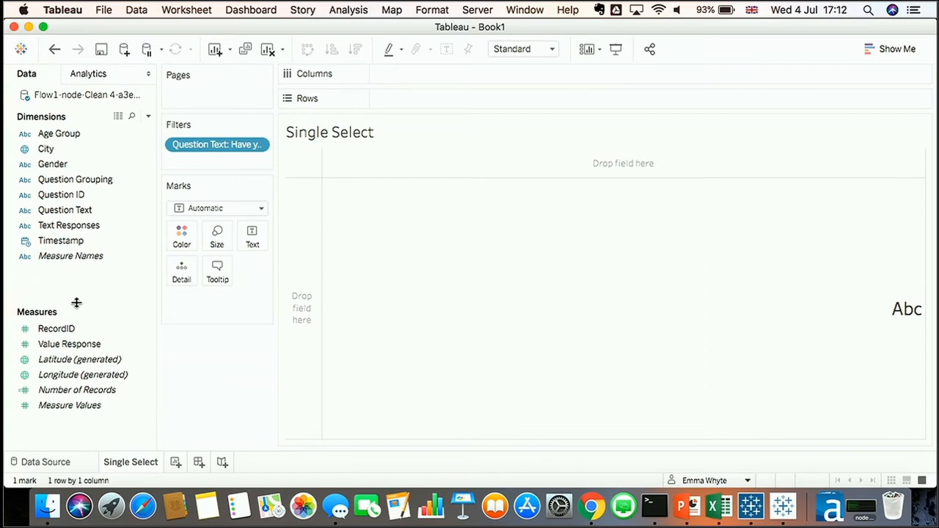
Convert RecordID to a dimension and show Number of Records as text in the view
left_click_drag(78, 389, 360, 245)
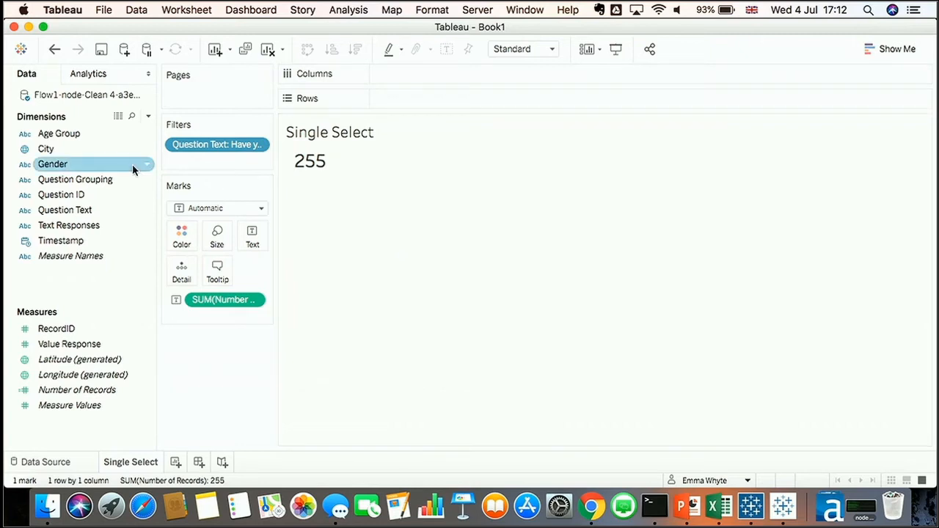
left_click(55, 49)
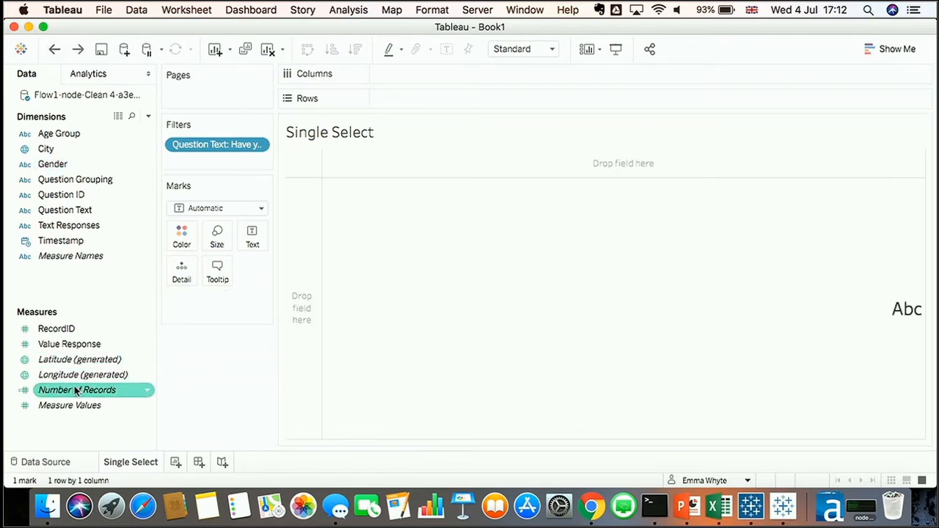
left_click_drag(67, 327, 68, 277)
left_click_drag(75, 375, 401, 287)
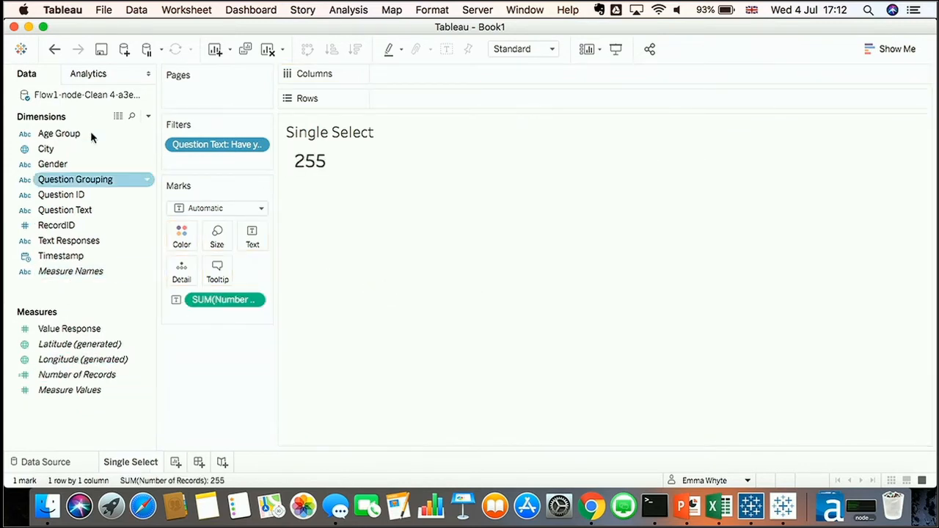
Undo the last change to the Single Select worksheet
left_click(54, 49)
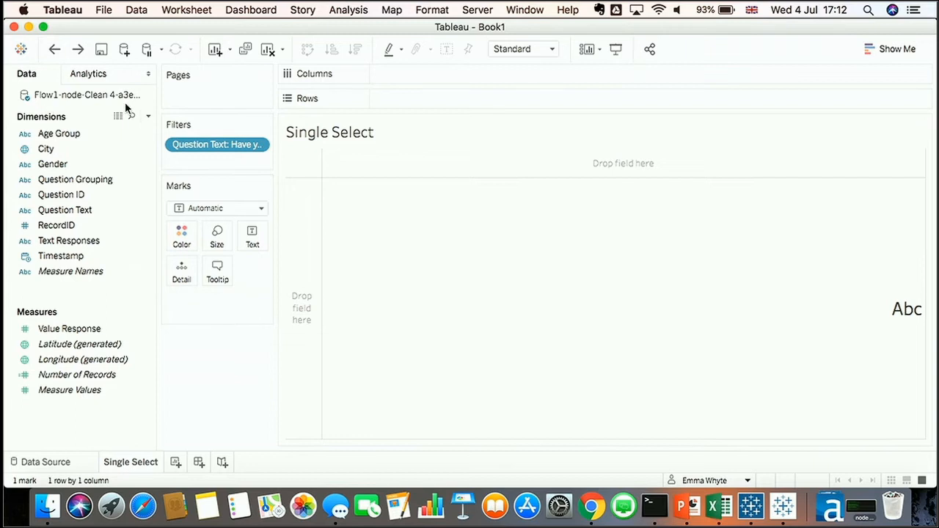
Switch to Tableau Prep, dismiss the run dialog, and inspect the RecordID field in the Clean 4 step before returning
left_click(753, 504)
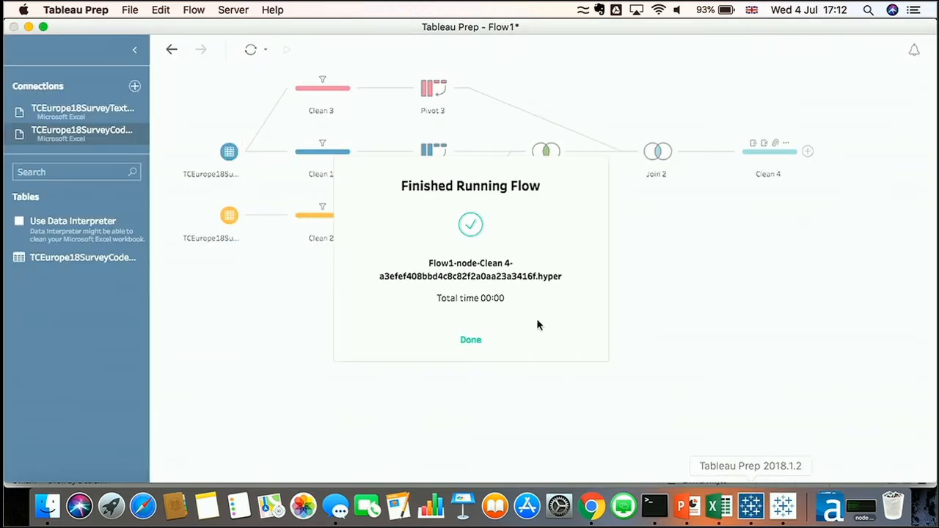
left_click(471, 339)
left_click(768, 168)
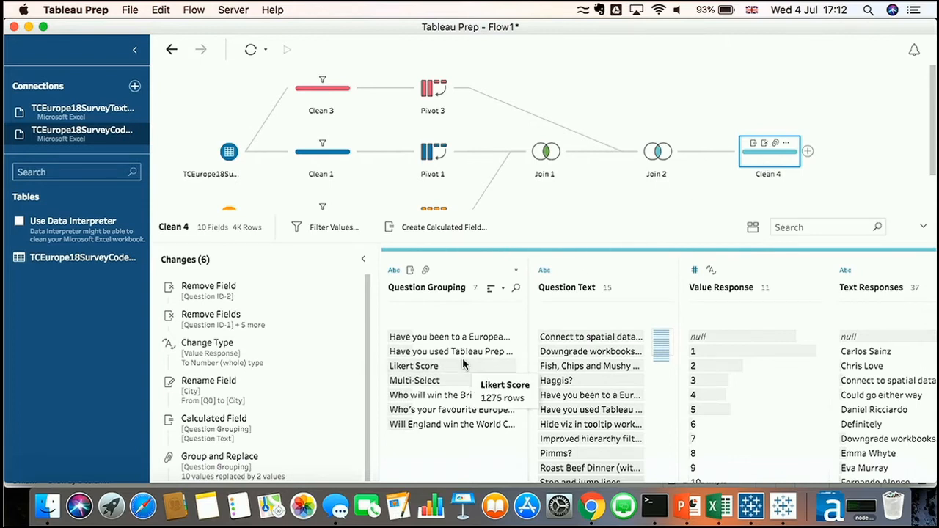
scroll(513, 374, "right", 10)
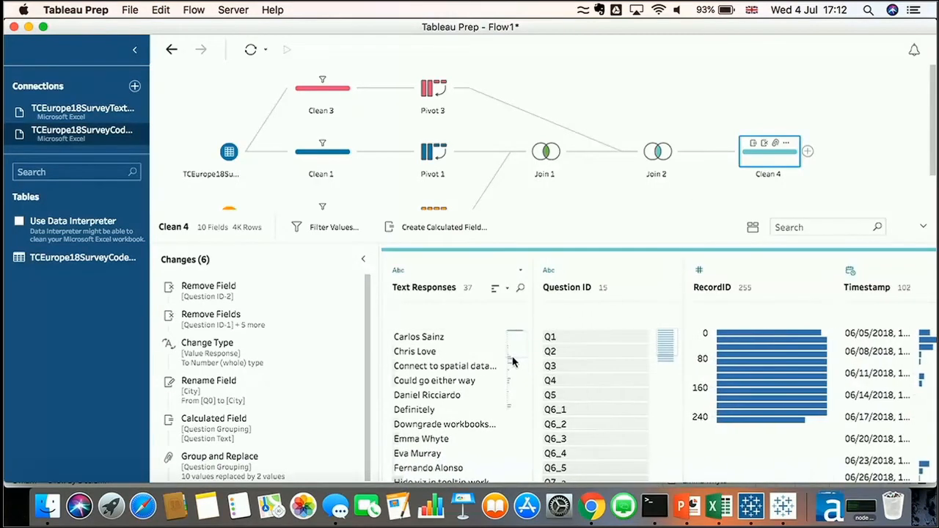
mouse_move(730, 338)
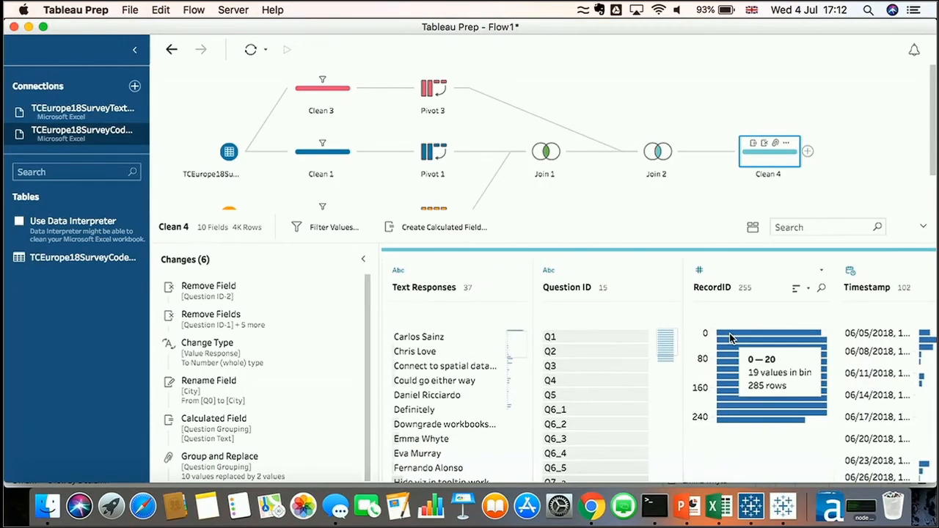
left_click(783, 506)
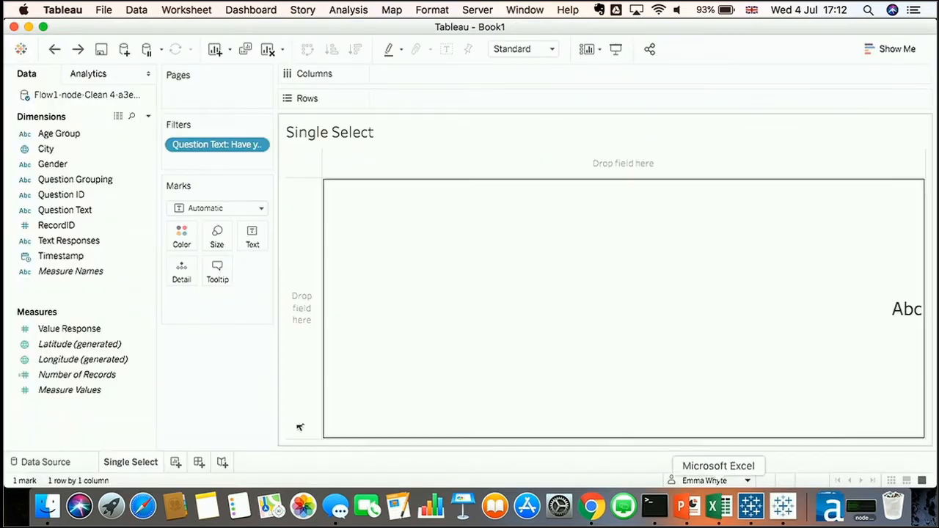
Create a calculated field named Number of Respondents as COUNTD([RecordID]) and show it as text in the view
right_click(97, 418)
left_click(190, 265)
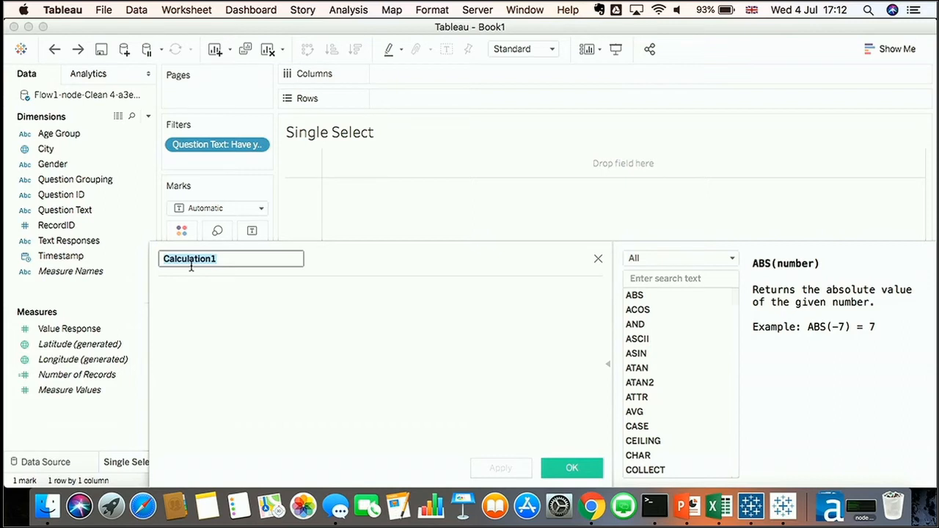
type("COUNT")
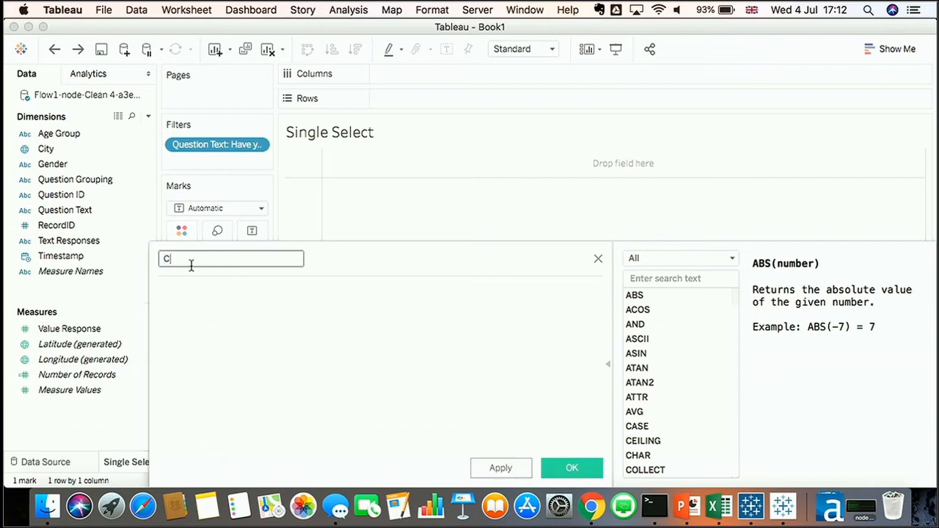
key("BackSpace")
key("BackSpace")
key("BackSpace")
key("BackSpace")
key("BackSpace")
type("Number of Respondents")
key("Tab")
type("Count")
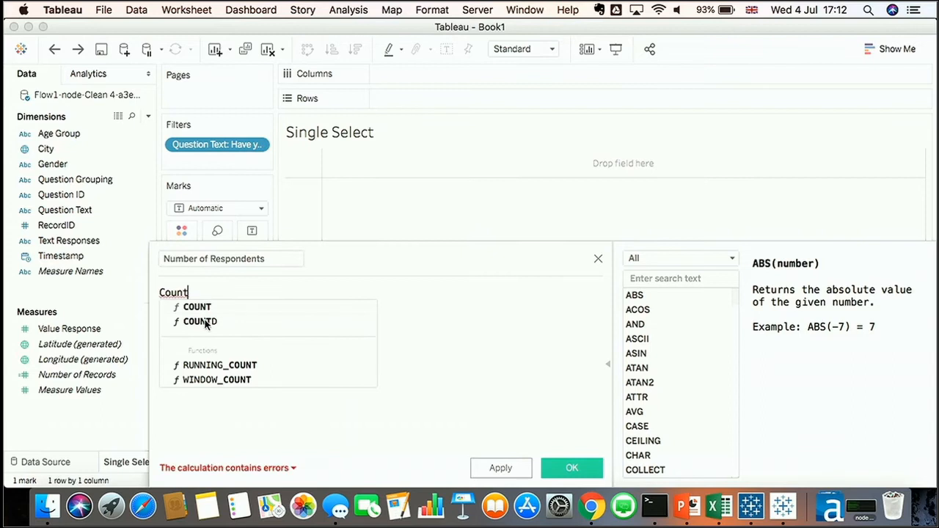
double_click(205, 321)
type("res")
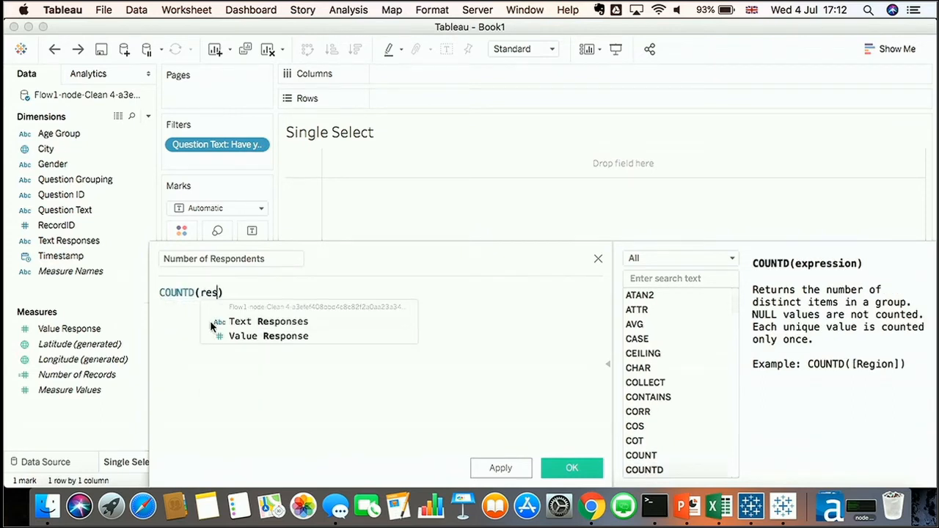
key("BackSpace")
key("BackSpace")
key("BackSpace")
type("ec")
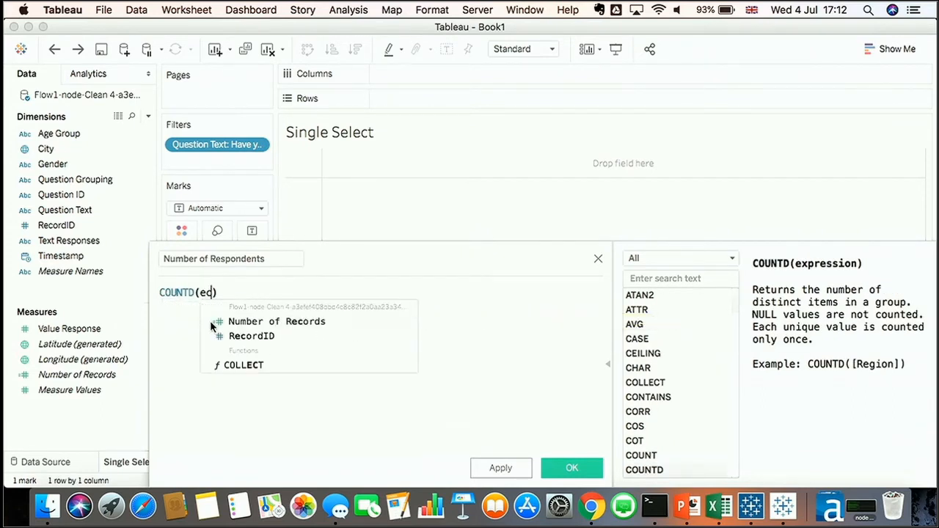
double_click(221, 336)
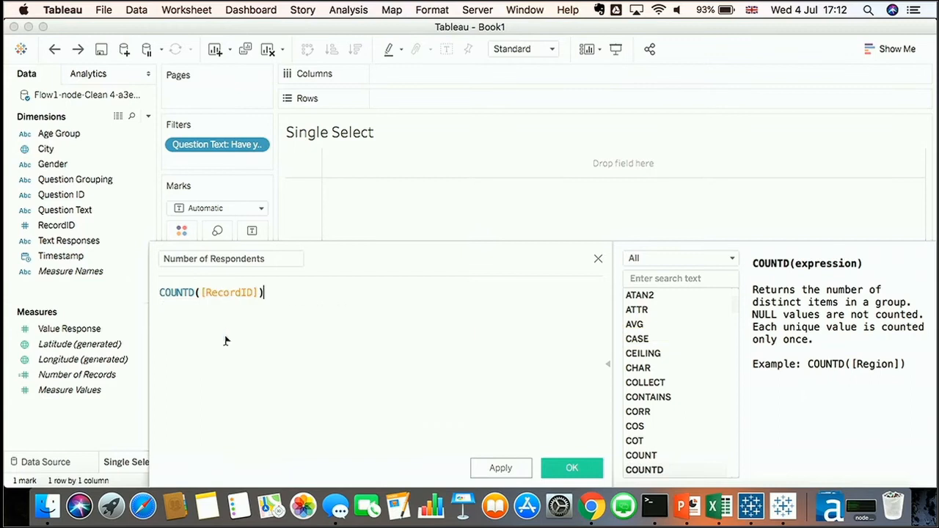
left_click(572, 468)
left_click_drag(69, 331, 184, 293)
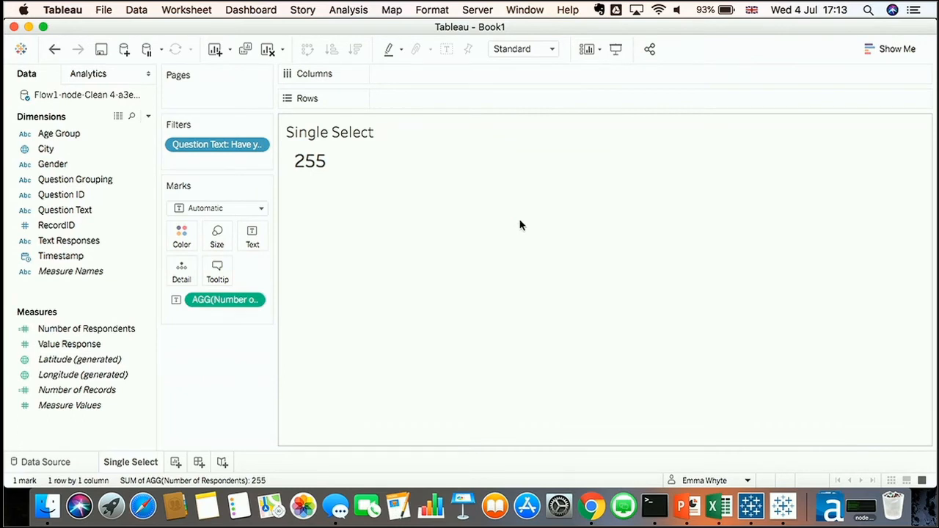
Add a new worksheet showing Number of Records as text, then return to Single Select
left_click(175, 462)
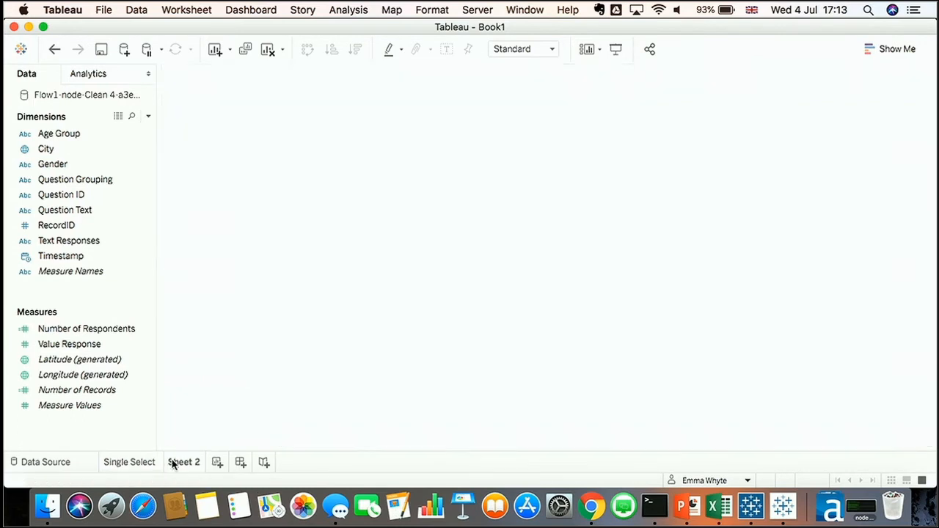
left_click(99, 391)
left_click_drag(89, 396, 391, 300)
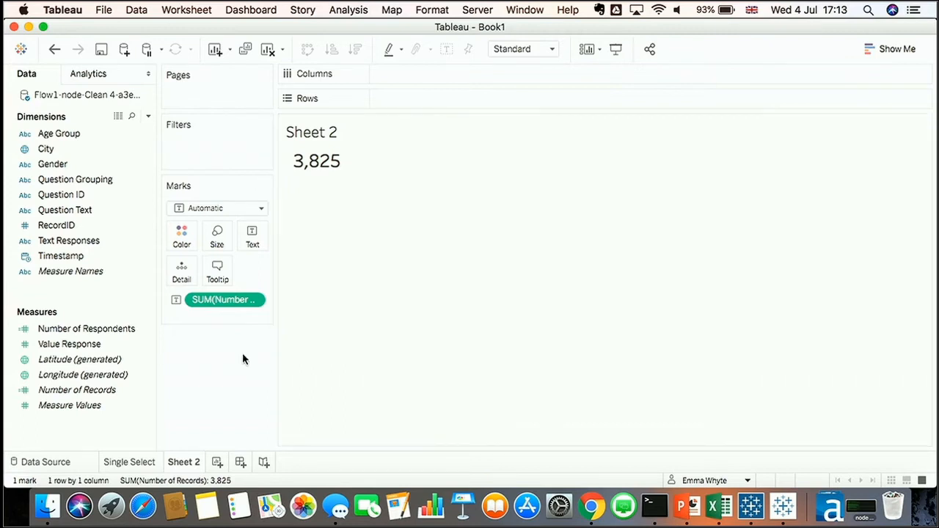
left_click(151, 462)
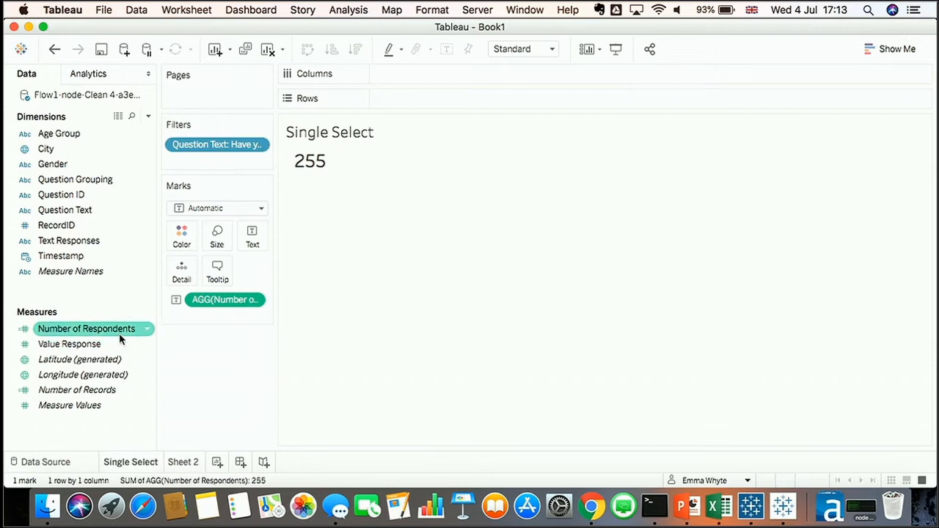
Open the Number of Respondents calculation to review its formula
right_click(119, 338)
left_click(196, 106)
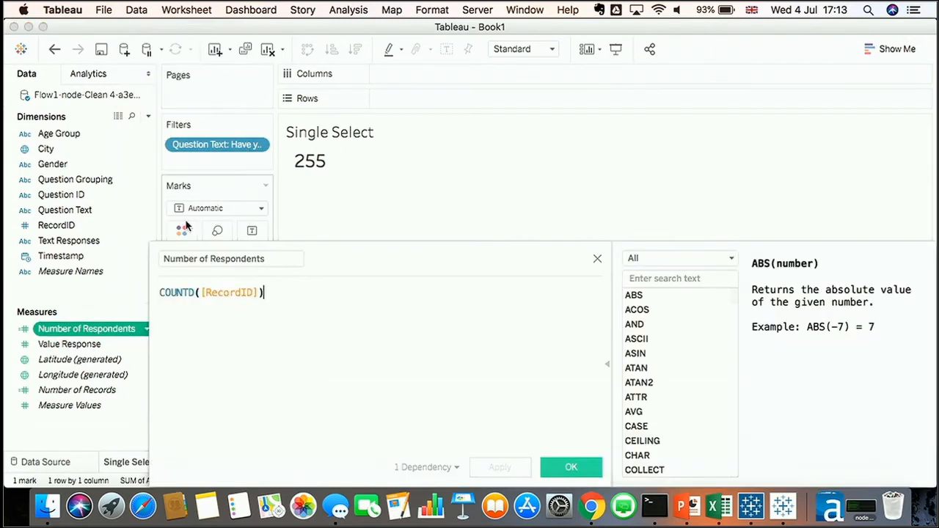
scroll(214, 289, "up", 5)
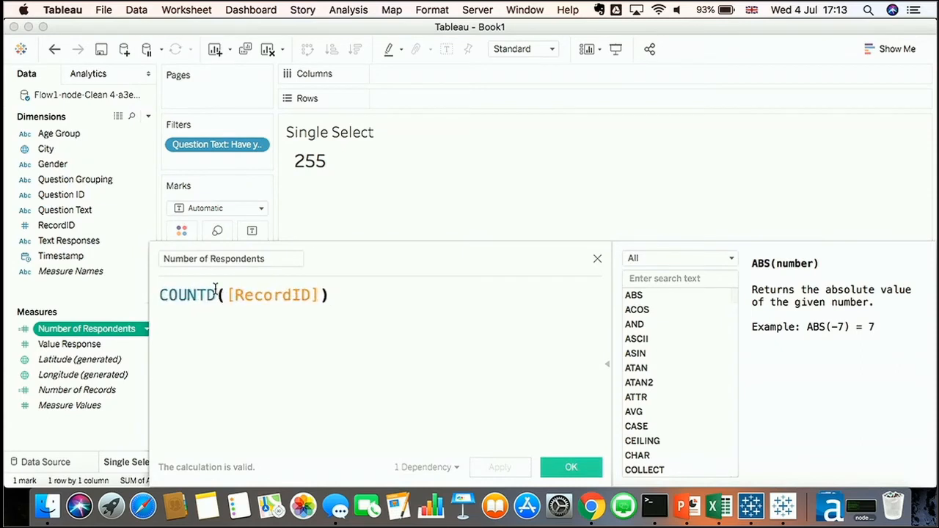
left_click(580, 467)
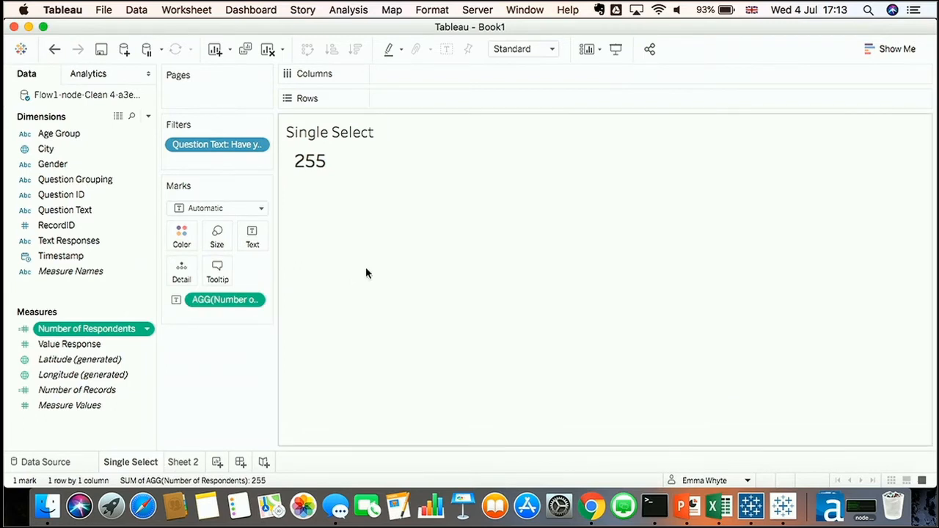
Build a bar chart with Number of Respondents on Columns and Text Responses on Rows
left_click(88, 242)
left_click_drag(220, 300, 419, 78)
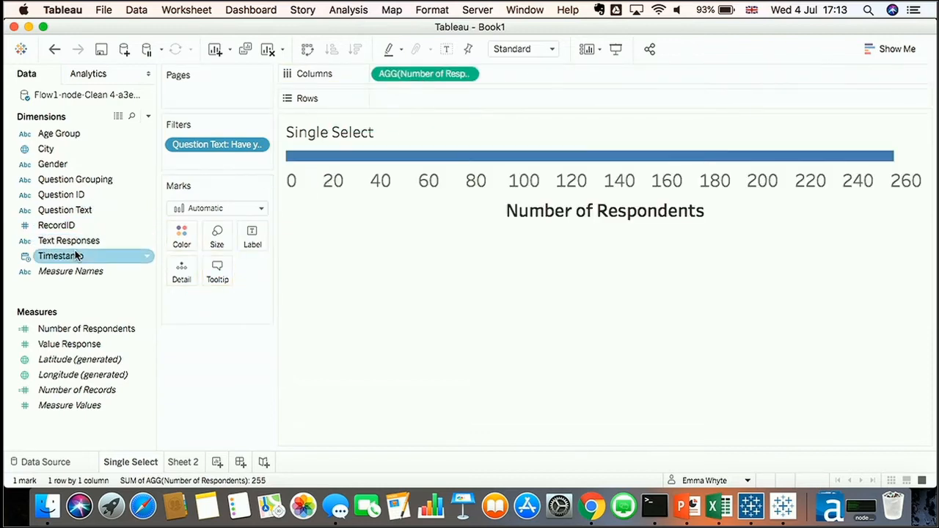
left_click_drag(79, 241, 396, 99)
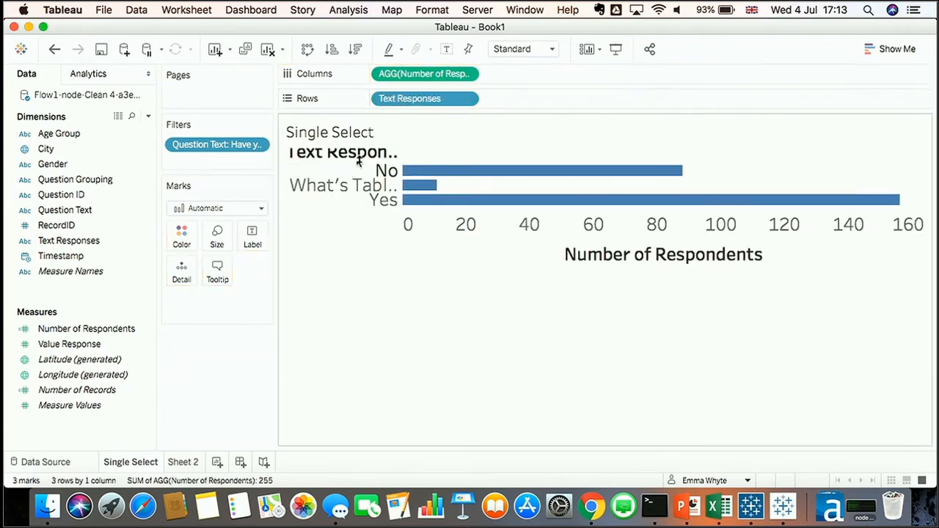
Fit the chart to Entire View and sort the bars in descending order
left_click(512, 48)
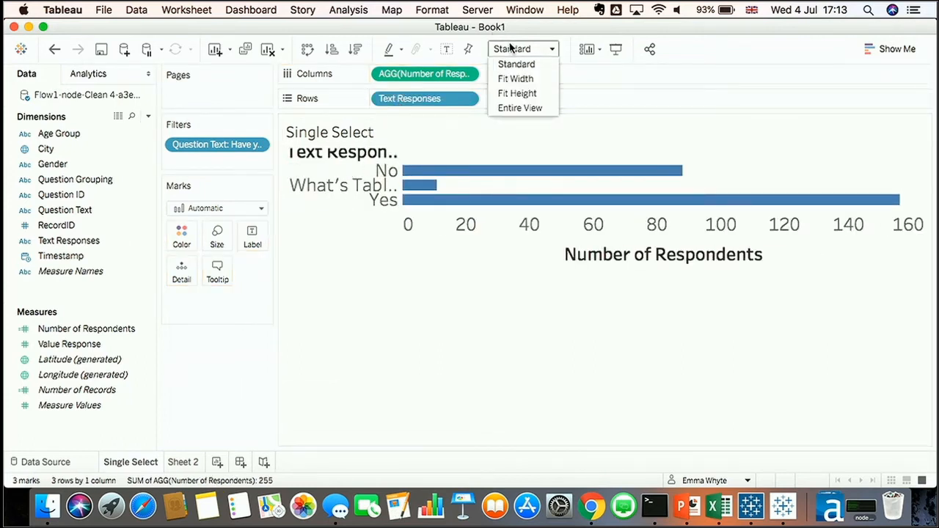
left_click(516, 107)
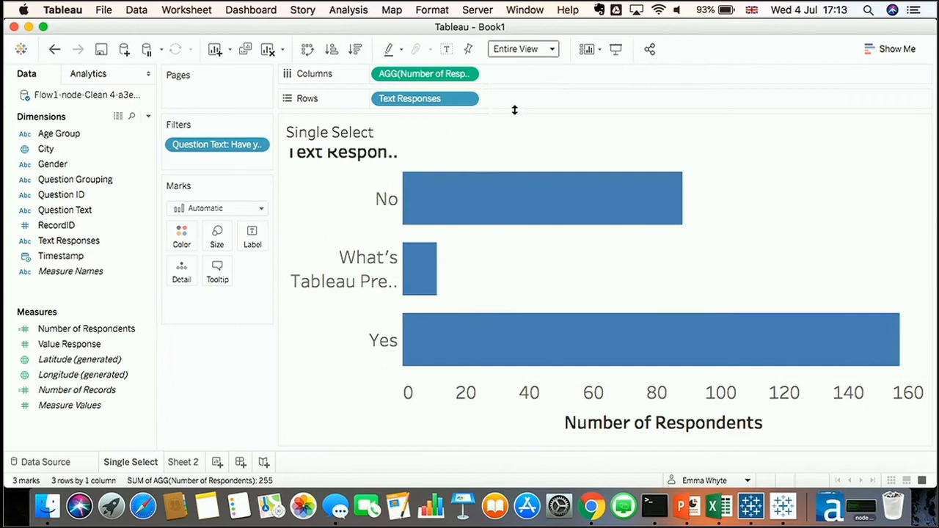
left_click(355, 48)
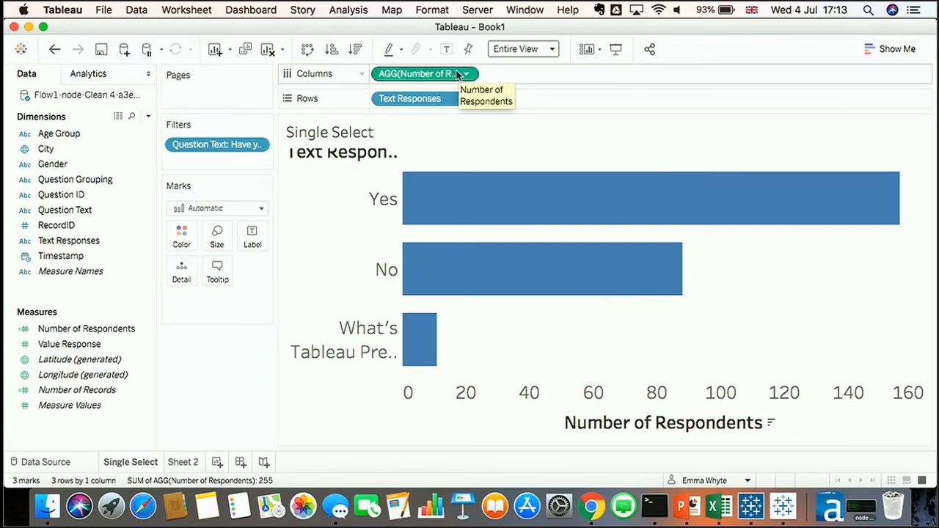
Label the bars with Number of Respondents shown as a Percent of Total quick table calculation
left_click_drag(456, 74, 262, 245)
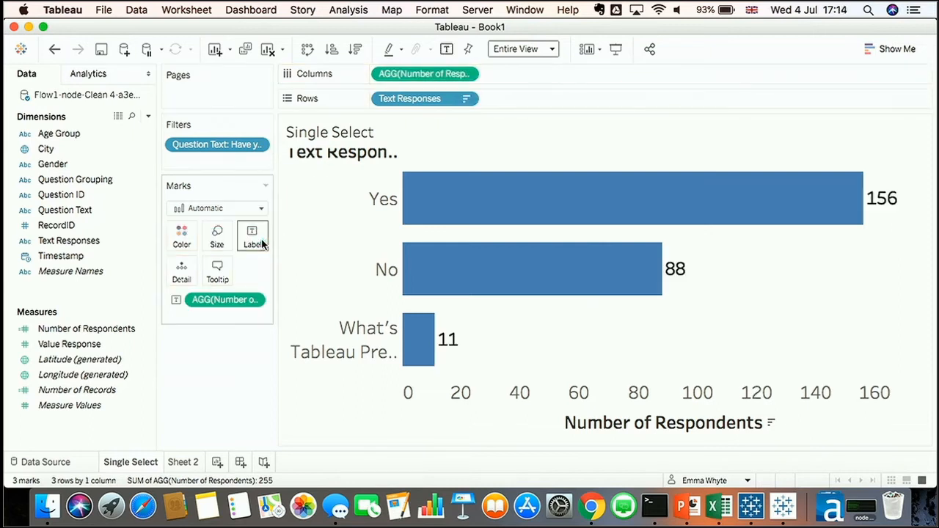
left_click(257, 299)
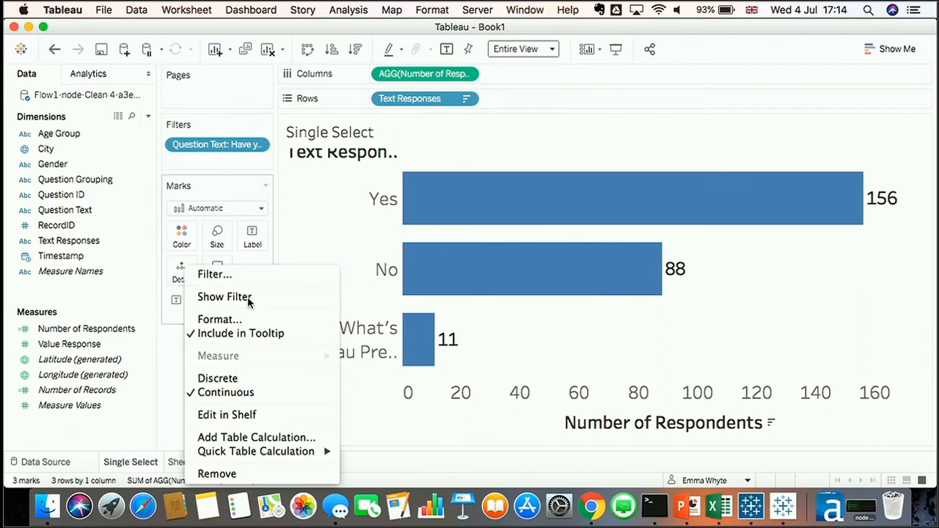
mouse_move(256, 454)
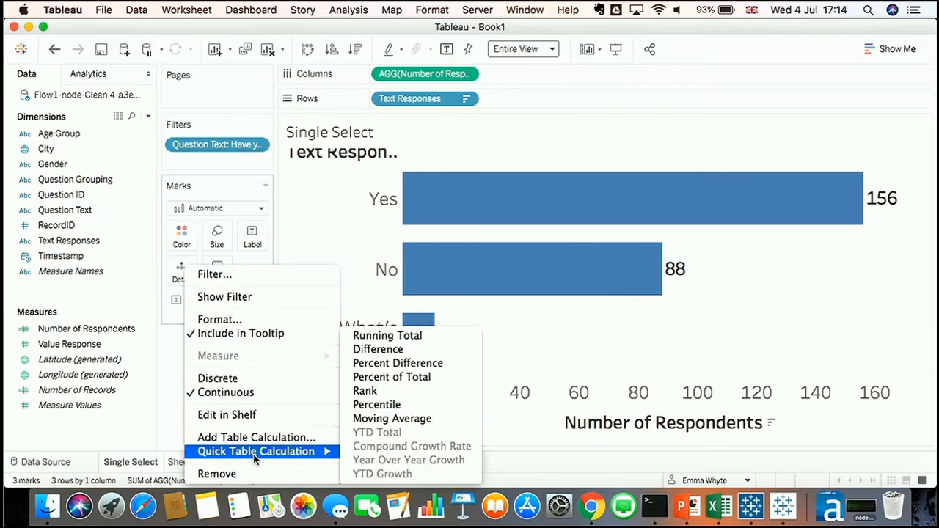
left_click(416, 377)
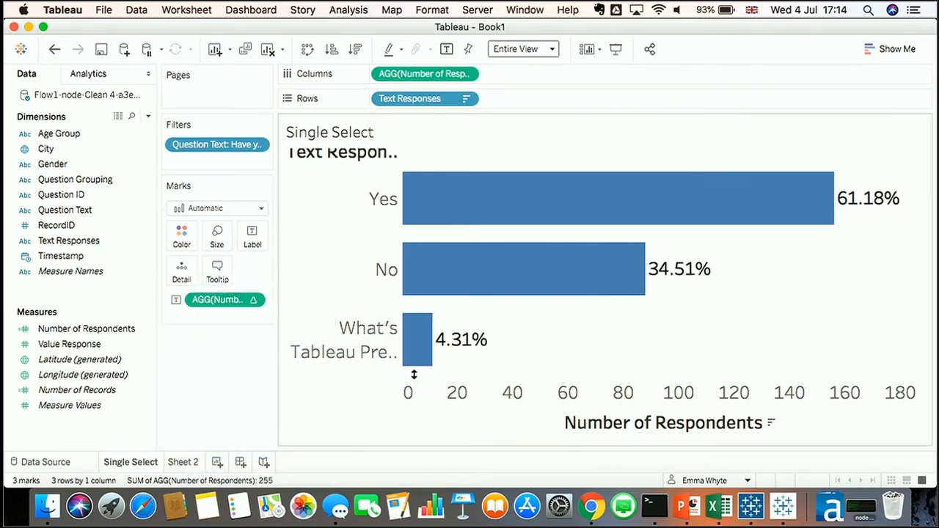
Format the label numbers as Percentage with 0 decimal places
right_click(226, 299)
left_click(259, 104)
left_click(139, 214)
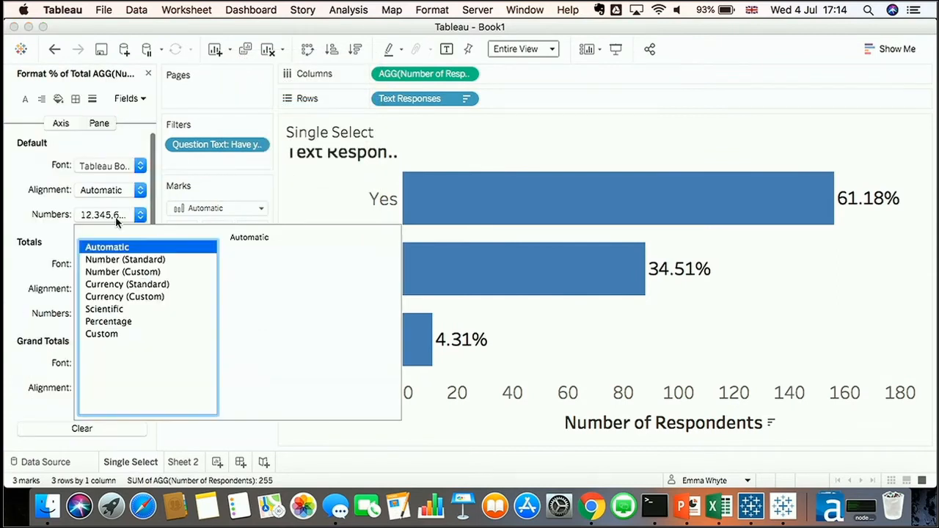
left_click(108, 322)
left_click(274, 272)
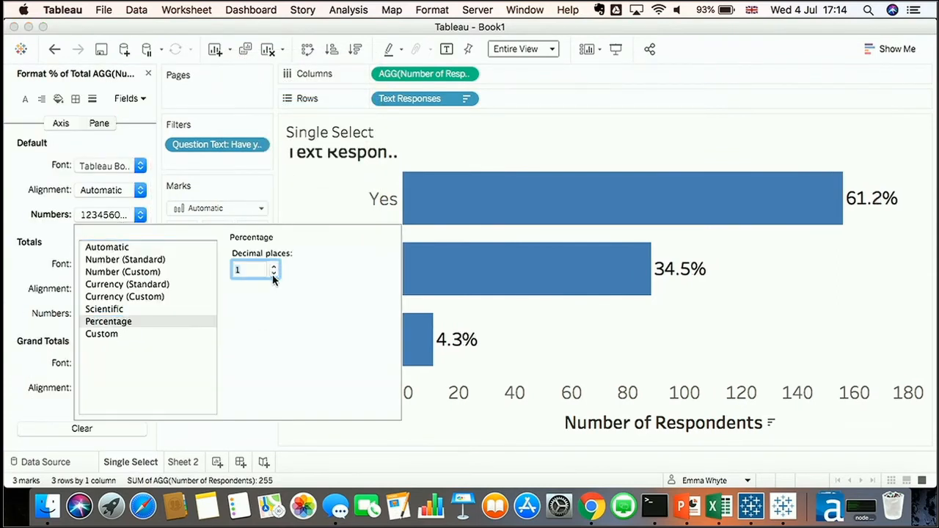
left_click(274, 272)
left_click(235, 437)
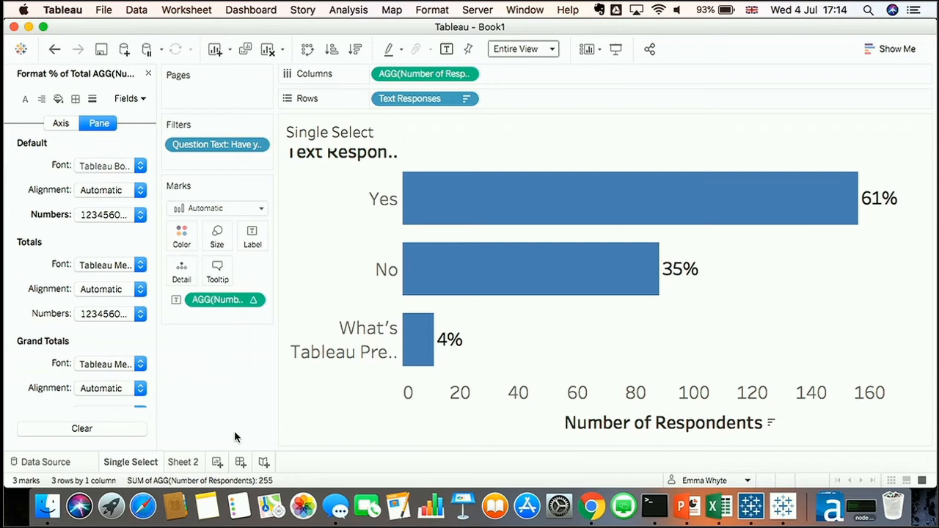
Delete the Sheet 2 worksheet
left_click(182, 464)
right_click(182, 467)
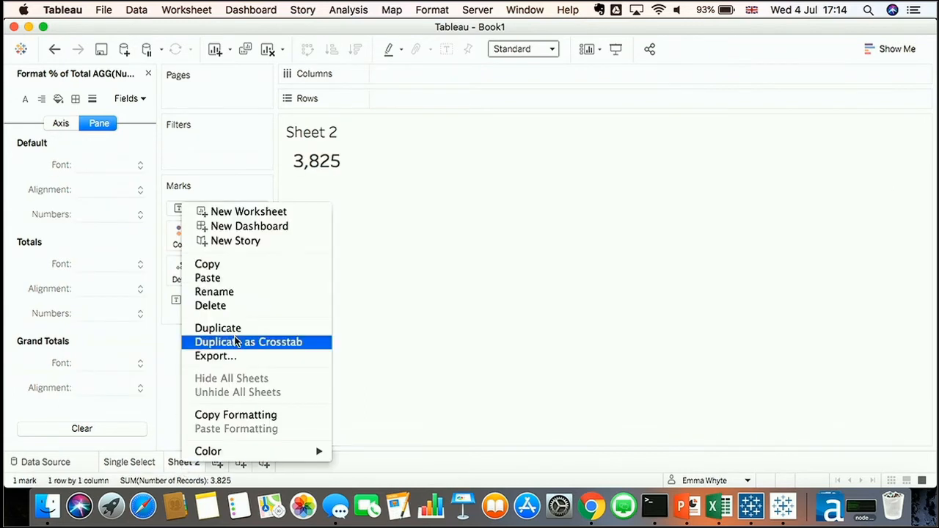
left_click(234, 306)
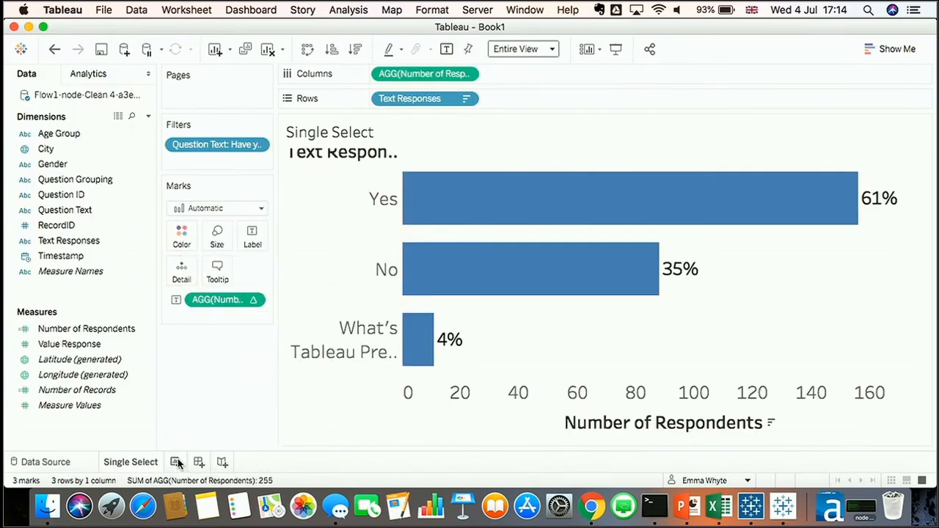
Add a new worksheet and rename it Multi-Select
left_click(177, 462)
double_click(179, 462)
type("Multi-Select")
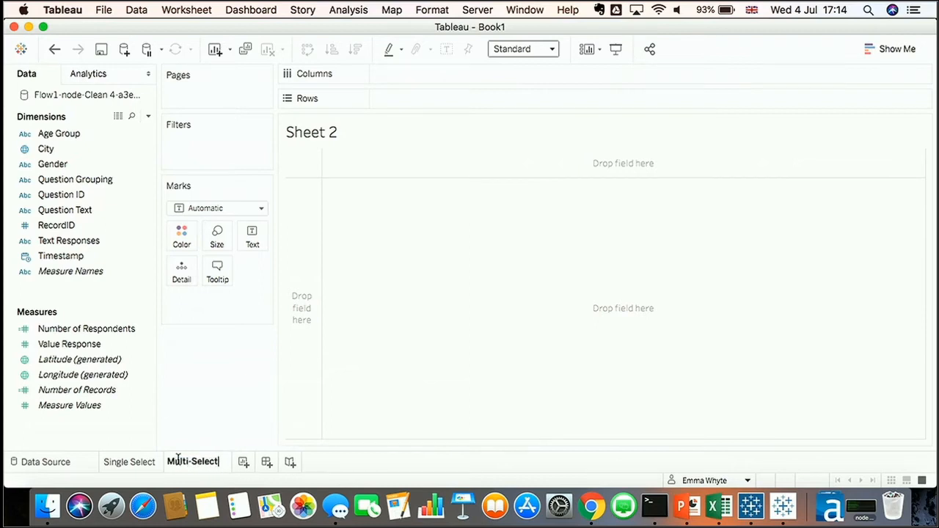
key("Return")
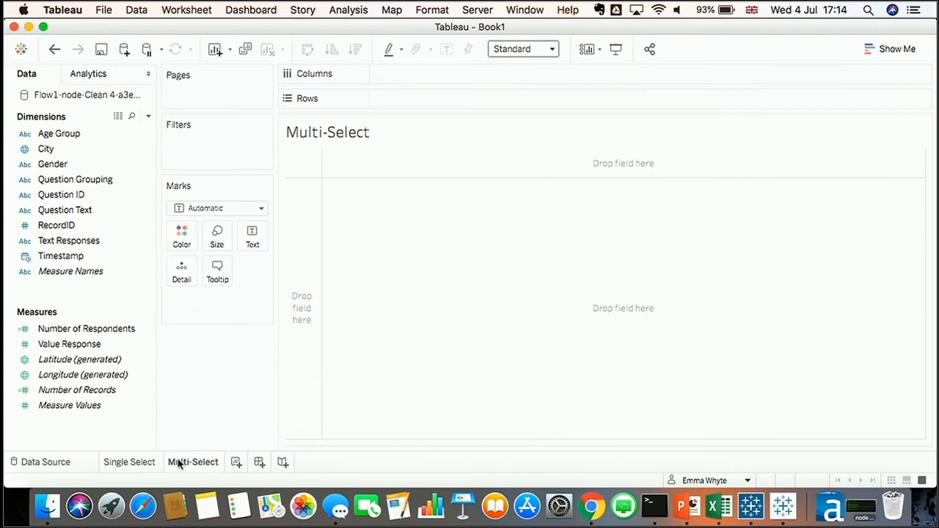
Filter the Multi-Select sheet by Question Grouping to keep only Multi-Select
left_click(90, 170)
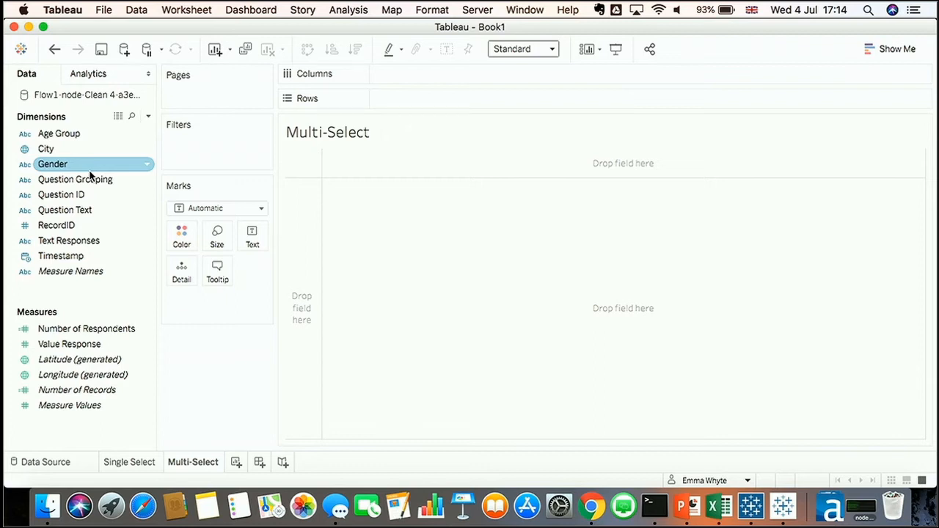
left_click(91, 180)
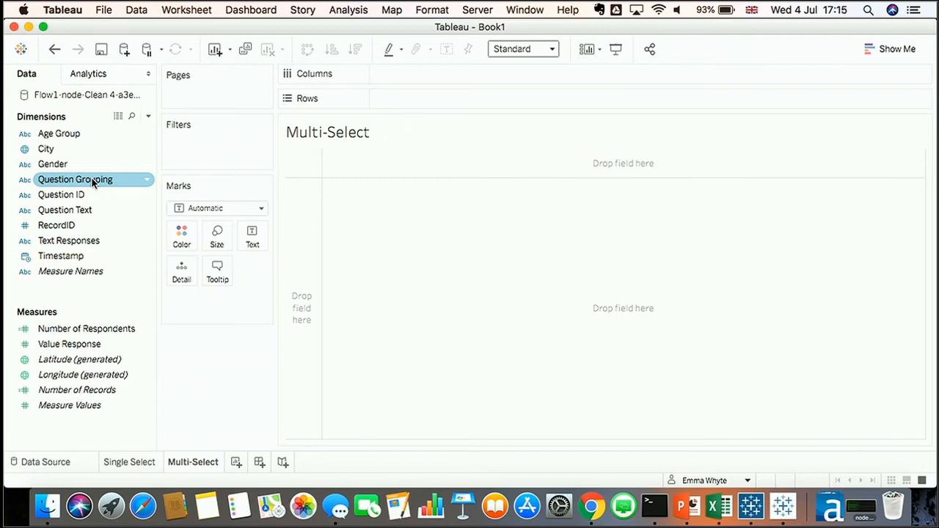
left_click_drag(92, 181, 205, 153)
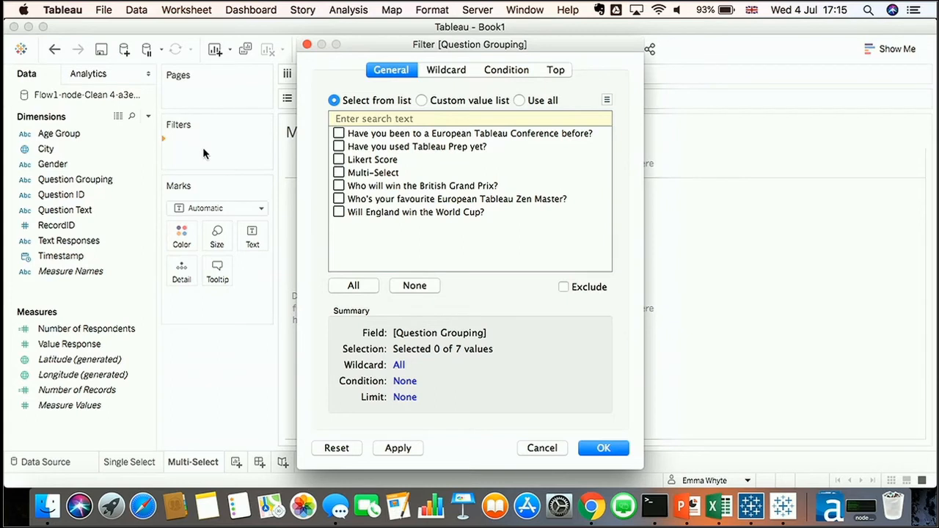
left_click(340, 174)
left_click(600, 447)
Plot Number of Respondents on columns against Text Responses on rows and fit the chart to Entire View
left_click(109, 254)
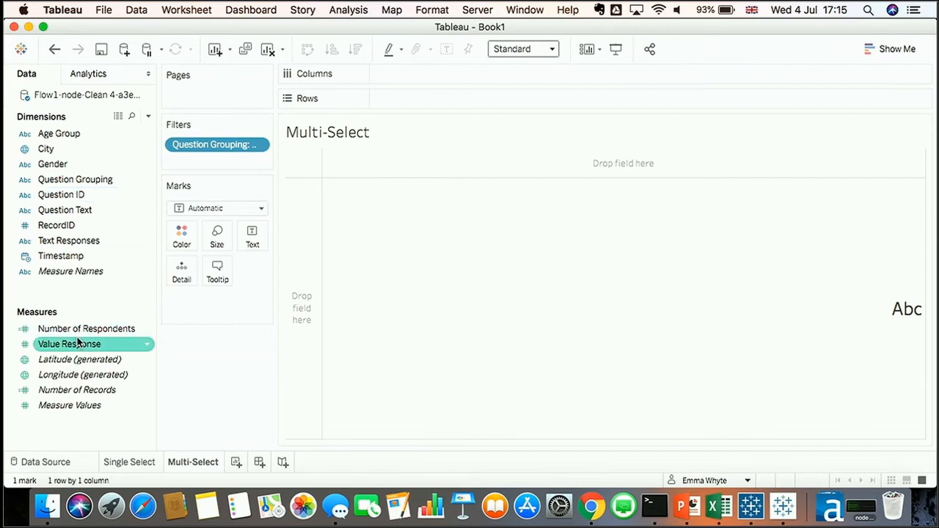
left_click_drag(79, 330, 391, 71)
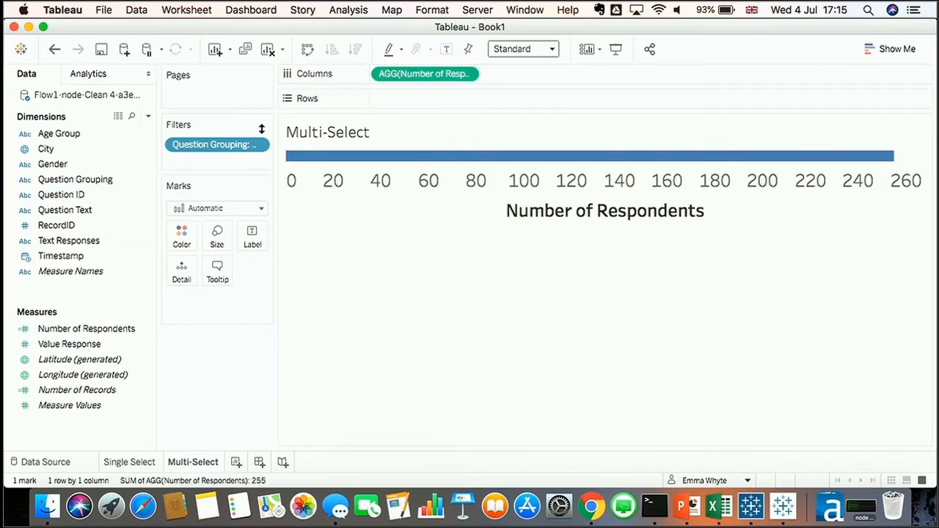
left_click_drag(59, 248, 384, 95)
left_click(526, 49)
left_click(527, 107)
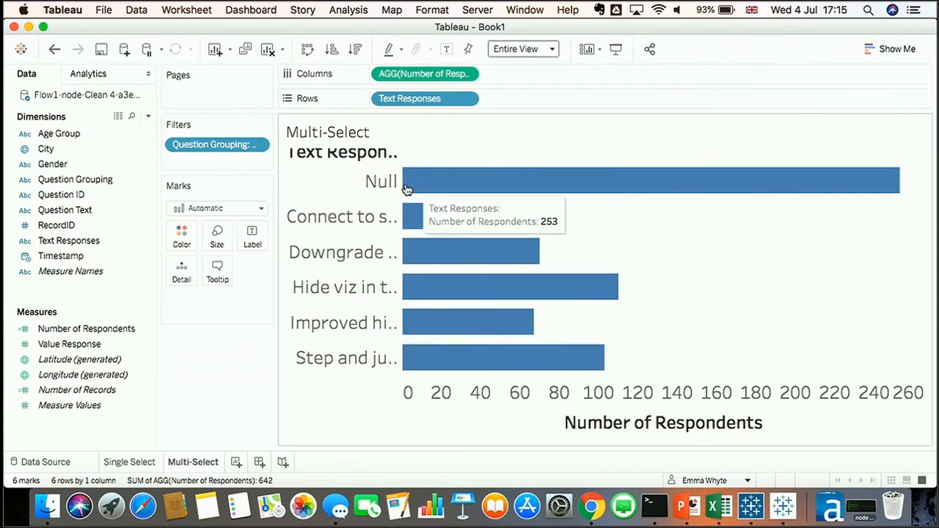
Exclude the Null text response from the chart
right_click(381, 182)
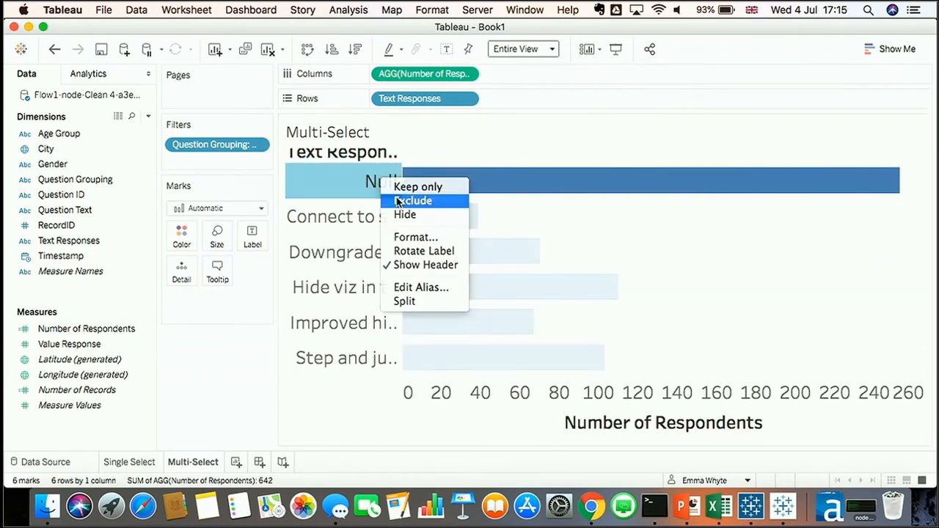
left_click(400, 202)
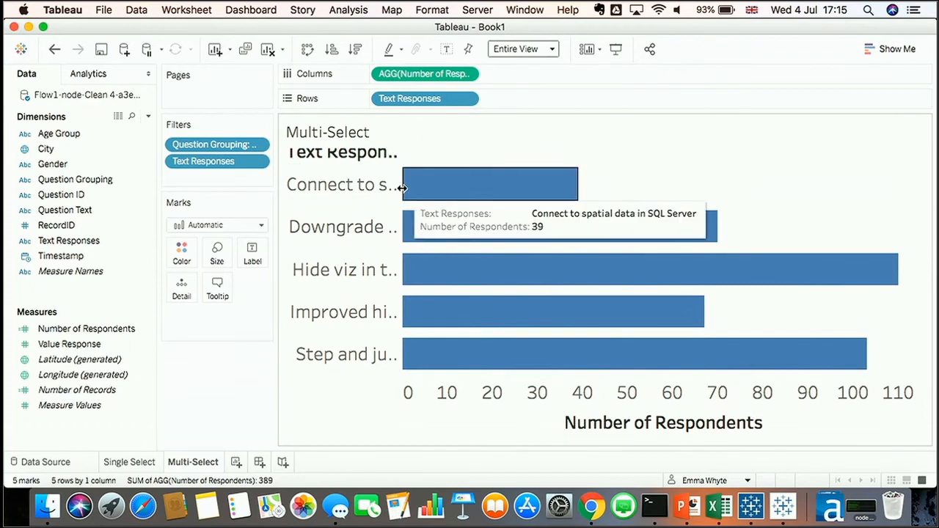
Widen the response labels and sort the bars in descending order
left_click_drag(473, 180, 525, 179)
left_click(355, 50)
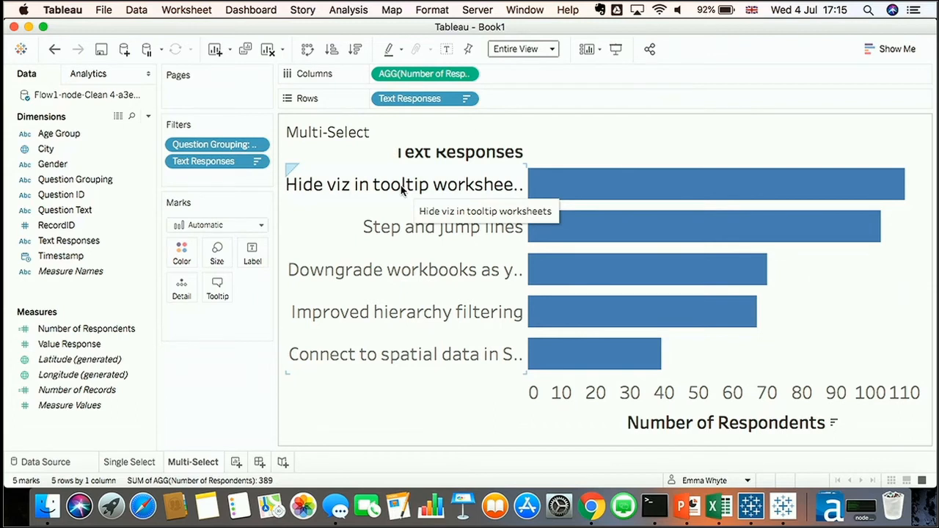
Create a new calculated field named Multi-Select Percent
mouse_move(615, 187)
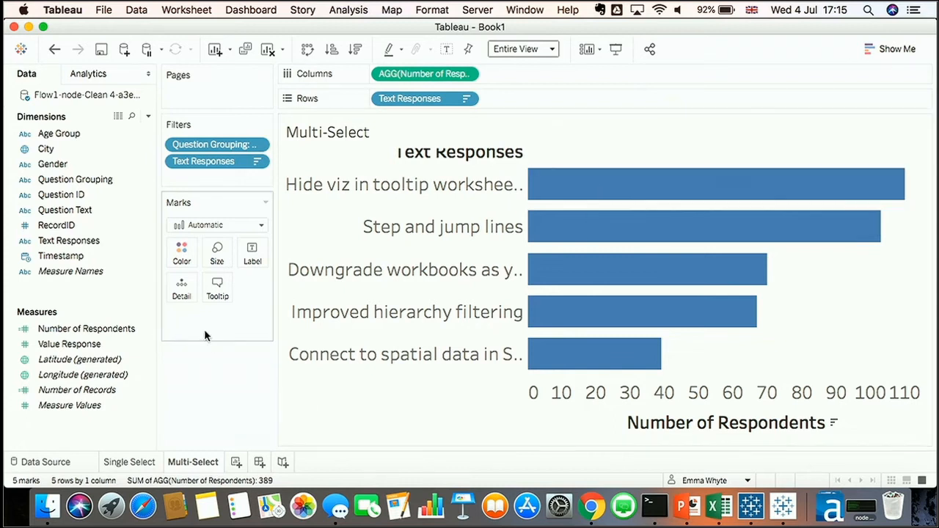
right_click(114, 291)
left_click(133, 298)
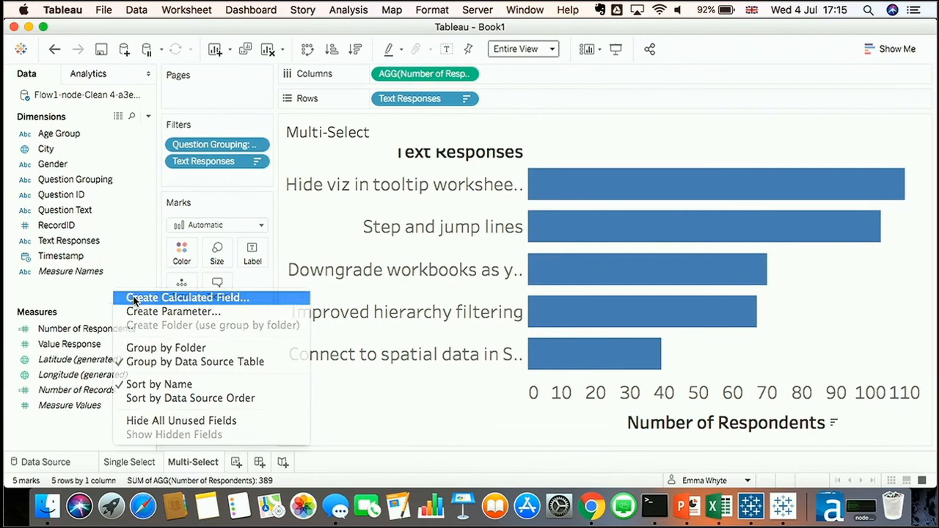
key("BackSpace")
type("z")
key("BackSpace")
type("Multi-Seelc")
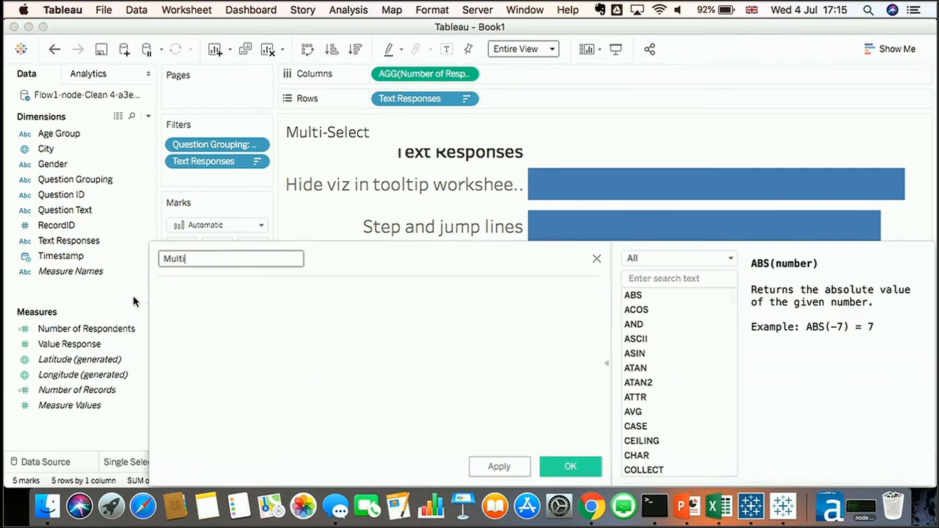
key("BackSpace")
key("BackSpace")
key("BackSpace")
type("lect Percent")
left_click(256, 340)
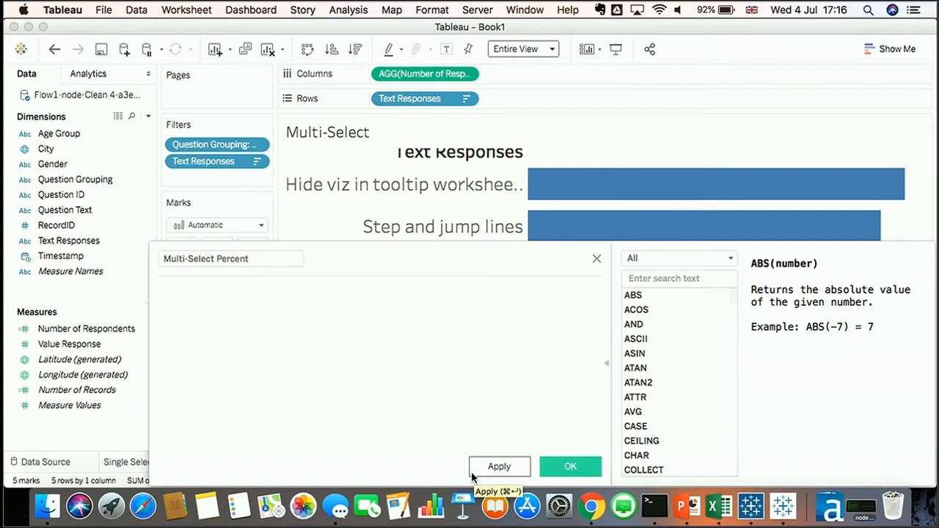
Enter the formula SUM([Value Response]) / SUM({ FIXED : [Number of Respondents]}) and save the calculated field
type("S")
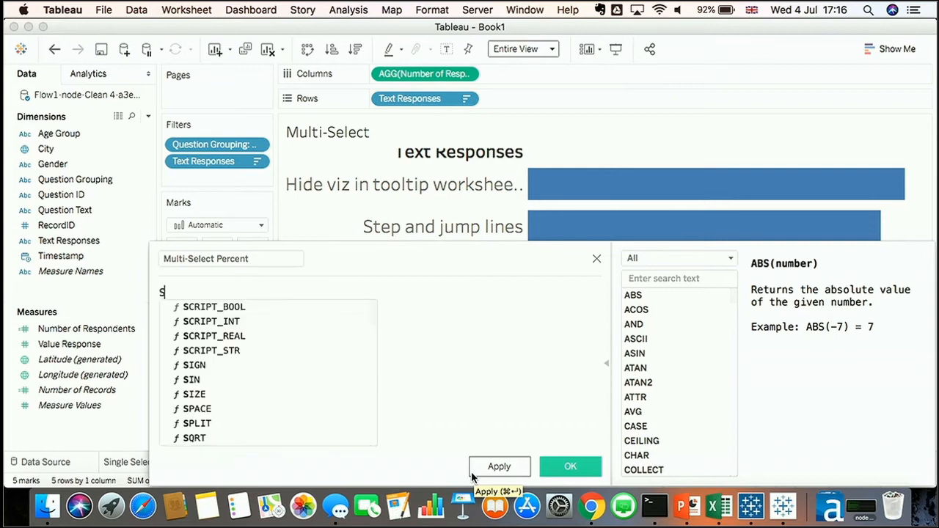
type("UM")
key("Return")
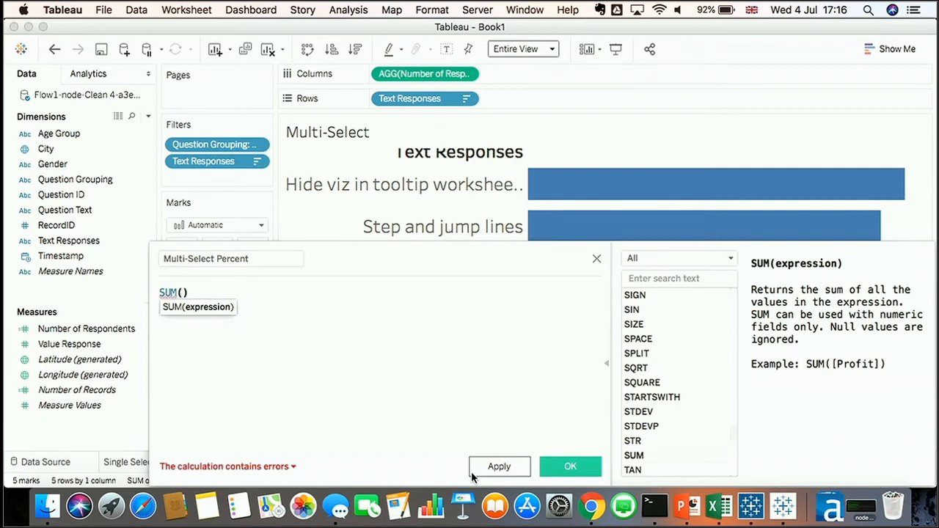
type("num")
key("BackSpace")
key("BackSpace")
key("BackSpace")
type("valu")
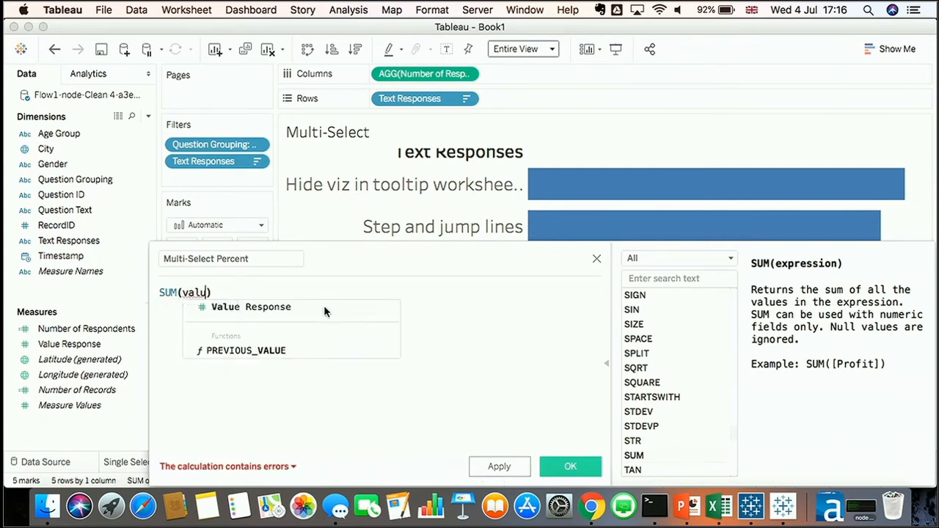
left_click(323, 306)
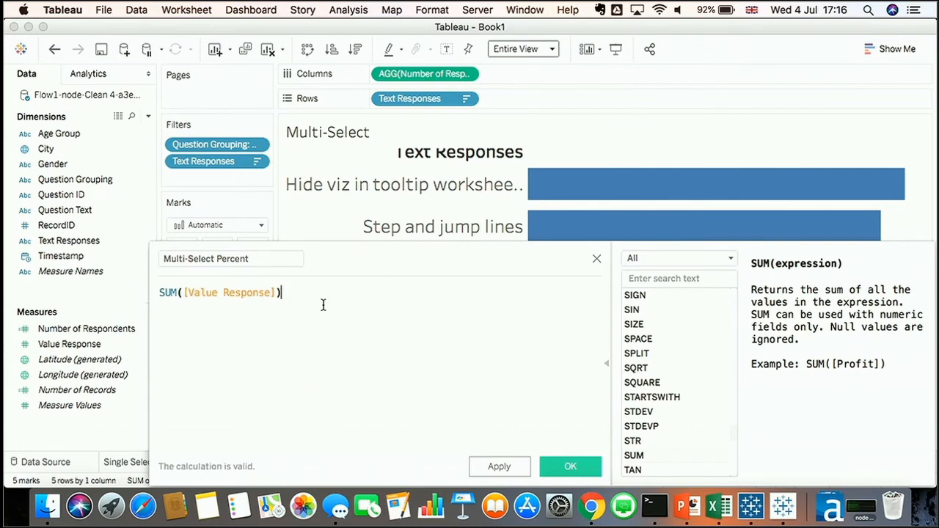
key("Return")
type("/")
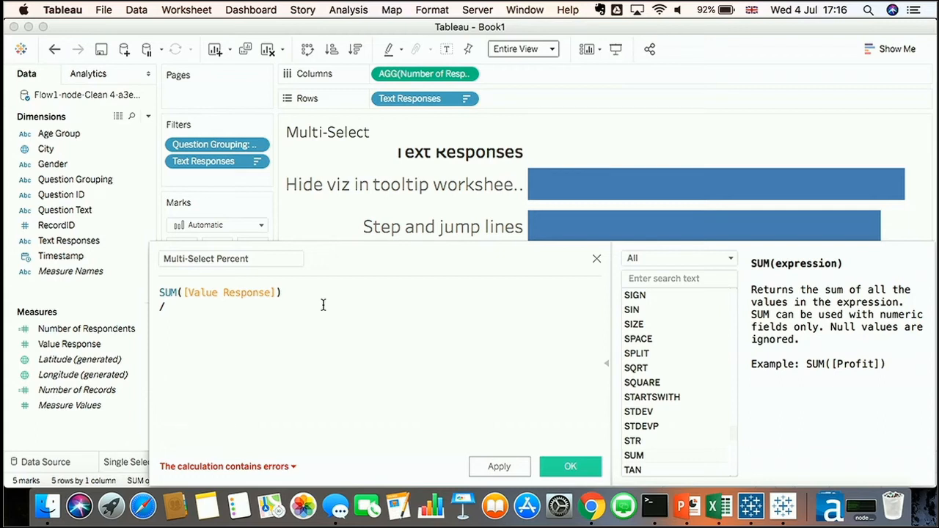
type("fixed")
key("Return")
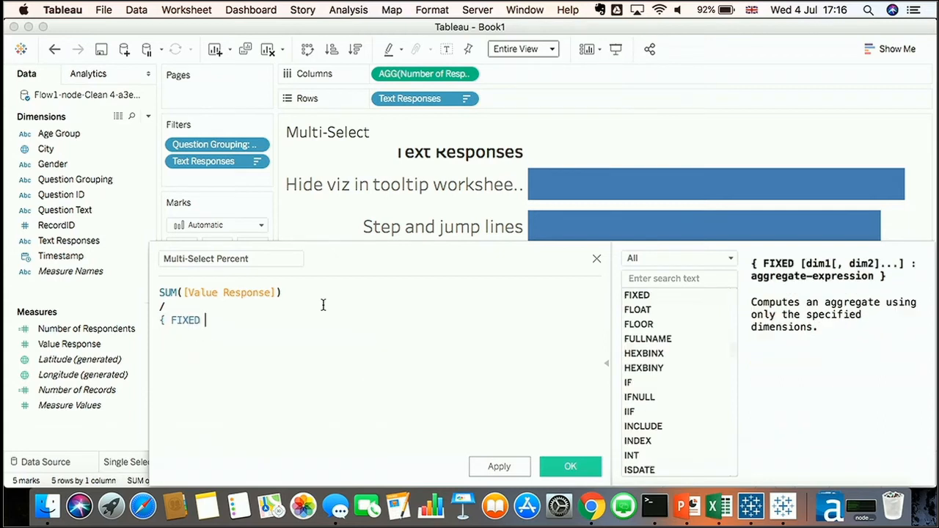
type(": ")
type("number")
key("Down")
key("Down")
key("Return")
type("}")
left_click(158, 320)
type("SUM(")
key("End")
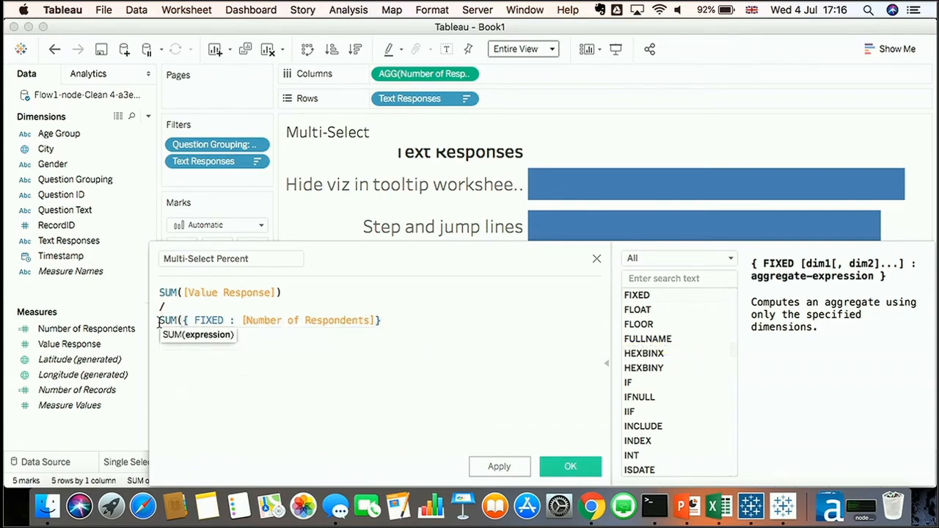
type("_")
key("BackSpace")
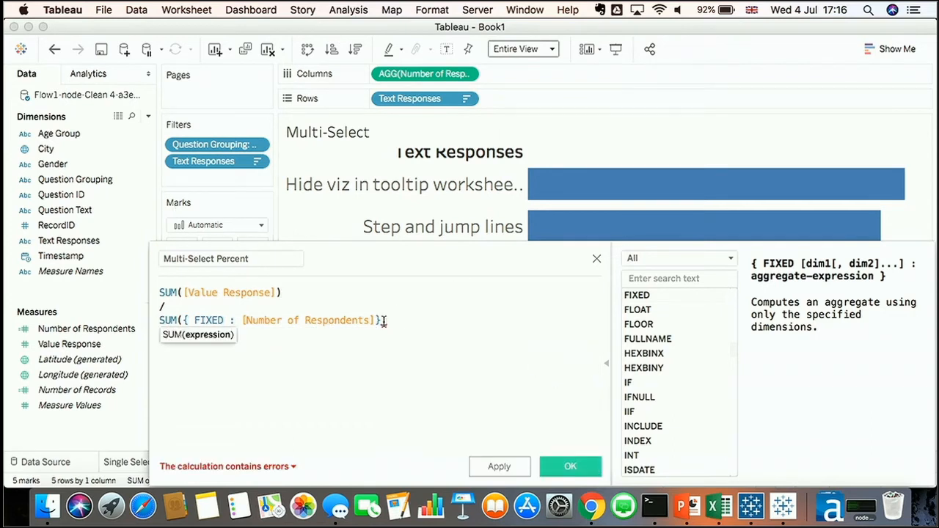
type(")")
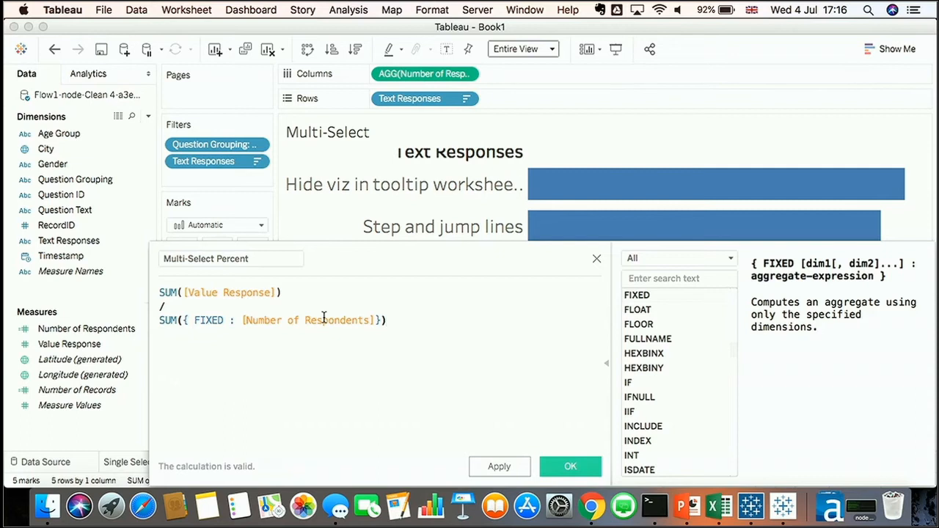
scroll(323, 318, "up", 6)
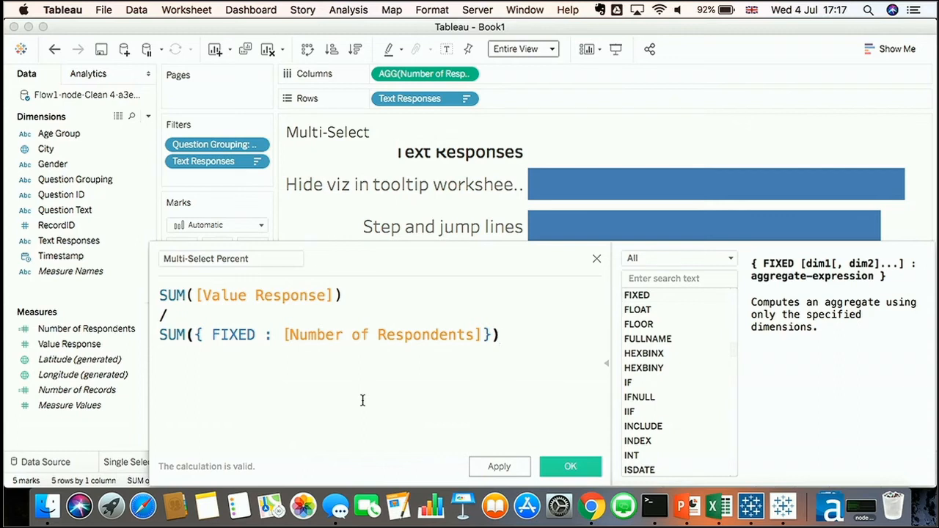
left_click(550, 466)
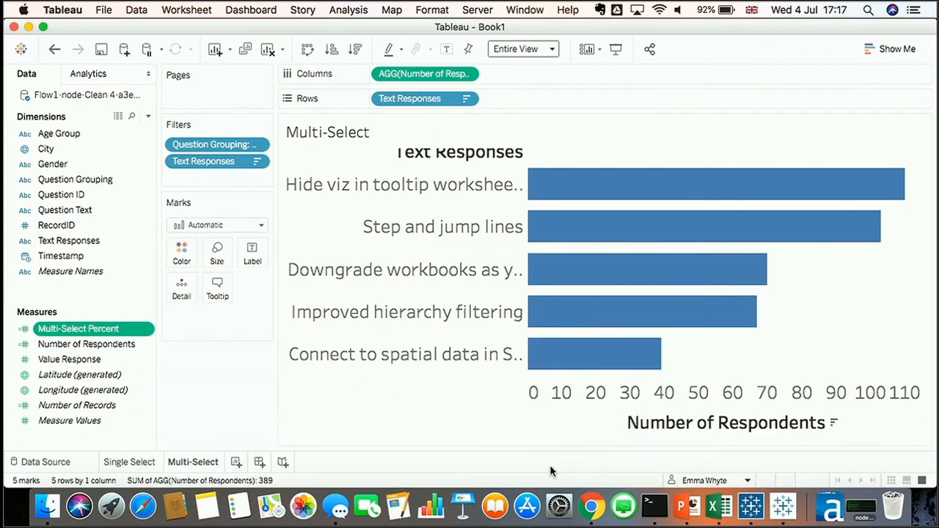
Set Multi-Select Percent's default number format to Percentage with 0 decimals and use it to label the bars
mouse_move(96, 329)
left_mouse_down()
mouse_move(255, 255)
mouse_move(110, 328)
left_mouse_up()
right_click(109, 329)
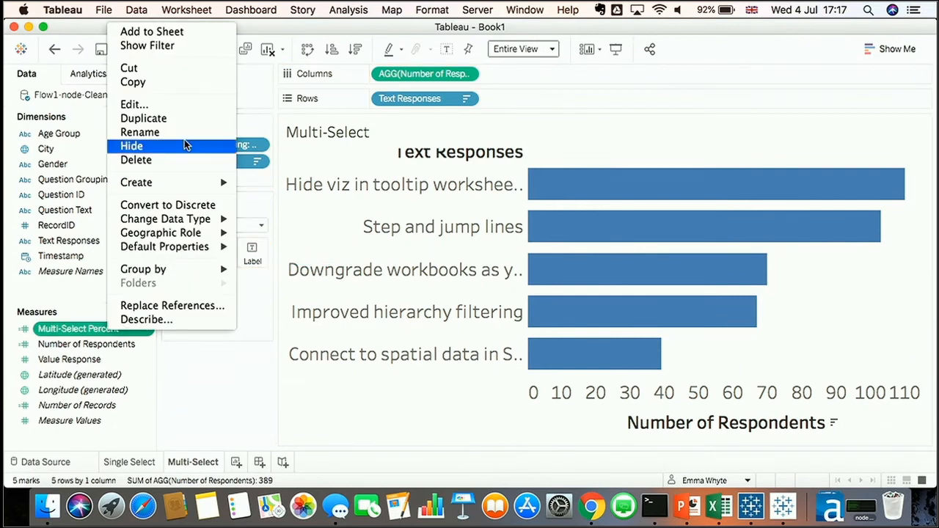
mouse_move(176, 245)
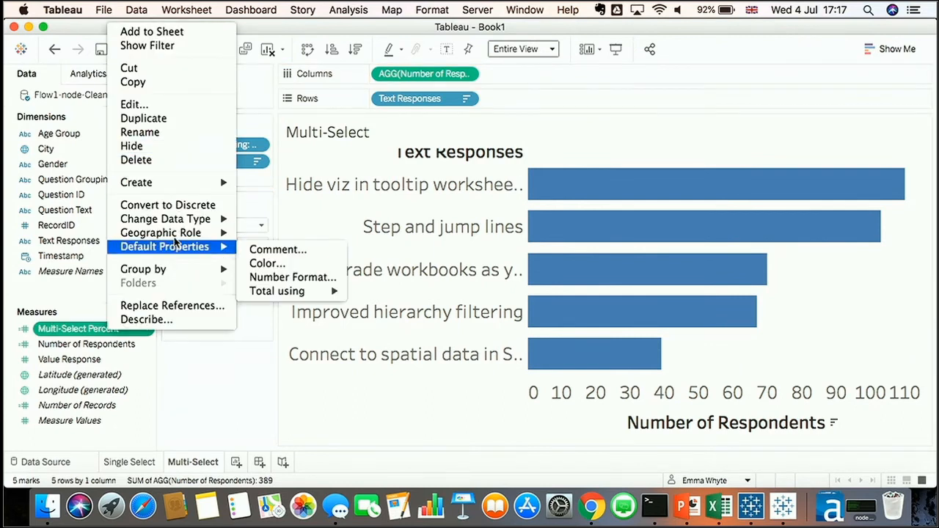
left_click(279, 277)
left_click(345, 245)
double_click(484, 196)
type("0")
left_click(603, 357)
left_click_drag(103, 328, 254, 253)
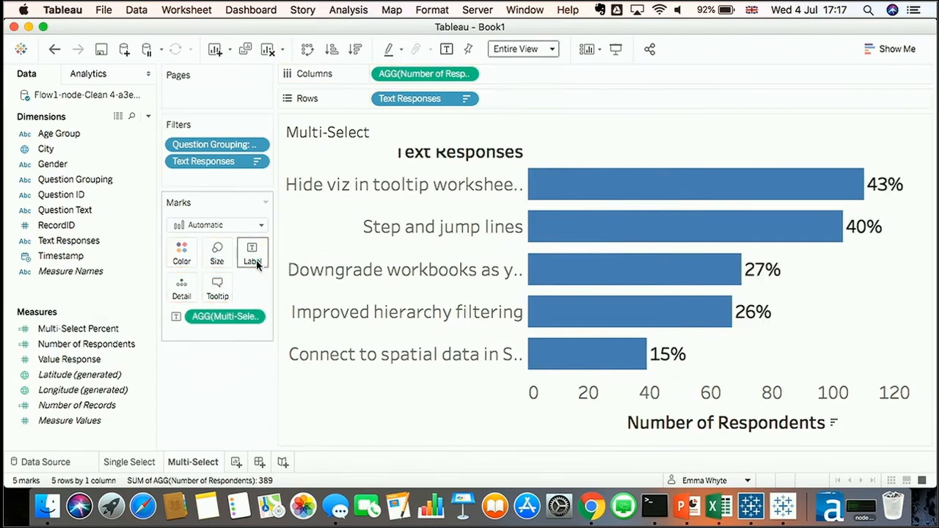
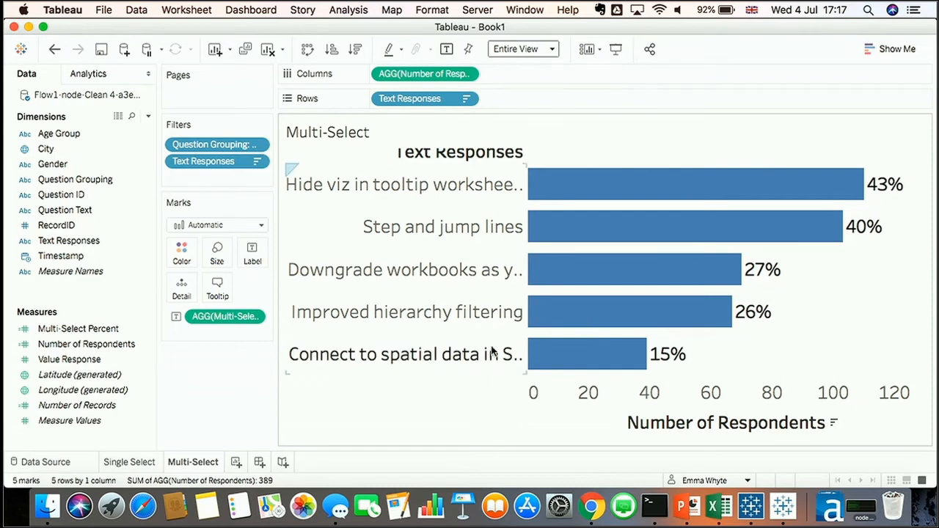
Add a new worksheet and rename it Likert Score
left_click(236, 462)
right_click(232, 460)
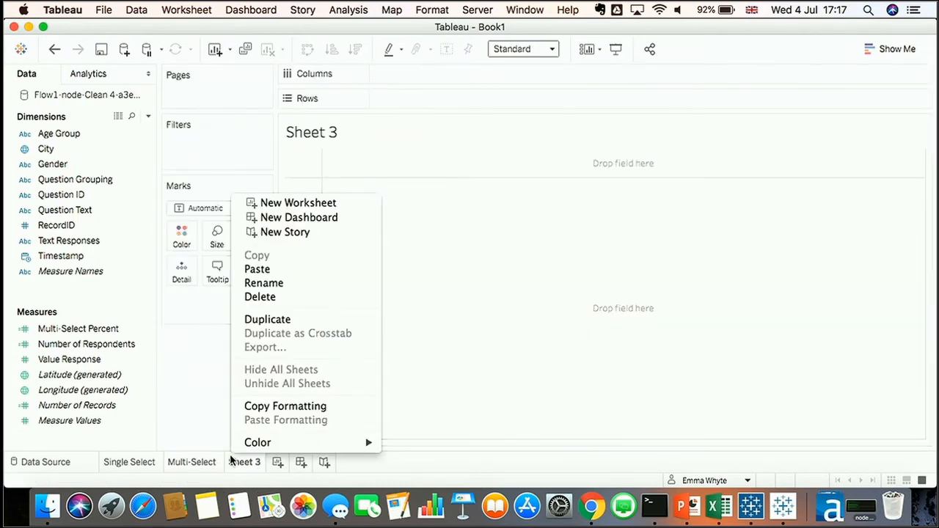
left_click(314, 286)
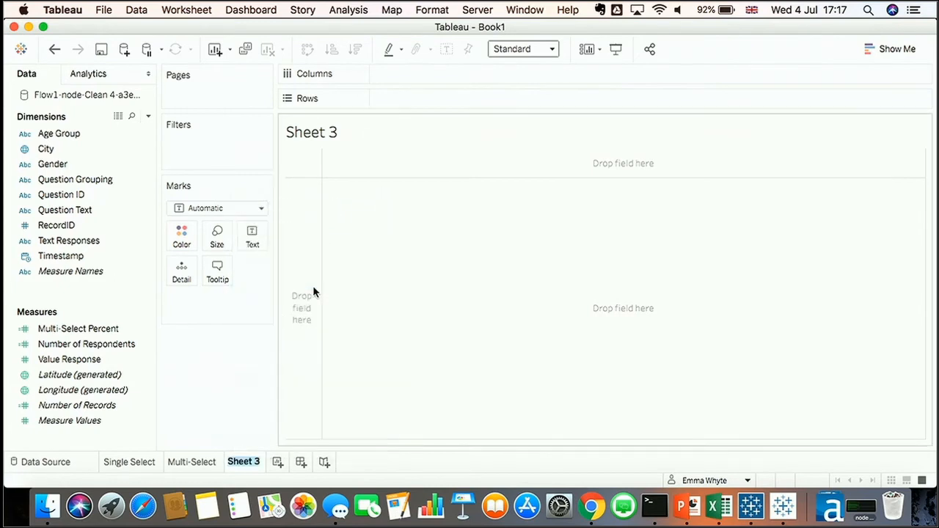
type("Likert Score")
key("Return")
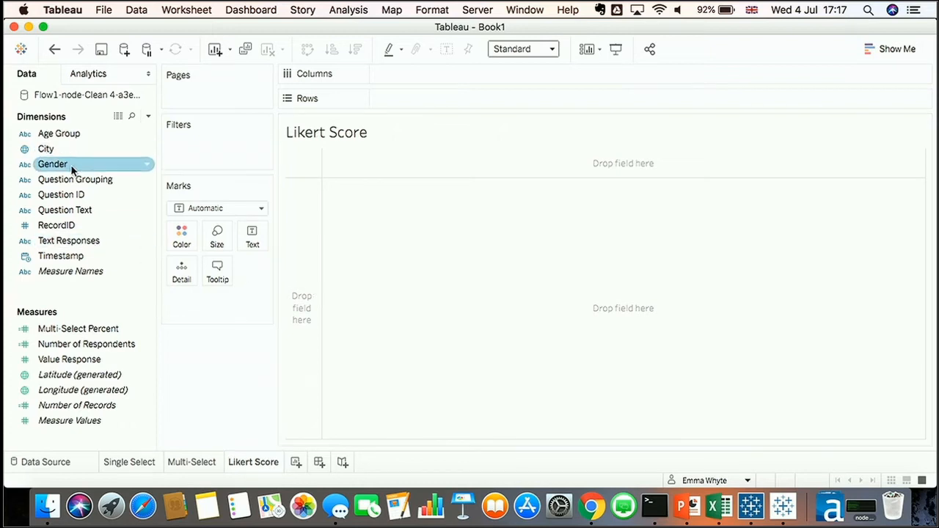
Filter the sheet by Question Grouping to keep only Likert Score
left_click_drag(75, 180, 210, 151)
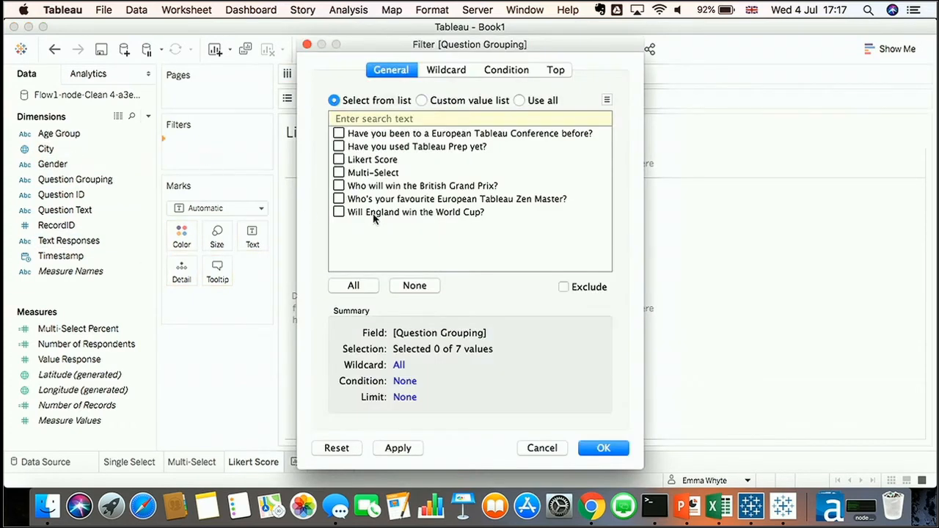
left_click(339, 160)
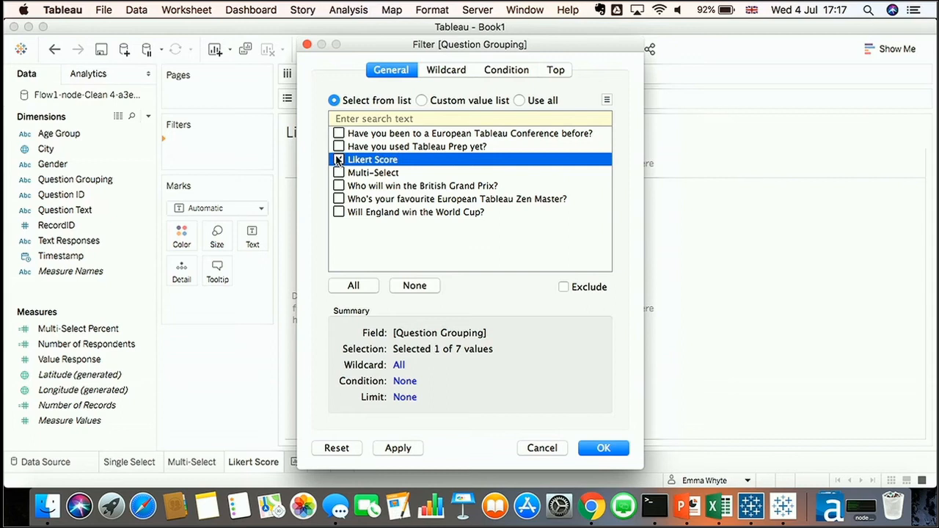
left_click(603, 448)
Build a bar chart with Number of Respondents on columns and Question Text on rows, fitted to Entire View
left_click_drag(86, 344, 402, 77)
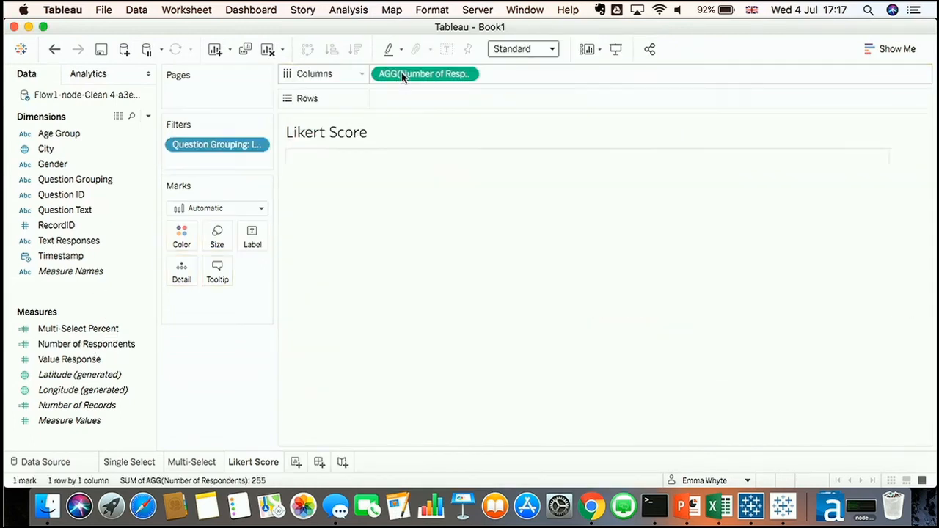
left_click_drag(108, 209, 418, 98)
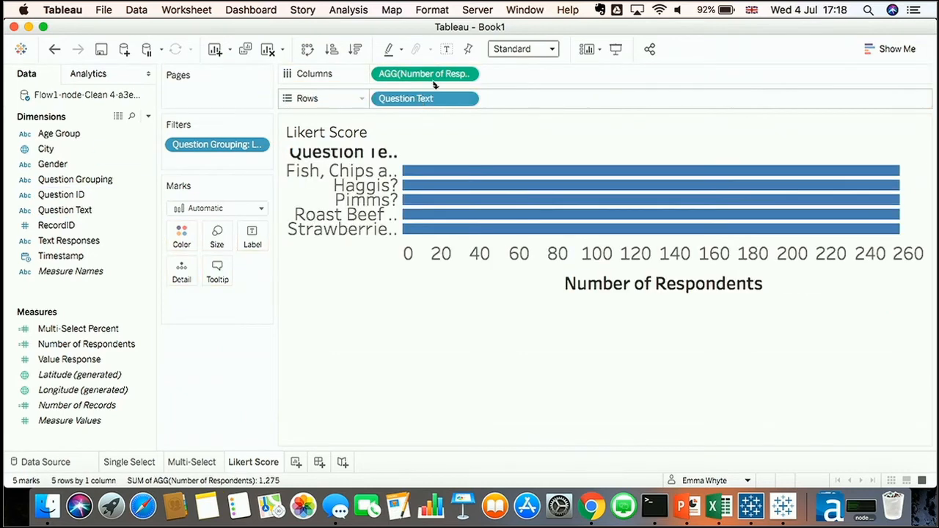
left_click(518, 48)
left_click(517, 108)
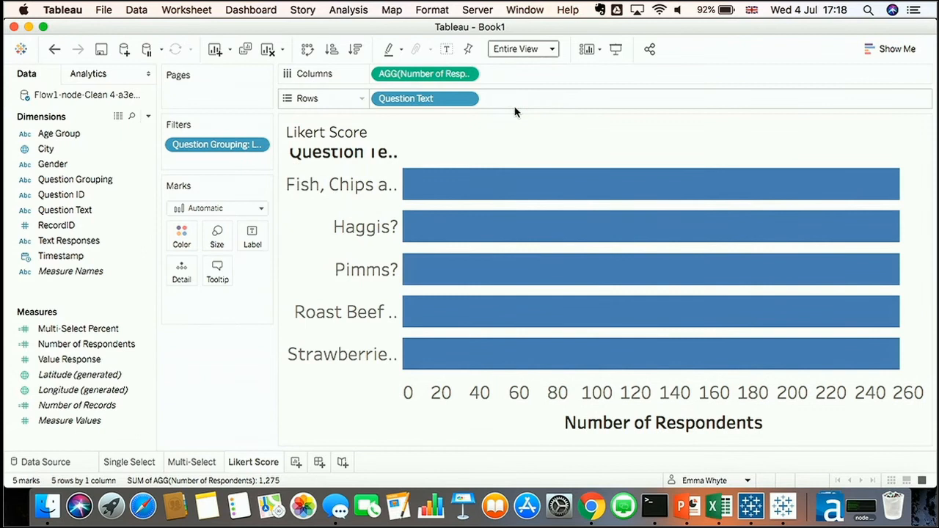
mouse_move(650, 185)
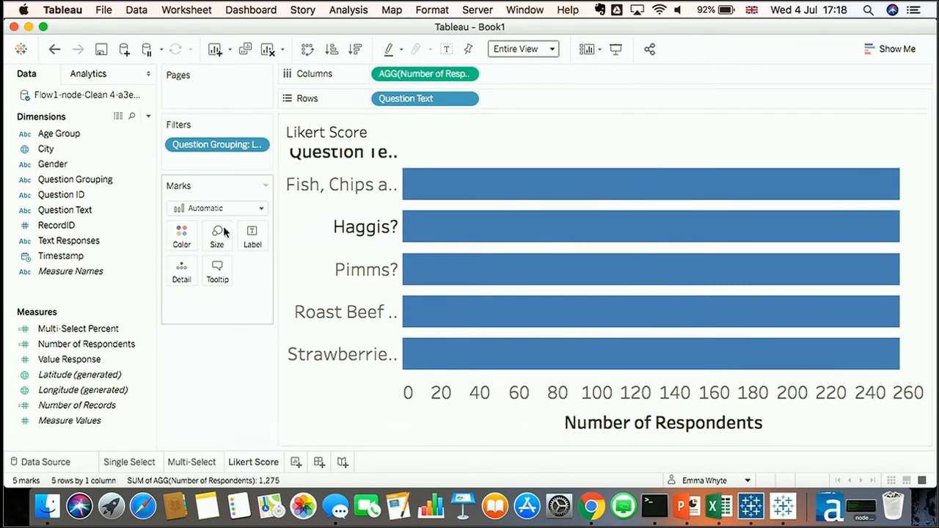
Color the bars by Text Responses and exclude the Null response
left_click_drag(102, 240, 183, 238)
left_click(400, 251)
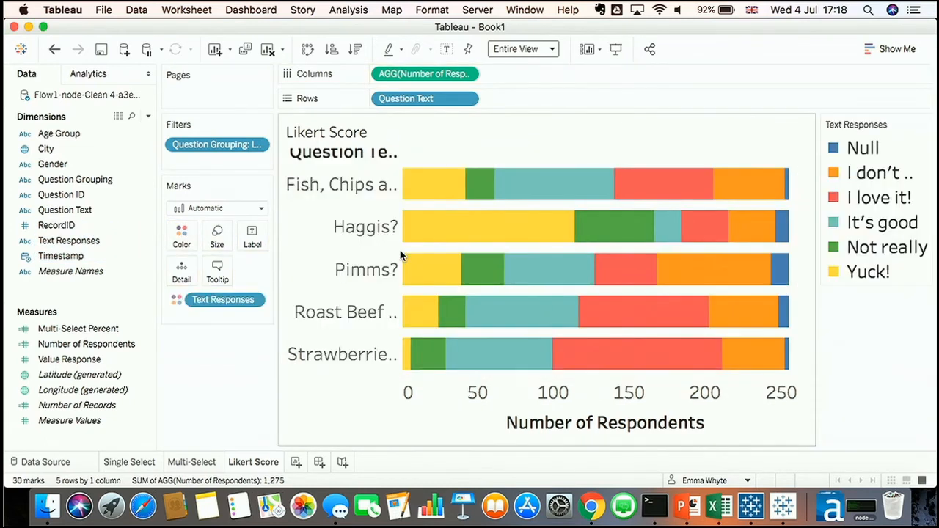
right_click(862, 149)
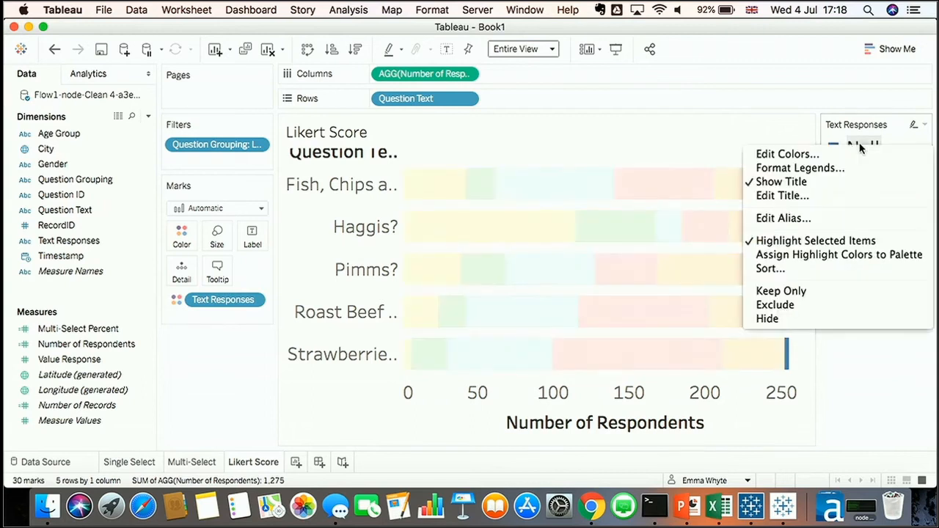
left_click(833, 305)
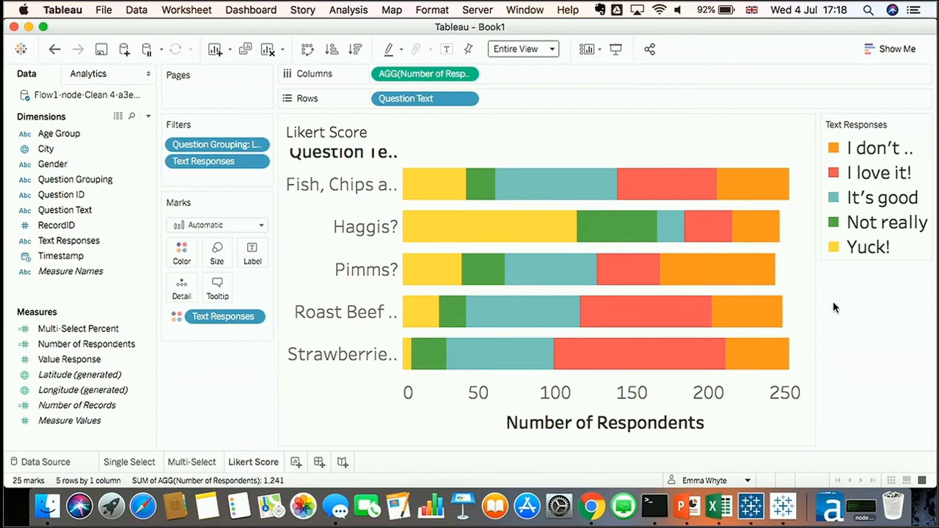
Add a Percent of Total table calculation to Number of Respondents, computed using Text Responses only
mouse_move(486, 233)
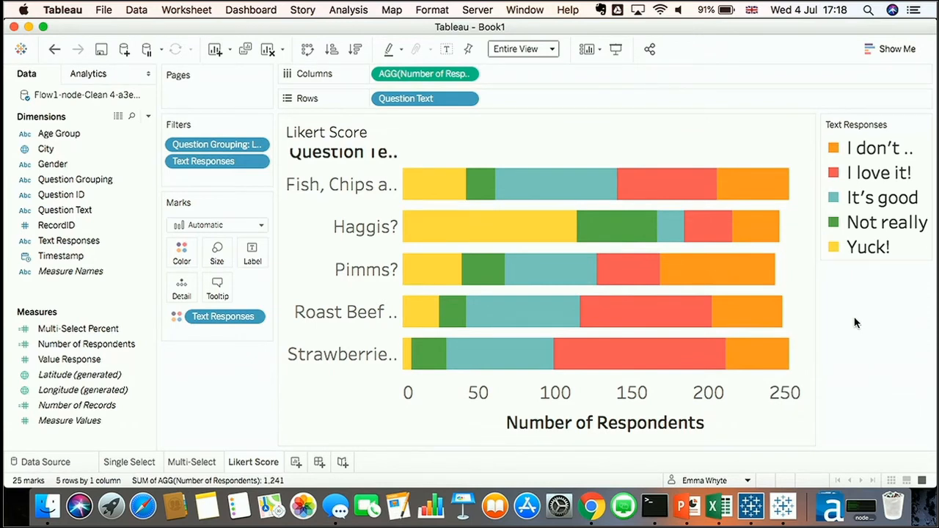
left_click(470, 75)
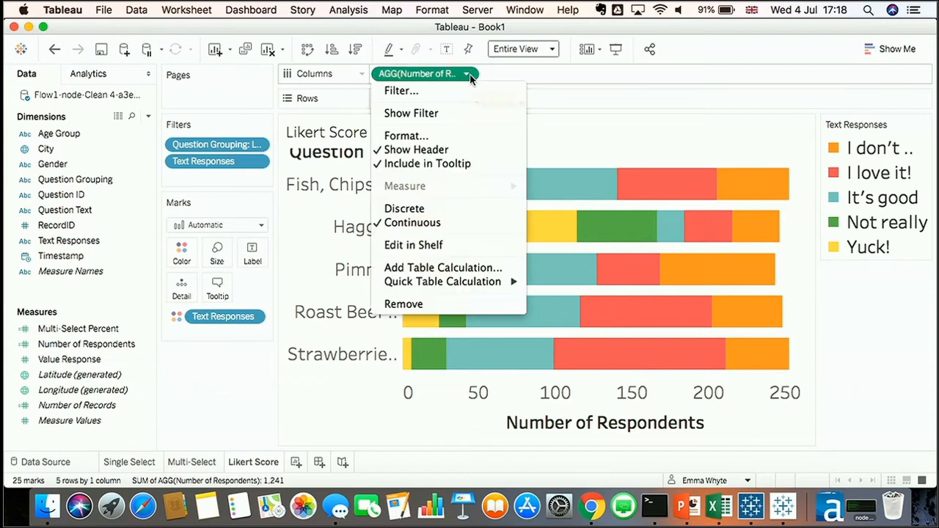
left_click(451, 269)
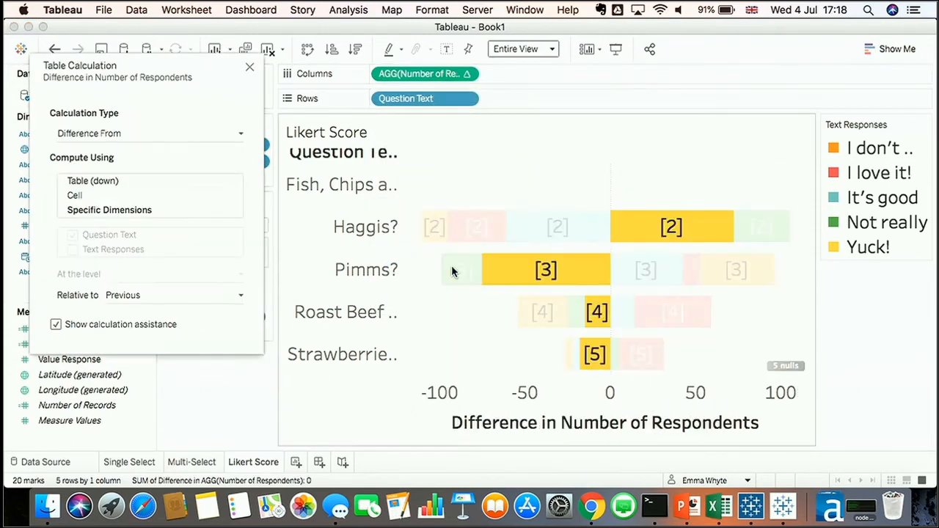
left_click(167, 135)
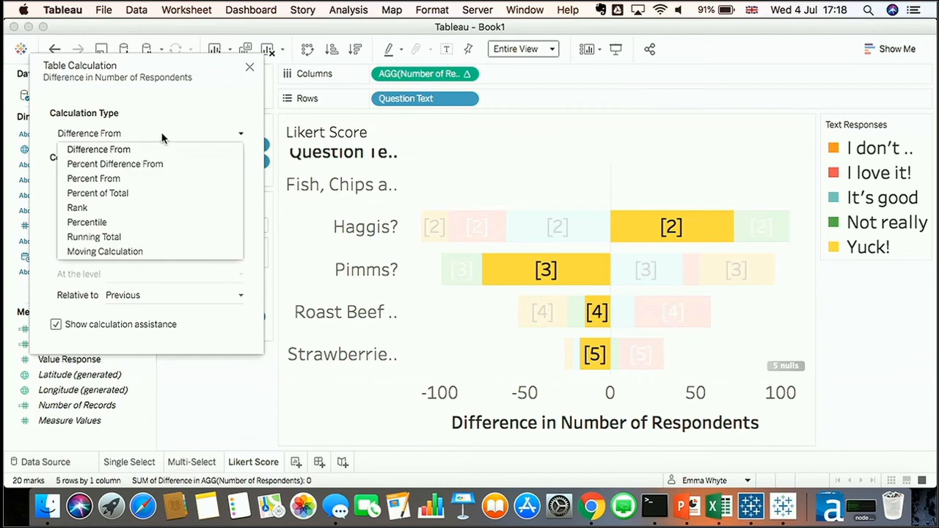
left_click(122, 193)
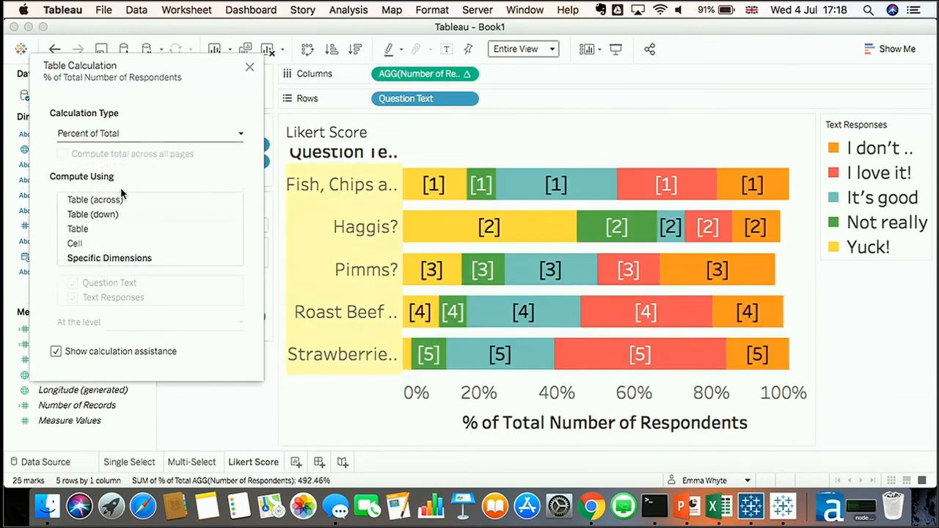
left_click(135, 260)
left_click(72, 284)
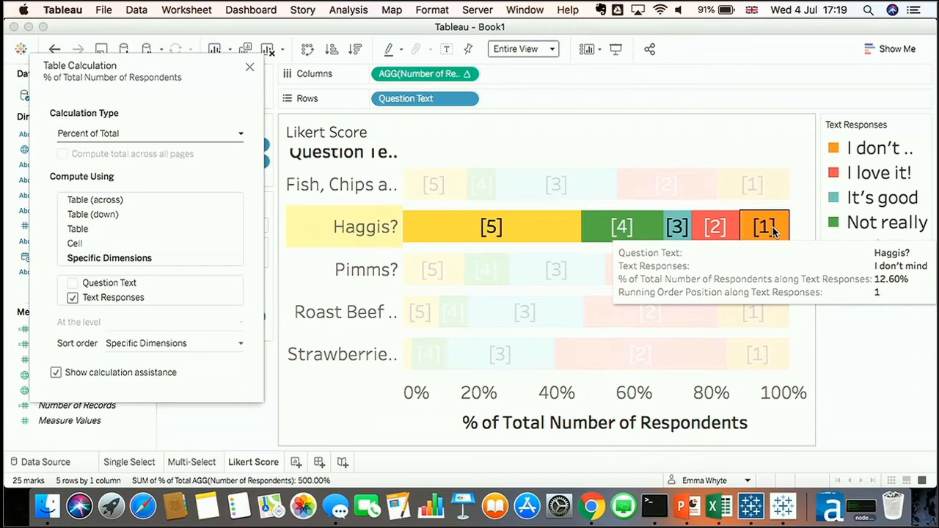
left_click(250, 66)
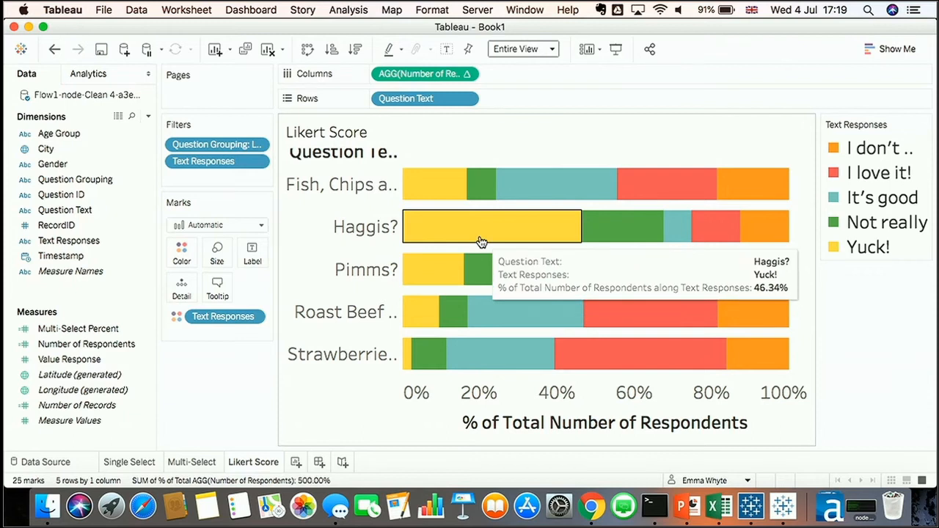
Reorder the Text Responses legend to Yuck!, Not really, I don't mind, It's good, I love it!
left_click(877, 248)
left_click_drag(875, 232, 878, 147)
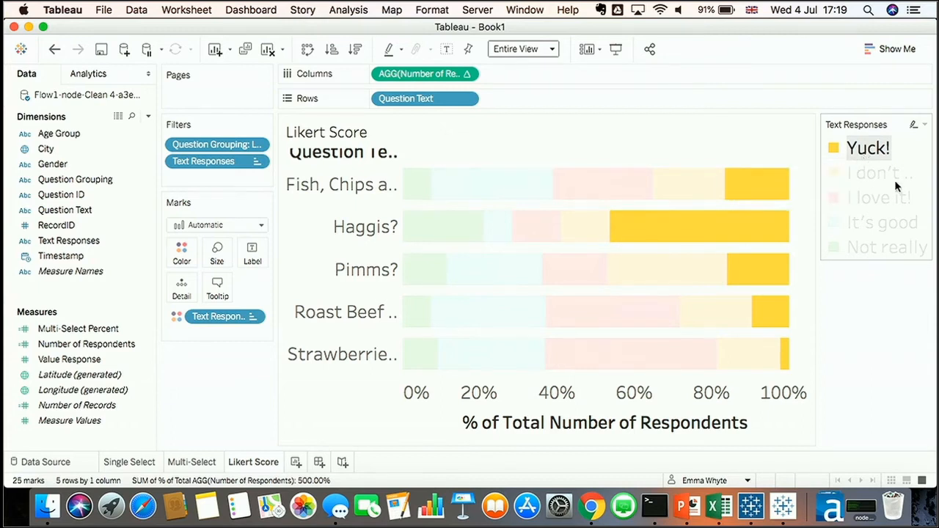
left_click(891, 246)
left_click_drag(890, 245, 886, 171)
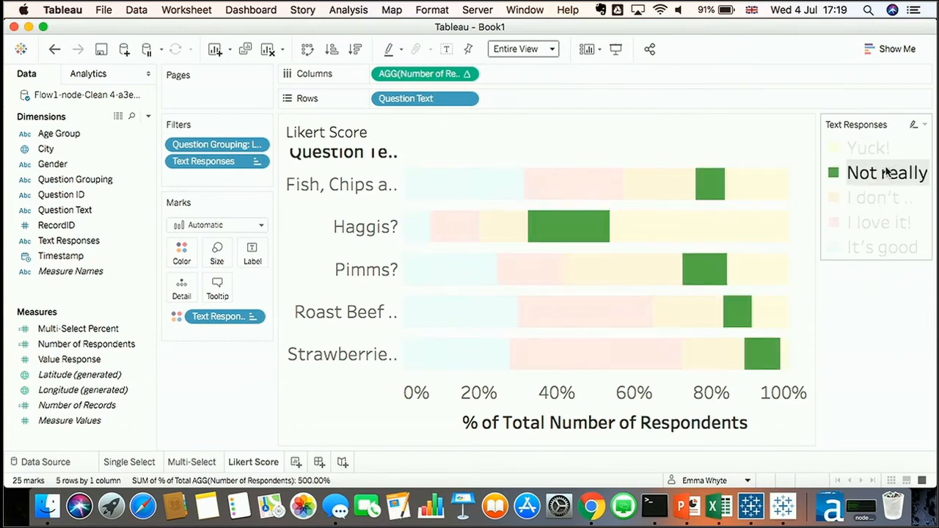
left_click_drag(877, 224, 878, 256)
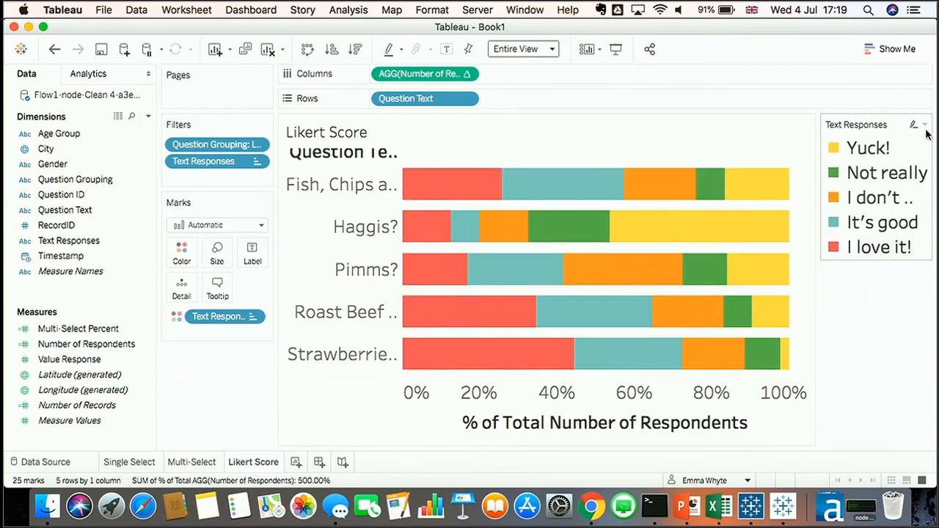
Assign the Blue color palette to the Text Responses
left_click(924, 125)
left_click(858, 137)
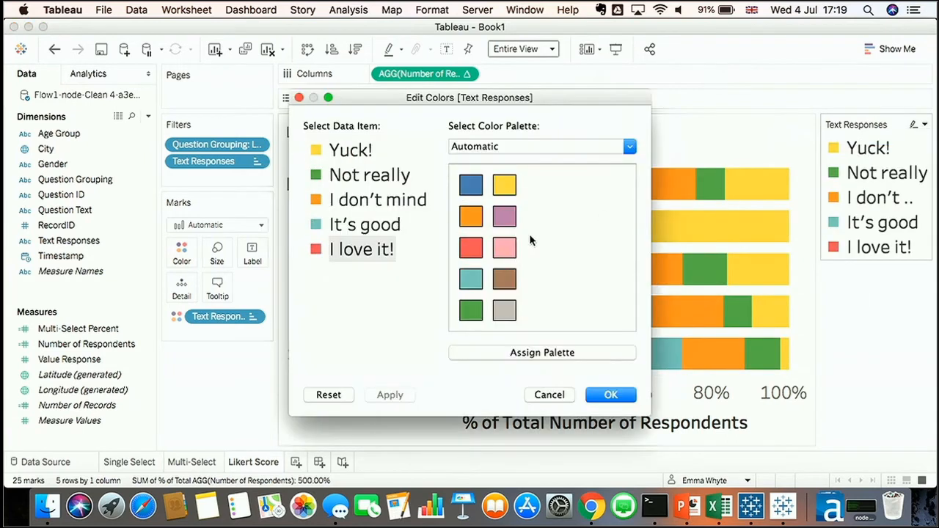
left_click(518, 147)
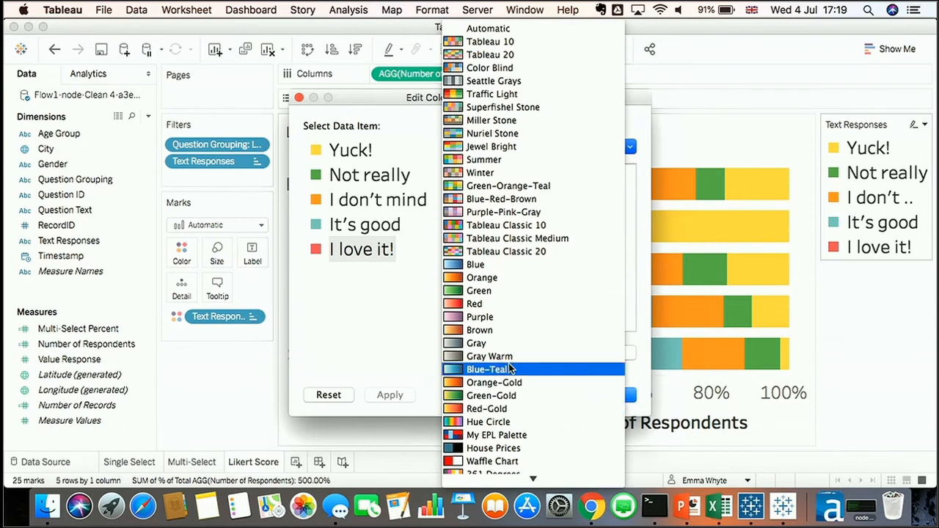
scroll(511, 369, "down", 1)
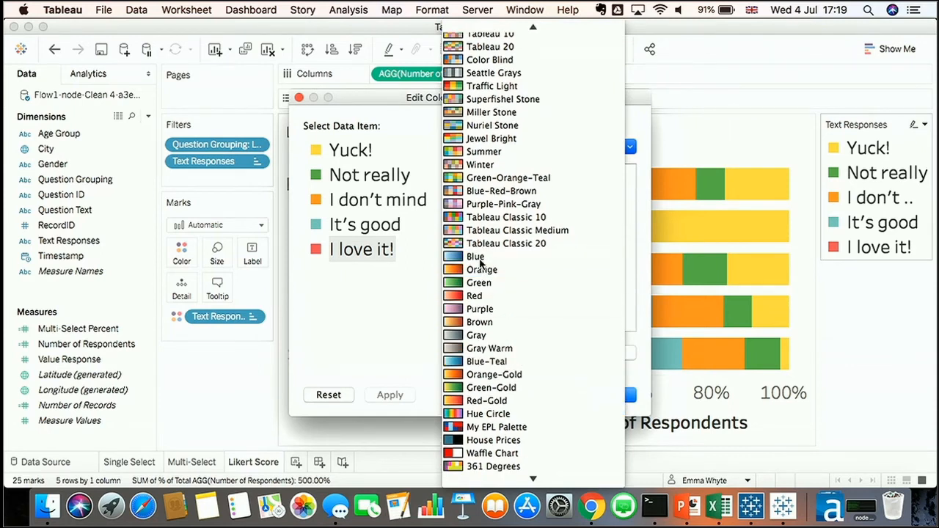
left_click(480, 262)
left_click(523, 355)
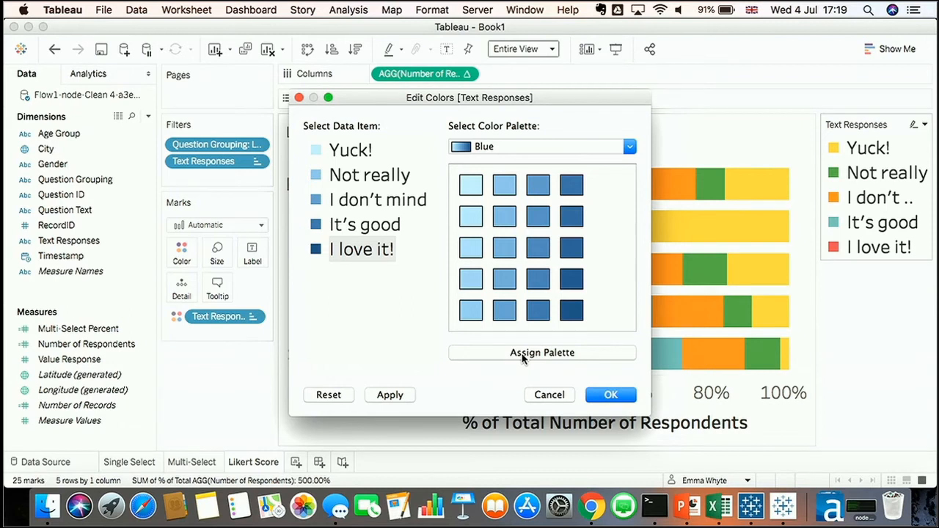
left_click(607, 395)
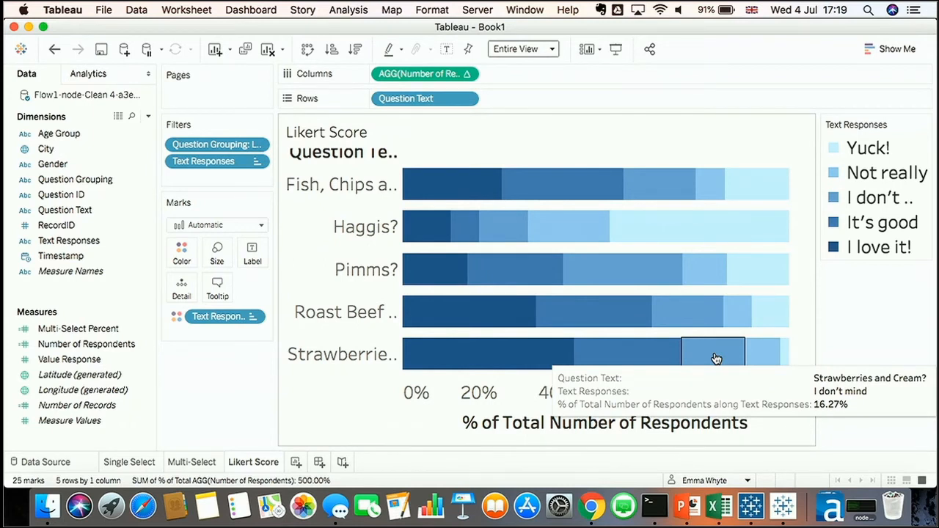
Reverse the legend order so I love it! comes first and Yuck! last
left_click(872, 149)
left_click_drag(873, 259, 873, 257)
left_click_drag(870, 149, 858, 218)
left_click(872, 149)
left_click_drag(871, 149, 869, 184)
left_click(860, 317)
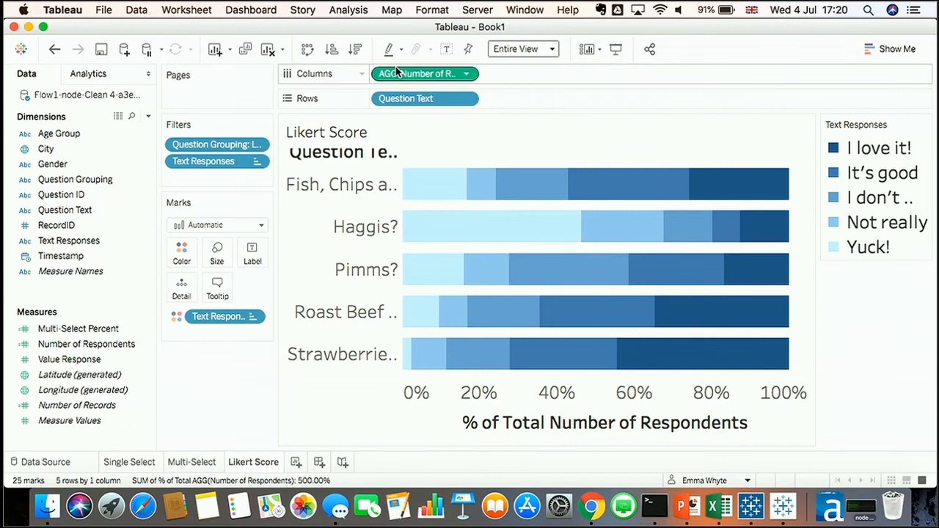
Label the bars with the percent of total, formatted as Percentage with 0 decimal places
left_click_drag(395, 71, 256, 250)
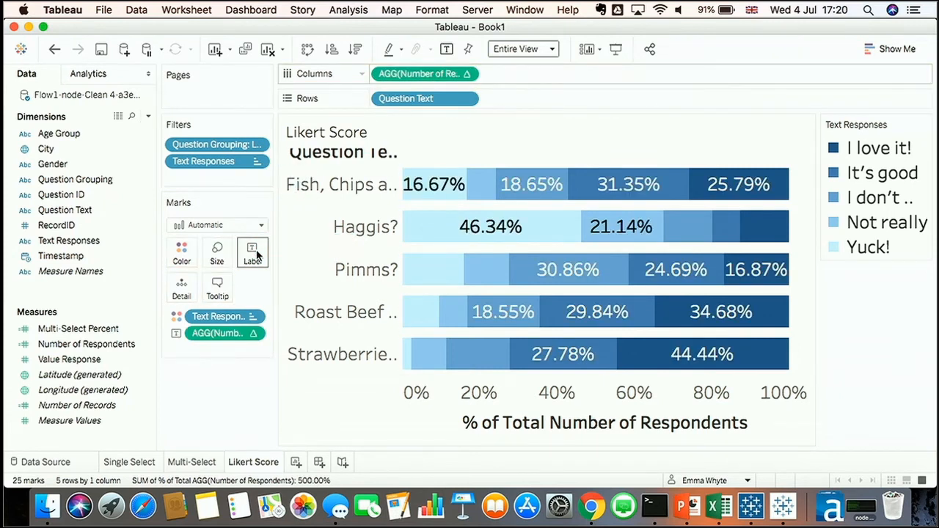
right_click(219, 334)
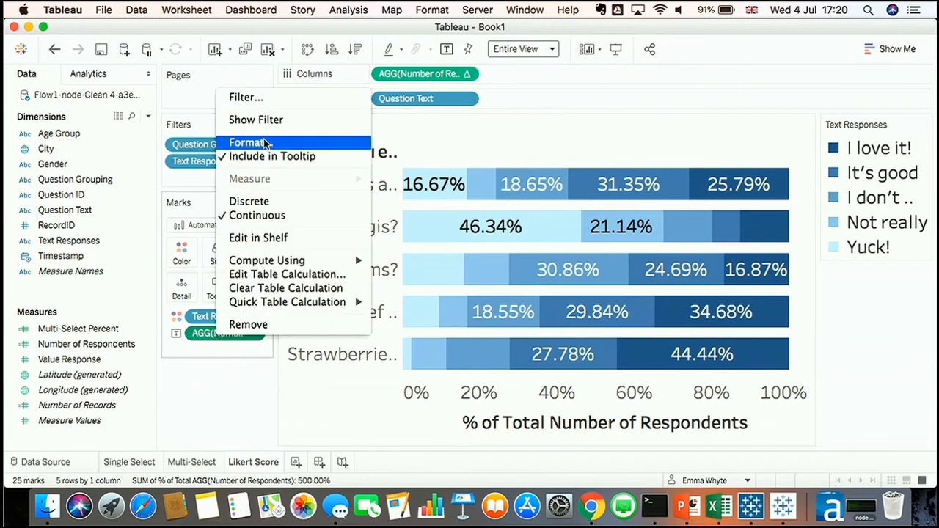
left_click(267, 143)
left_click(113, 215)
left_click(108, 320)
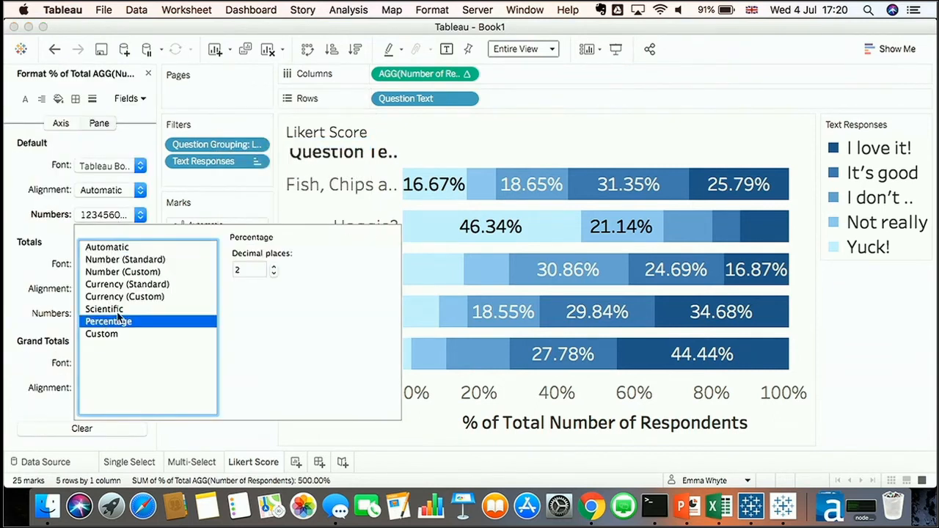
left_click(273, 273)
left_click(273, 273)
left_click(887, 263)
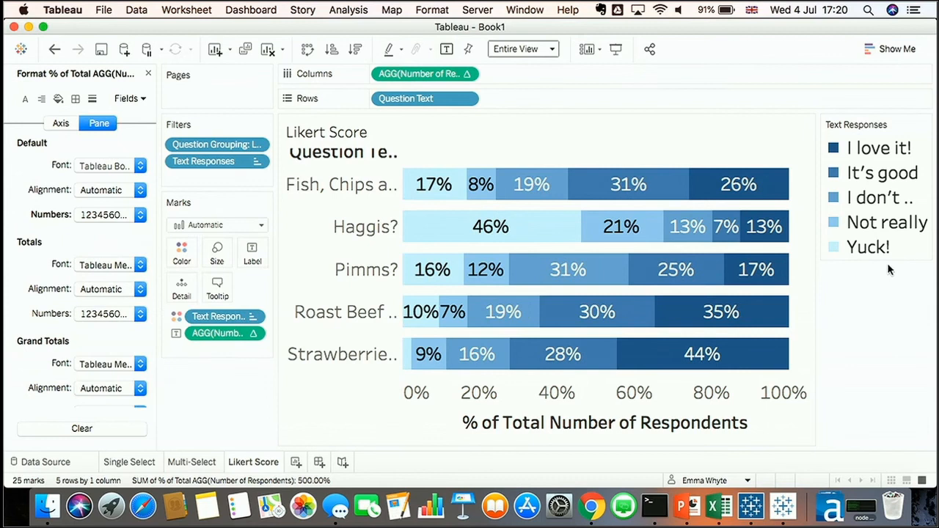
Hide the header of the % of Total Number of Respondents axis
right_click(538, 401)
left_click(559, 370)
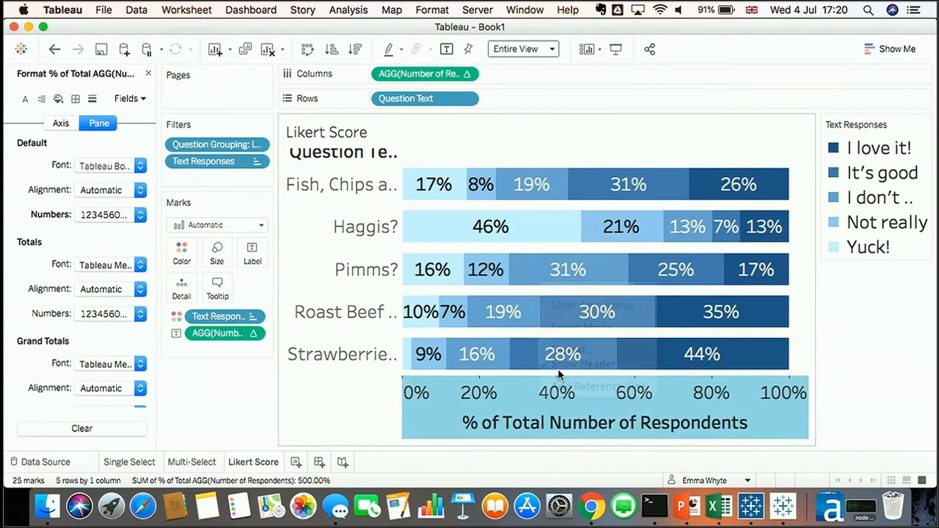
right_click(554, 396)
left_click(570, 358)
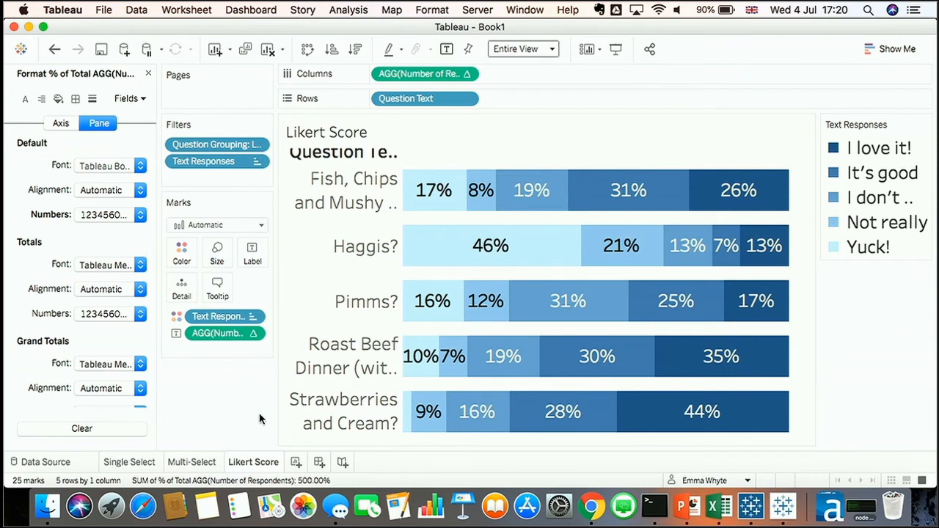
Duplicate the Likert Score sheet and close the formatting pane
right_click(263, 460)
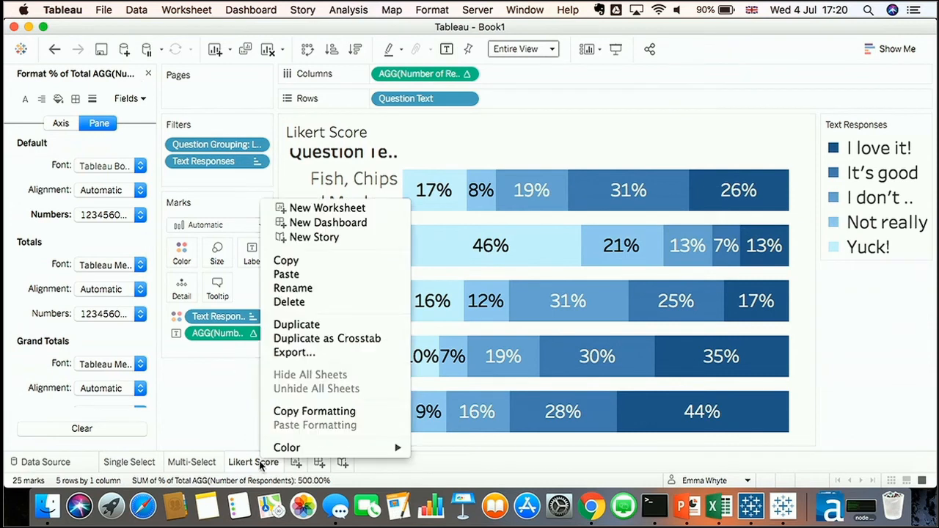
left_click(330, 324)
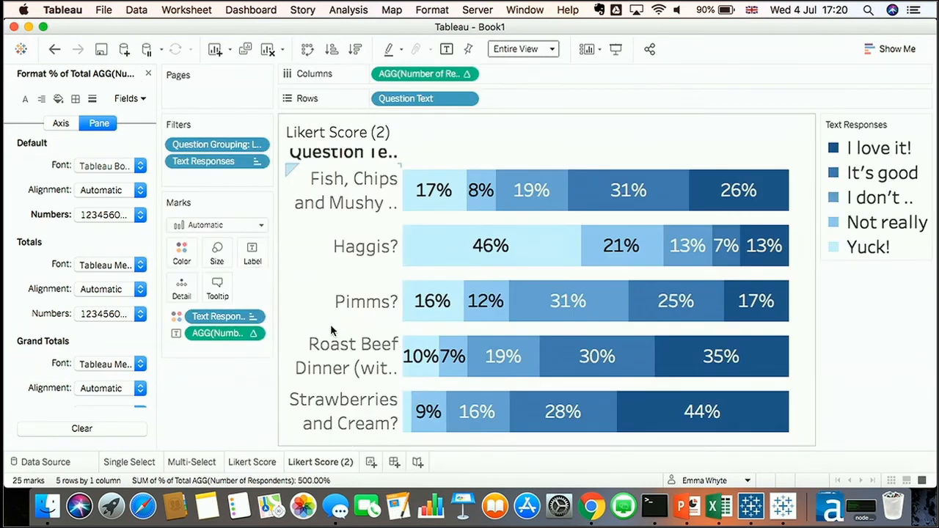
left_click(148, 74)
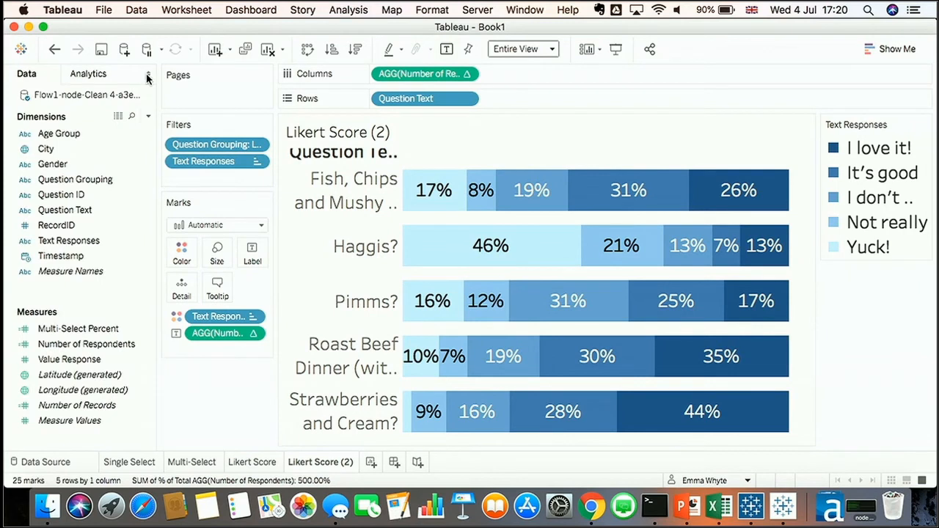
Add Value Response to Columns and change its aggregation to Average
left_click(74, 359)
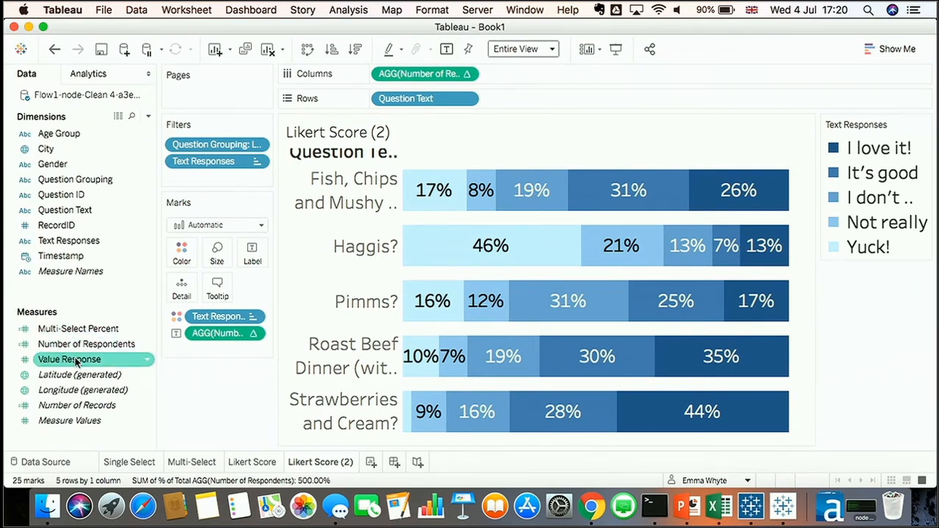
left_click_drag(76, 362, 551, 72)
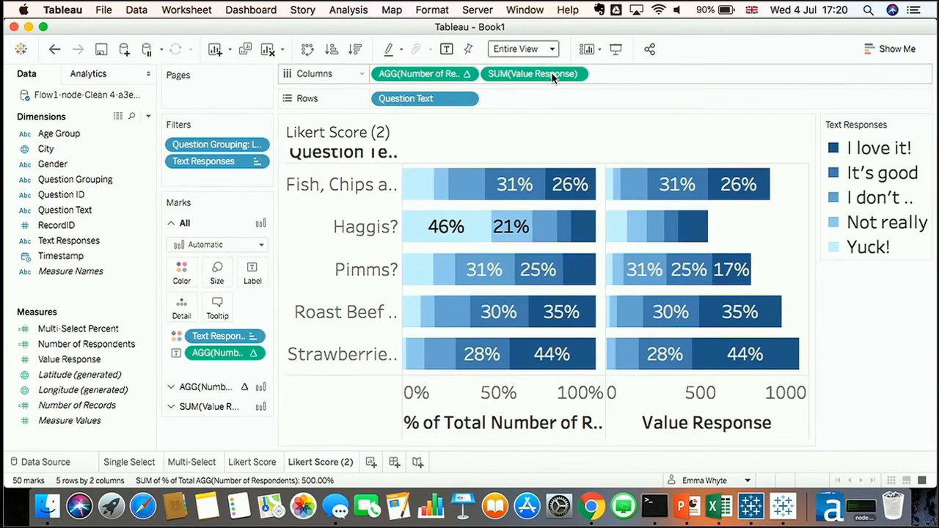
left_click(576, 74)
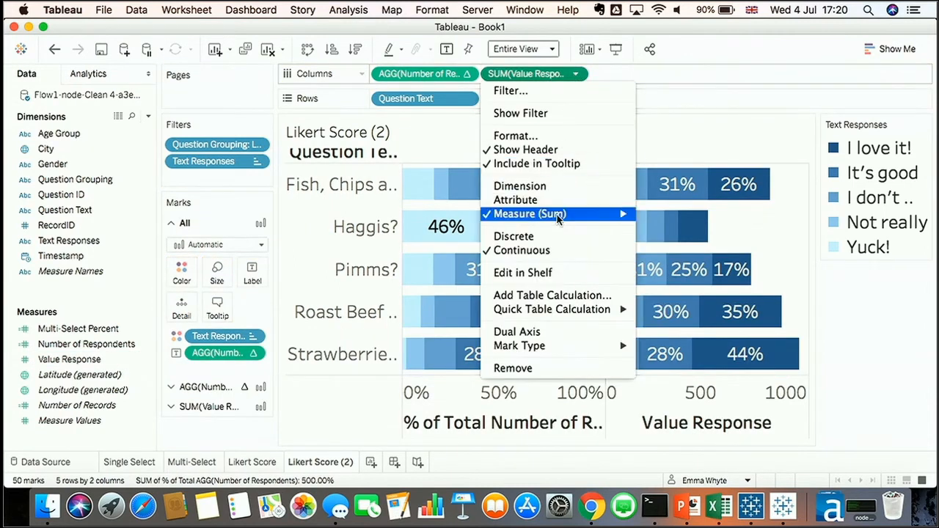
mouse_move(591, 215)
left_click(670, 232)
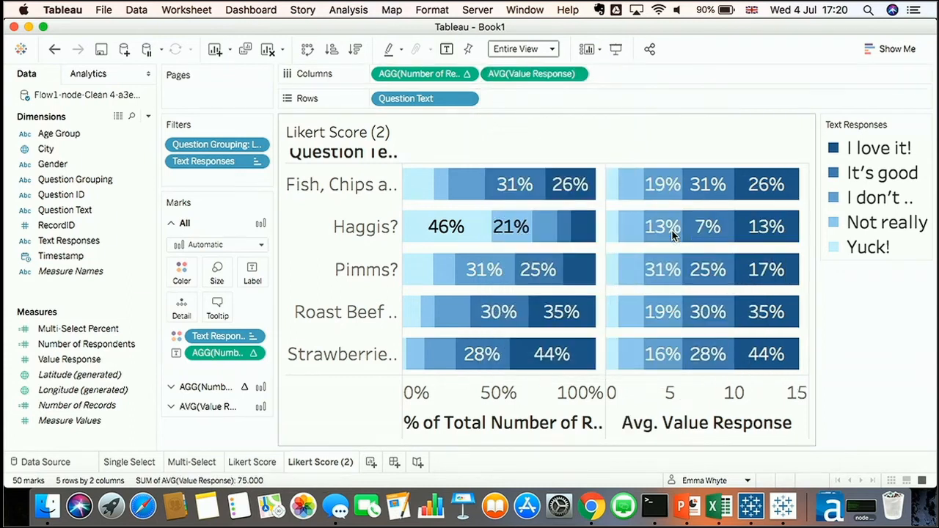
Remove the Text Responses color and the percent label from the Avg Value Response marks
left_click(226, 406)
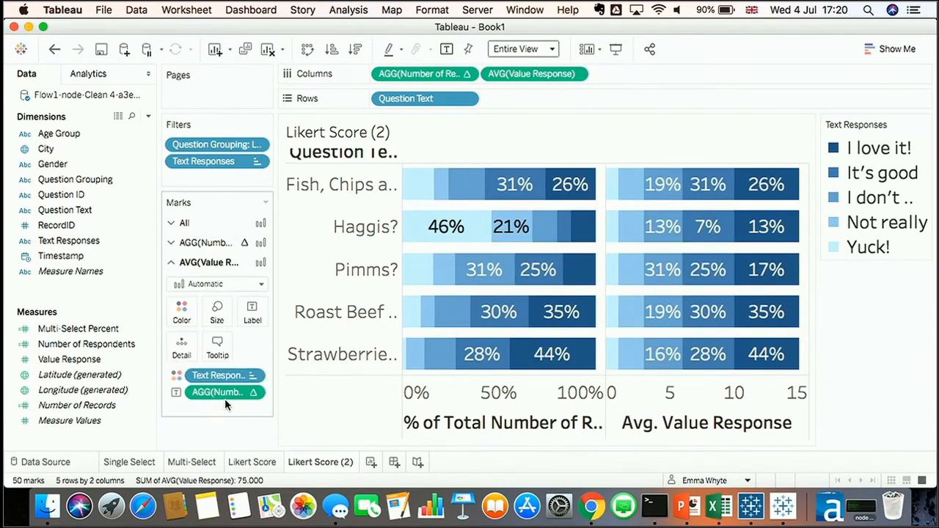
left_click_drag(220, 375, 129, 302)
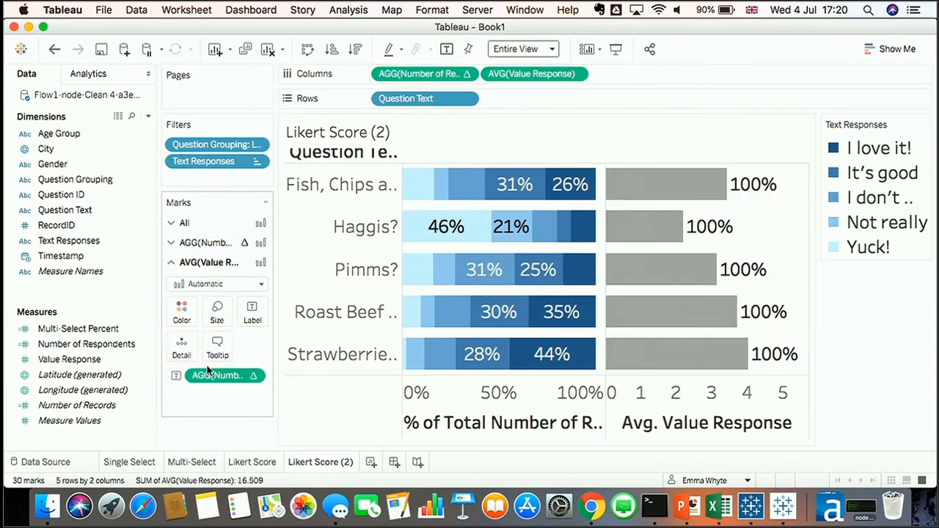
left_click_drag(220, 374, 100, 290)
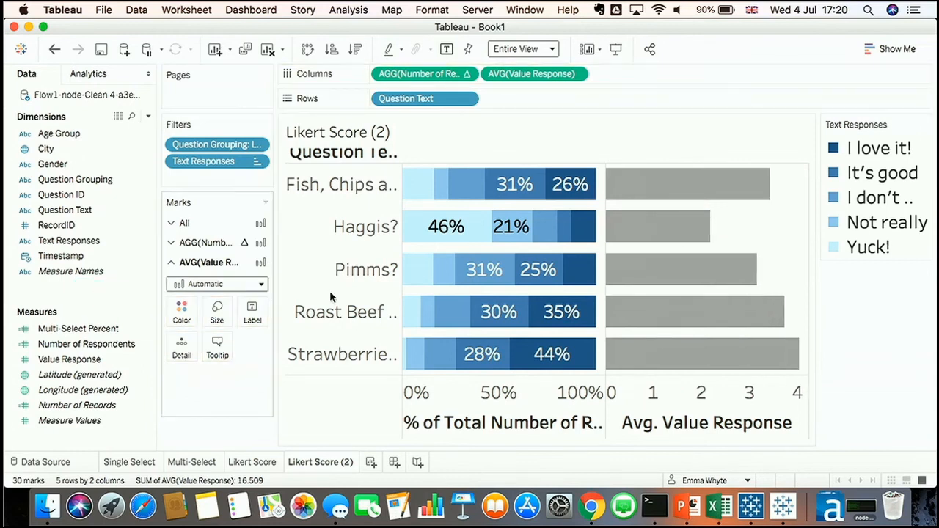
Combine Avg Value Response with the percent bars on a dual axis
mouse_move(721, 367)
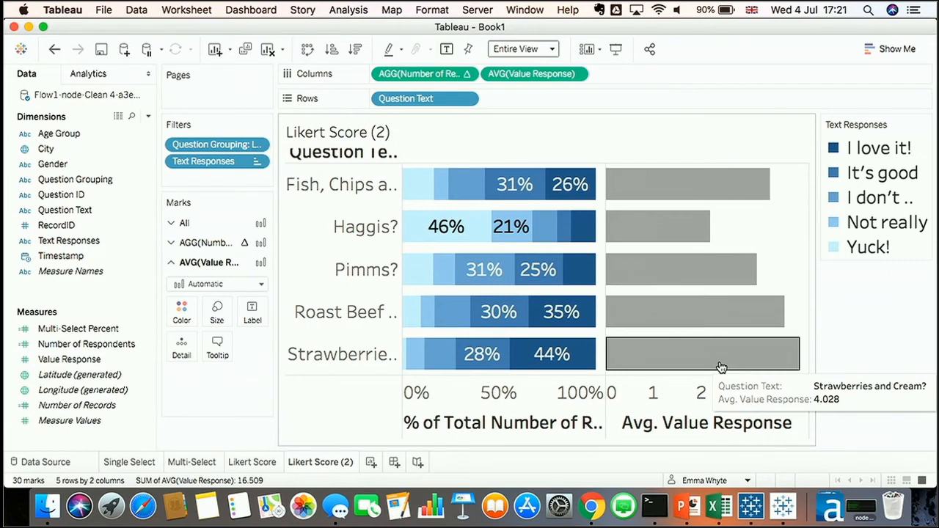
mouse_move(683, 233)
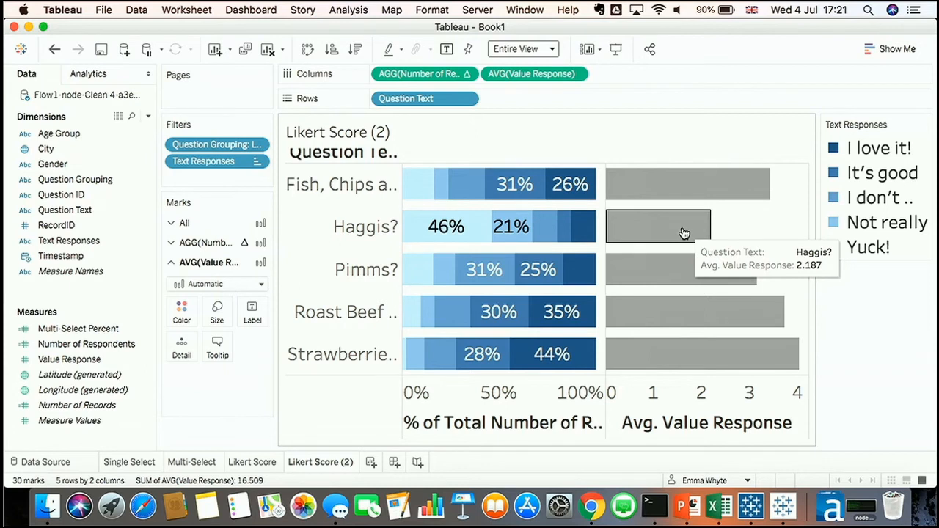
right_click(537, 76)
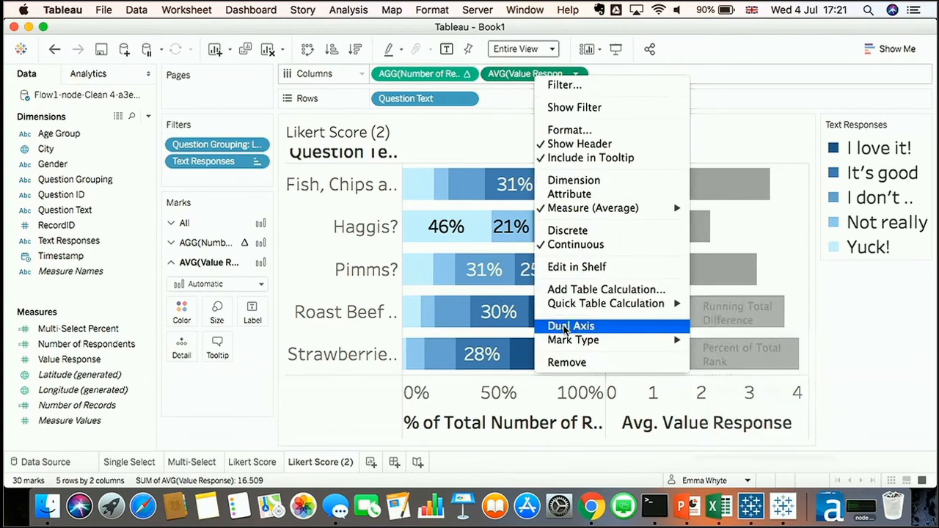
left_click(566, 326)
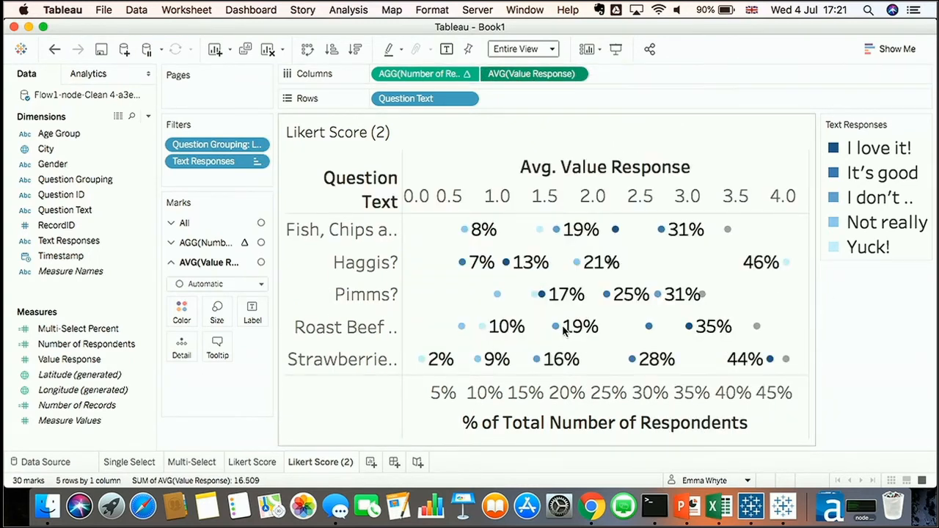
Set the % of Total Number of Respondents marks type to Bar
left_click(206, 242)
left_click(206, 264)
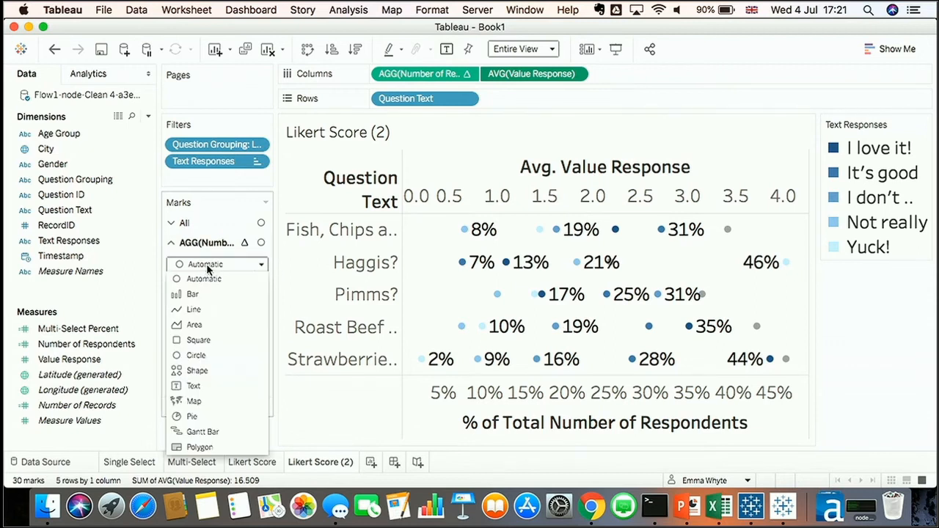
left_click(204, 294)
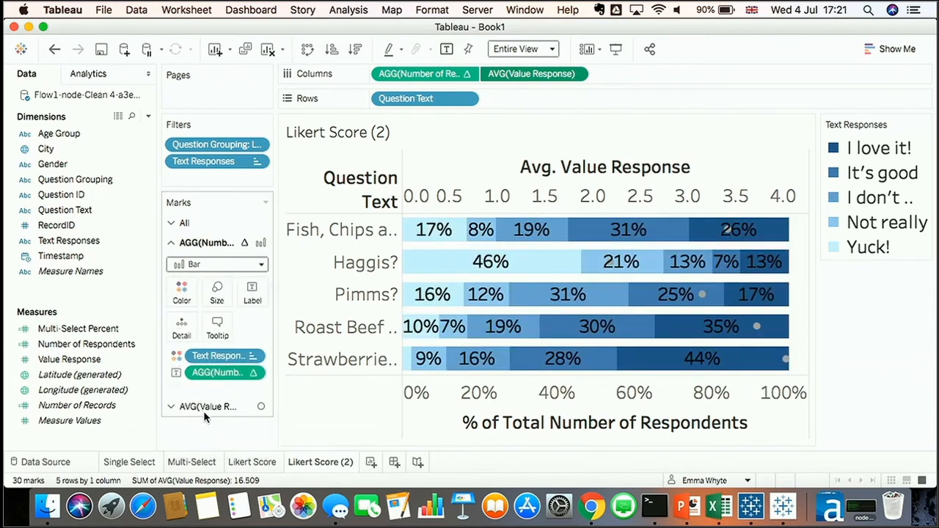
Enlarge the size of the Avg Value Response circle marks
left_click(204, 406)
left_click(215, 312)
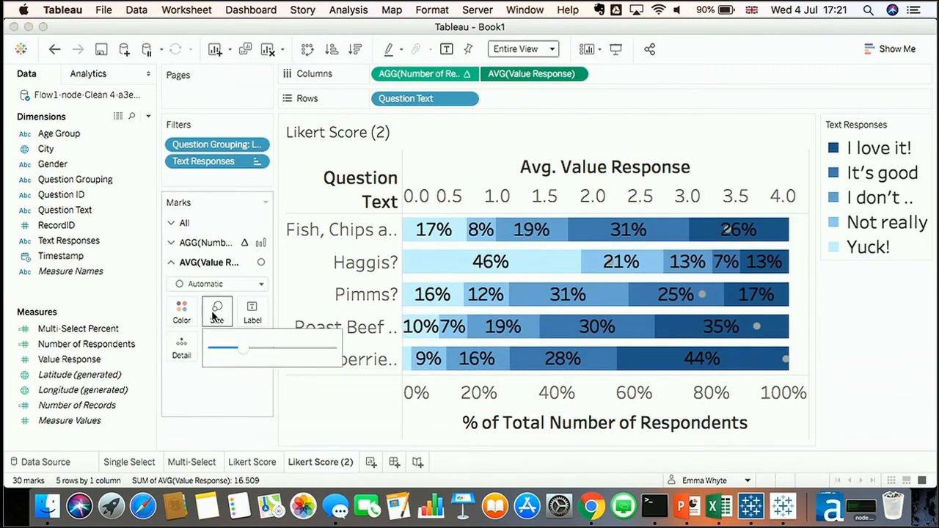
left_click(309, 350)
left_click_drag(309, 350, 292, 352)
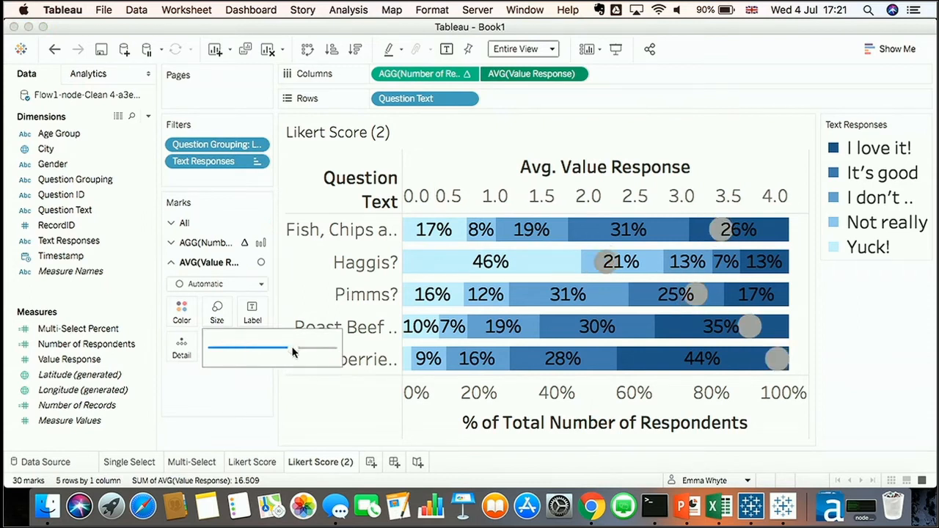
left_click(900, 289)
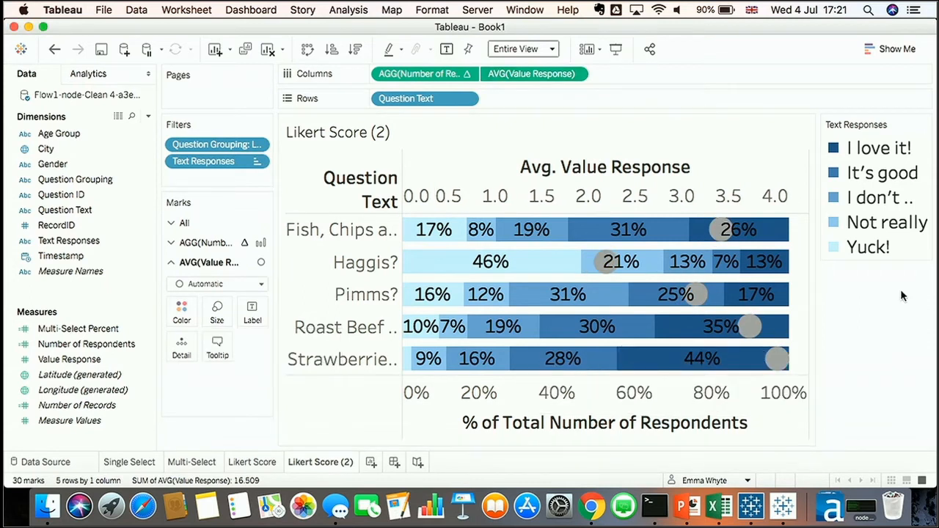
Fix the Avg Value Response axis range to start at 1 and end at 5
right_click(530, 199)
left_click(538, 203)
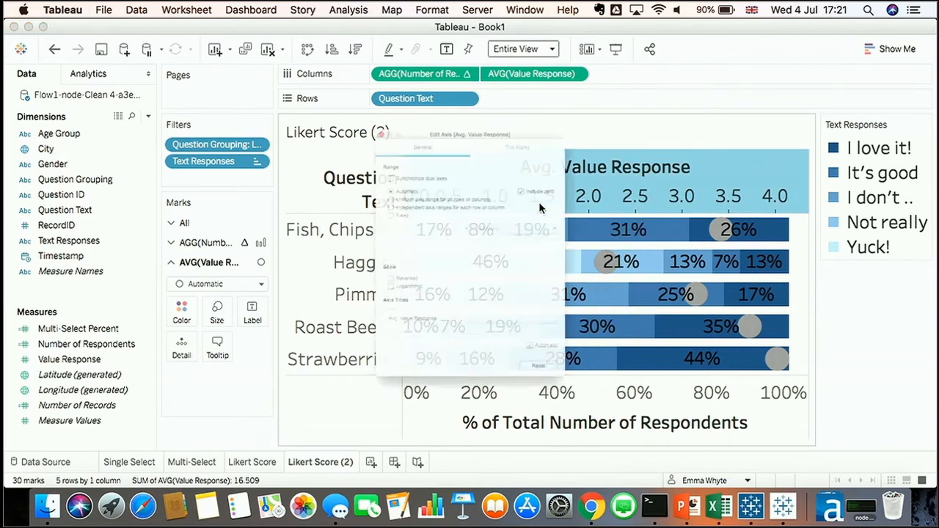
left_click(345, 188)
left_click(340, 236)
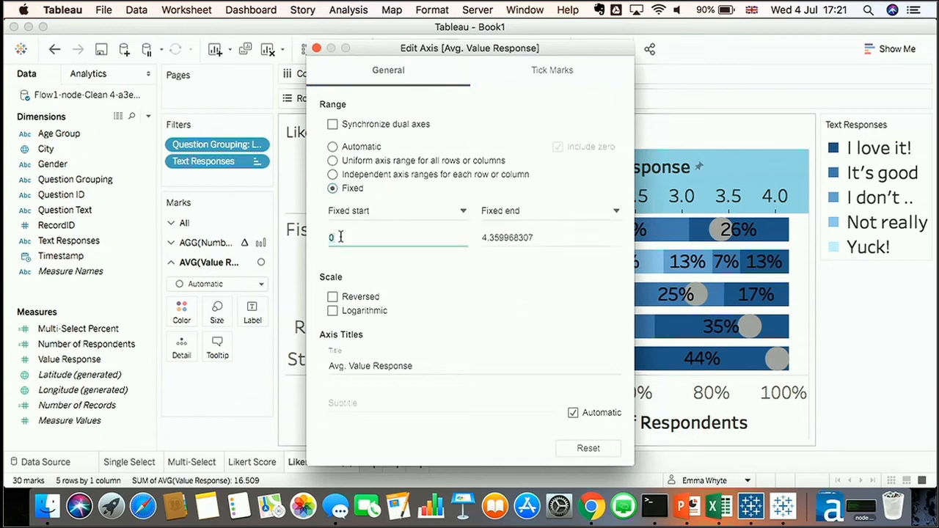
type("1")
key("Tab")
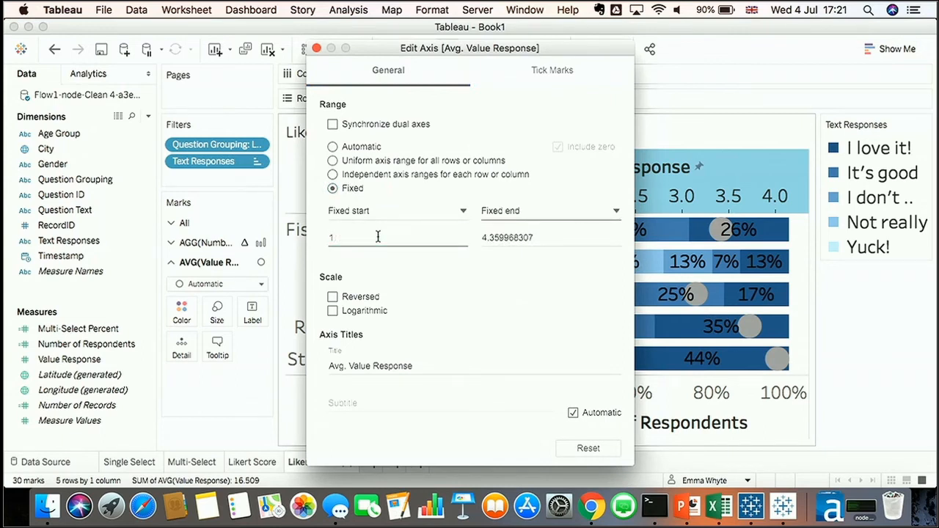
left_click(528, 236)
double_click(528, 236)
type("5")
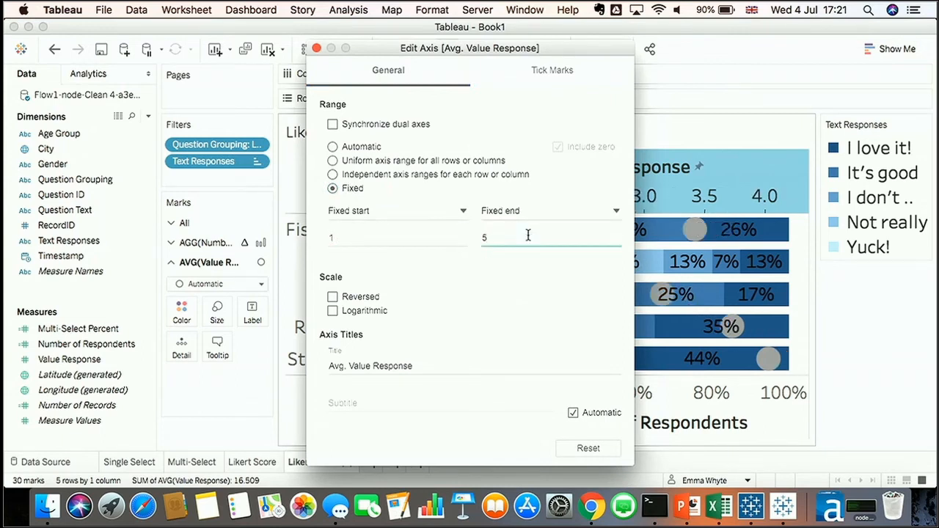
left_click(316, 49)
Fix the % of Total Number of Respondents axis range with a fixed end of 1
right_click(503, 413)
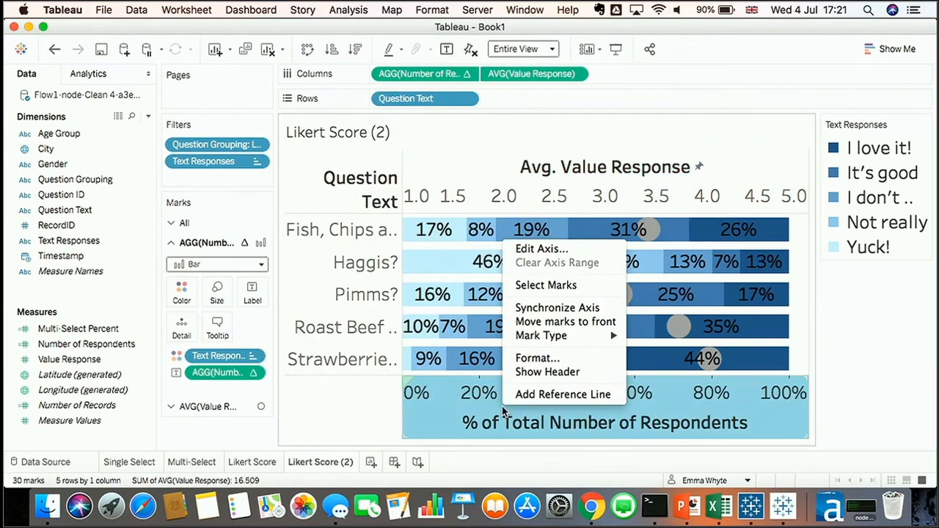
left_click(526, 248)
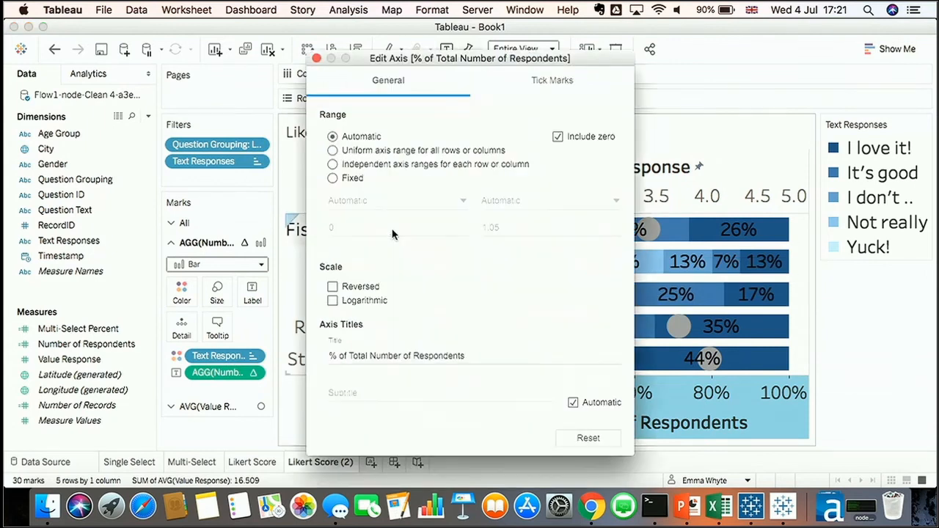
left_click(332, 178)
double_click(523, 225)
type("1")
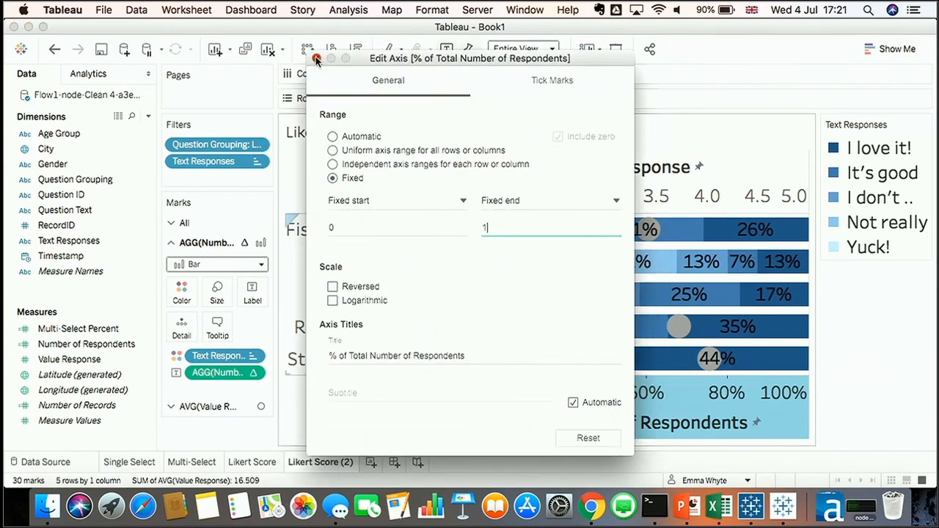
left_click(316, 59)
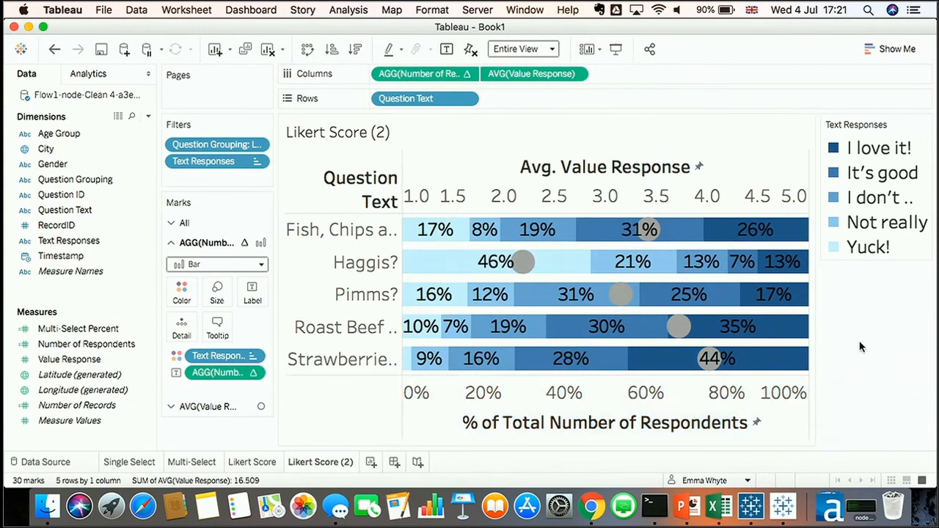
Hide the header of the Avg Value Response axis
right_click(649, 207)
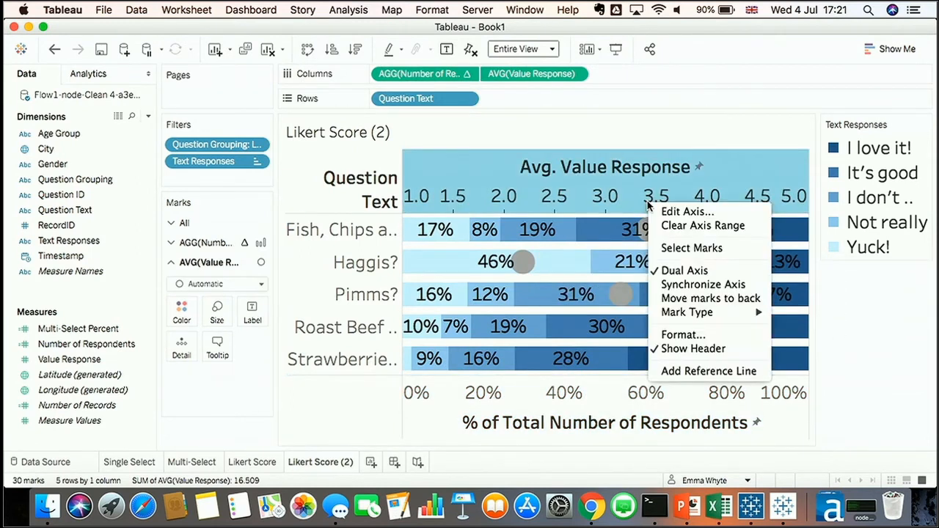
left_click(689, 348)
Remove the percent labels from the stacked bars
left_click(217, 243)
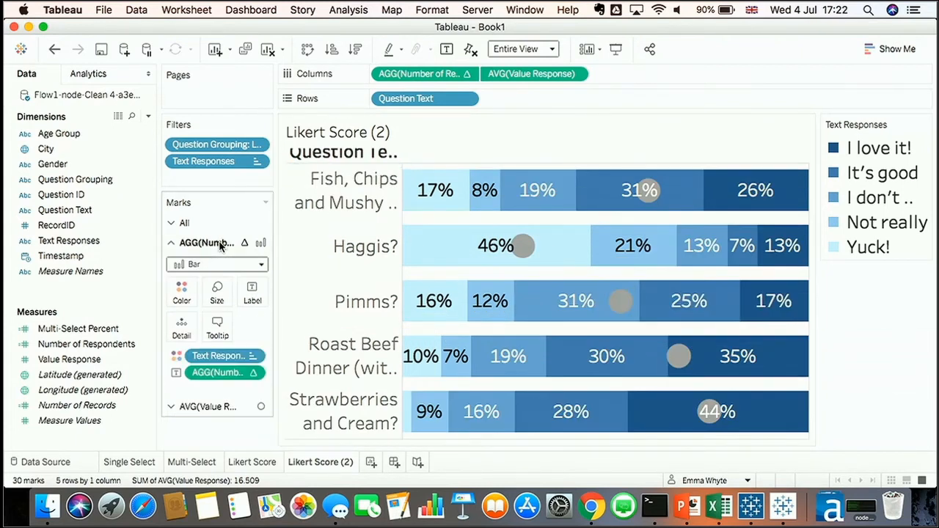
left_click_drag(232, 374, 94, 296)
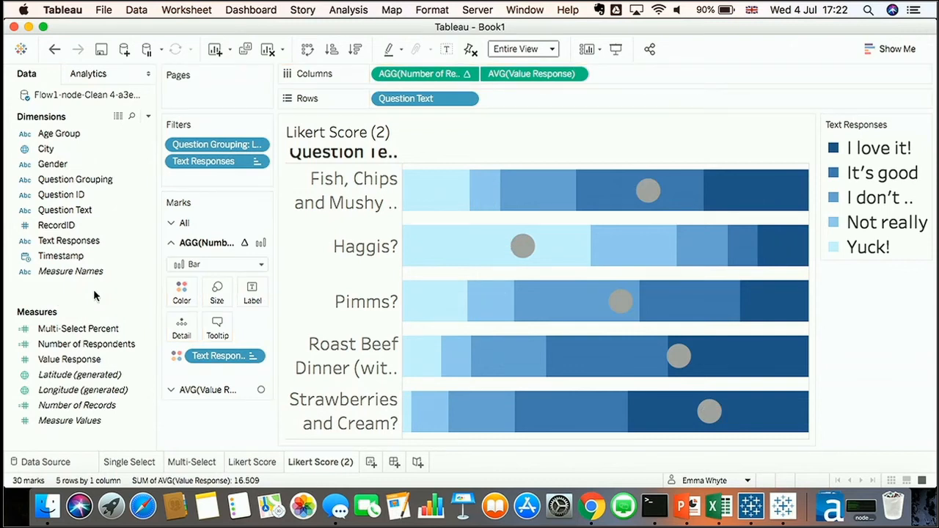
Show mark labels on the Avg Value Response circles, aligned Middle Center
left_click(206, 397)
left_click(252, 314)
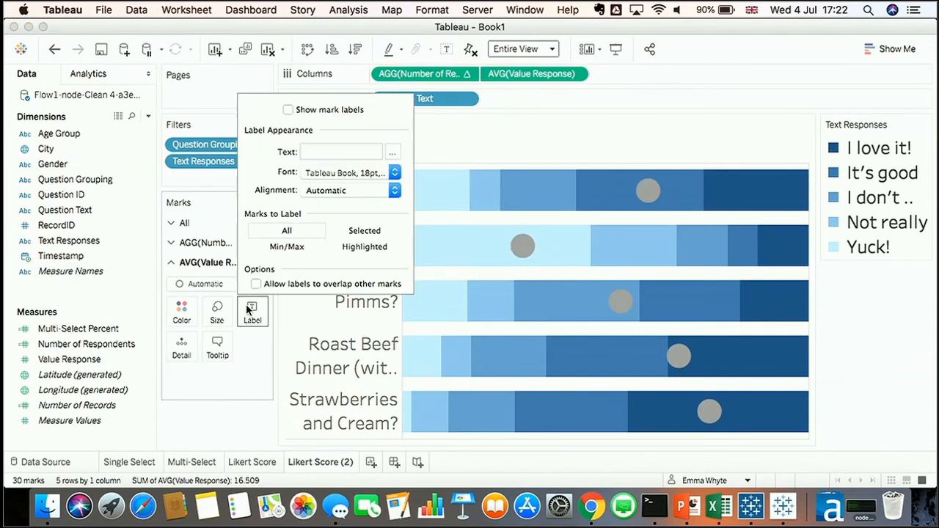
left_click(317, 114)
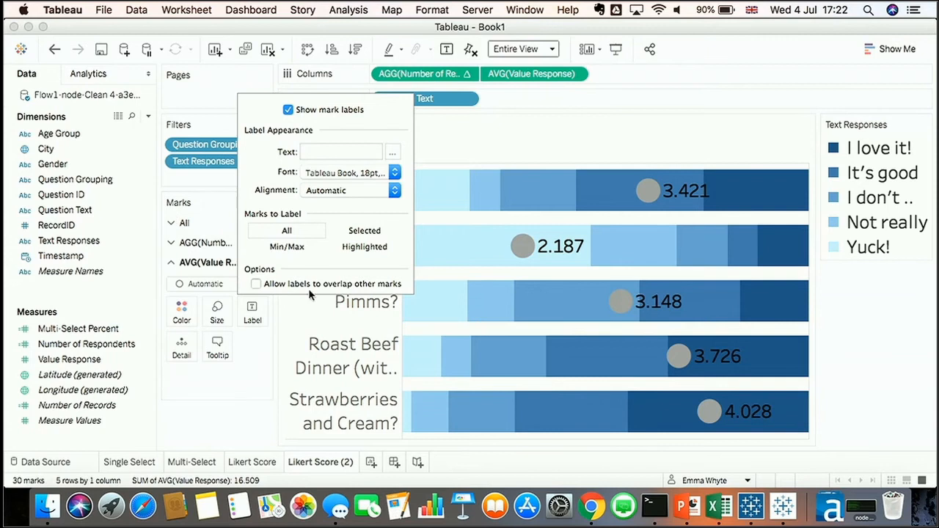
left_click(320, 192)
left_click(341, 258)
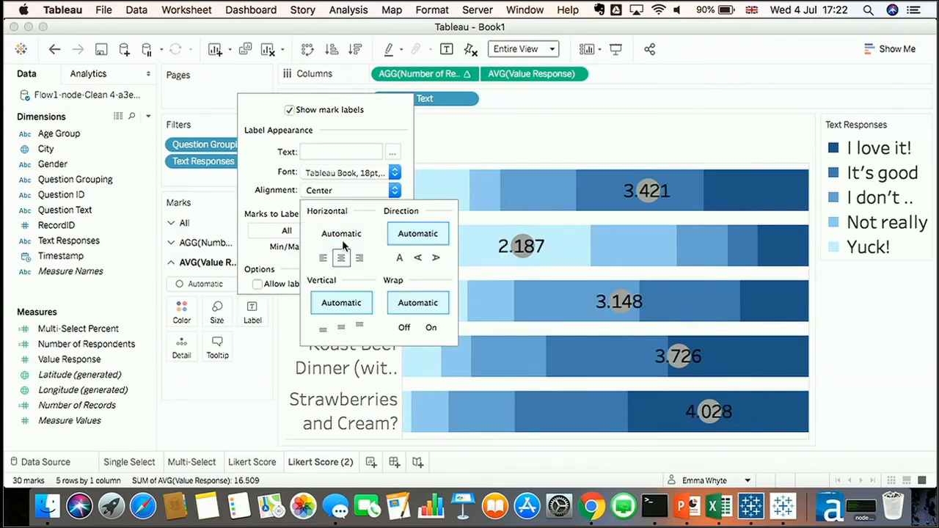
left_click(342, 173)
left_click(288, 180)
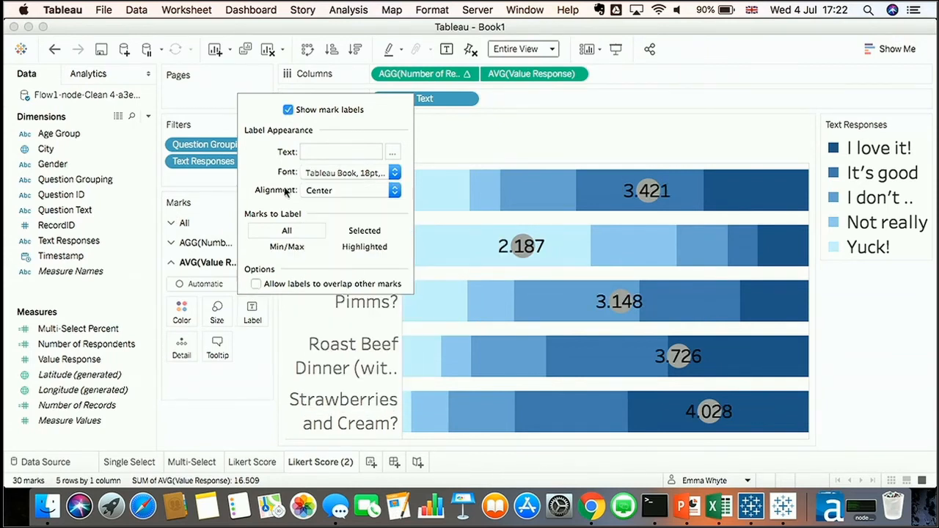
left_click(338, 190)
left_click(341, 327)
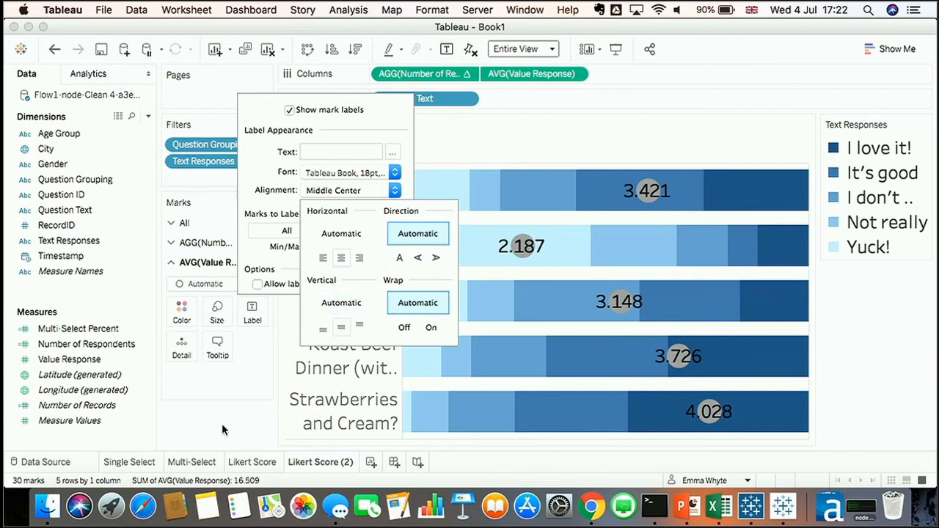
Format the Avg Value Response label numbers as Number (Custom) with one decimal place
left_click(220, 426)
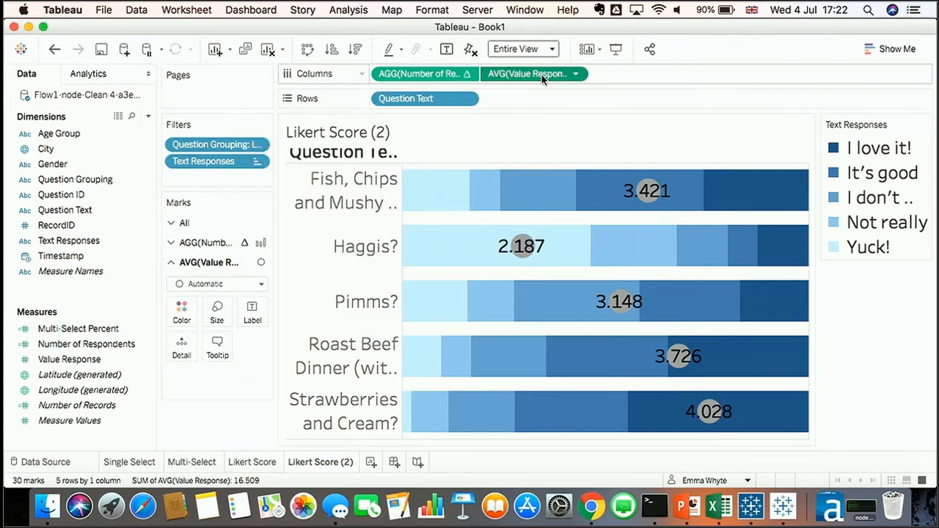
left_click(575, 74)
left_click(578, 131)
left_click(118, 215)
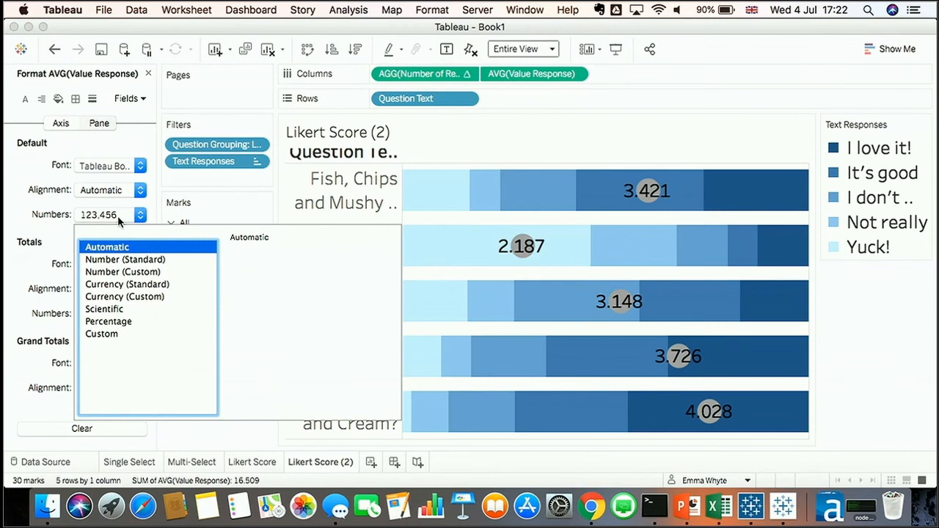
left_click(125, 273)
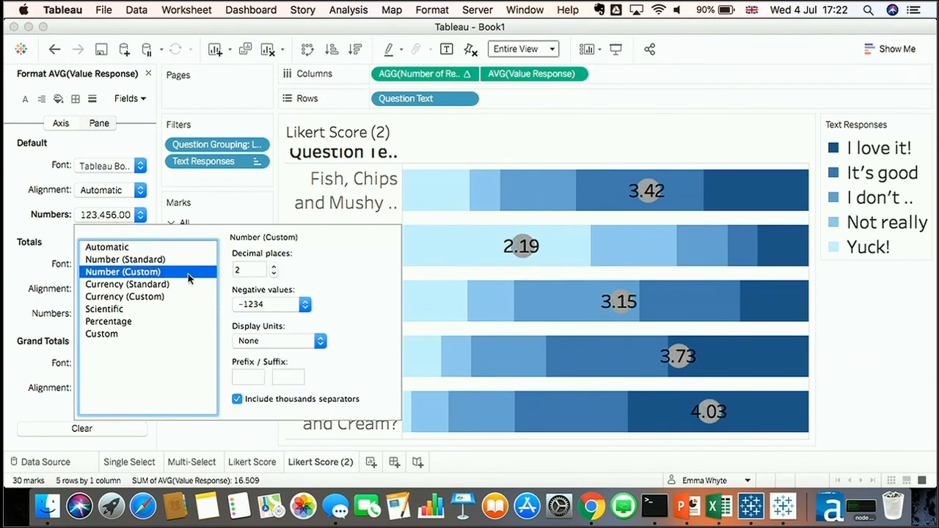
left_click(273, 273)
left_click(868, 320)
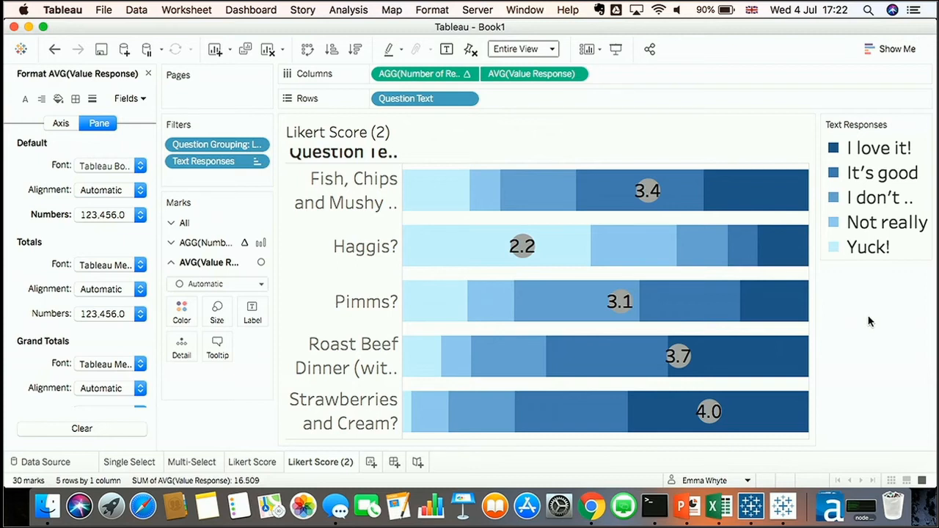
Start a new worksheet and filter Question Text to only "Who's your favourite European Tableau Zen Master?"
left_click(370, 462)
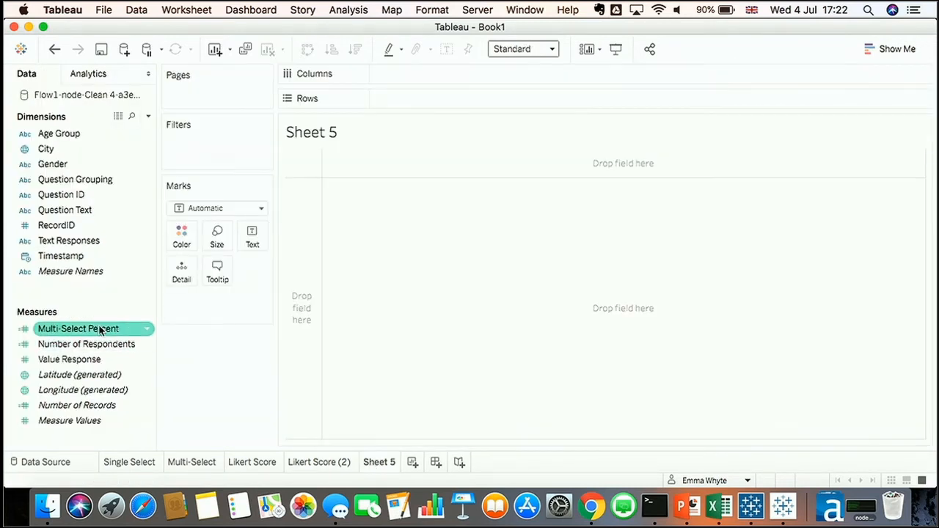
left_click_drag(101, 347, 82, 289)
left_click_drag(72, 210, 205, 165)
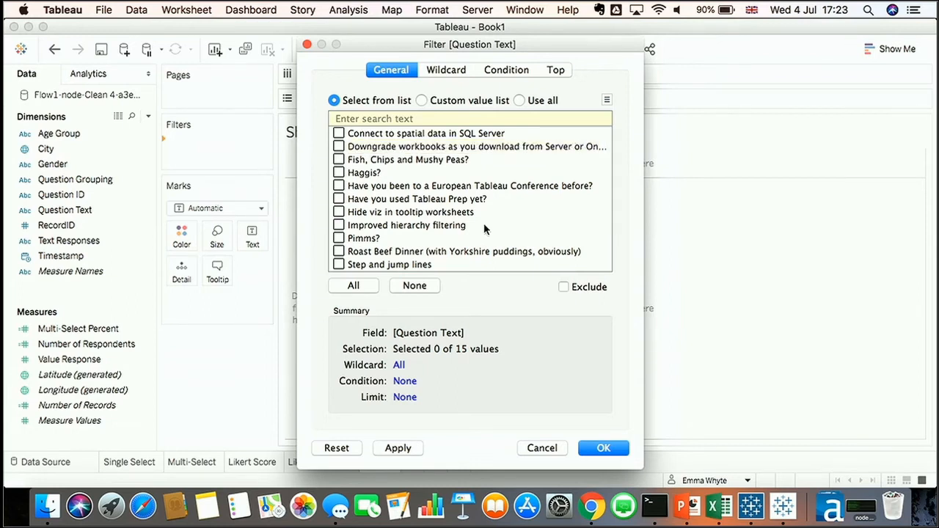
scroll(485, 230, "down", 3)
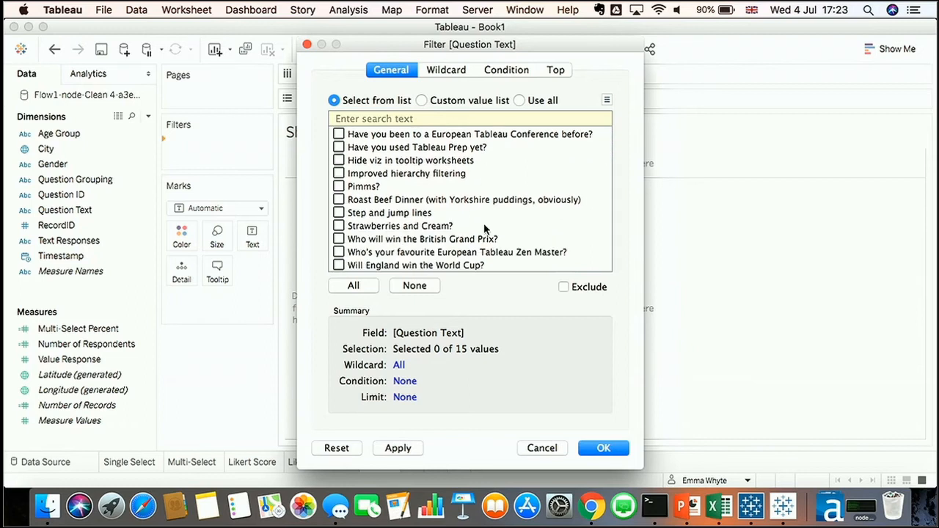
left_click(338, 252)
left_click(606, 452)
Put Text Responses on Rows and set the view to Entire View
left_click(62, 211)
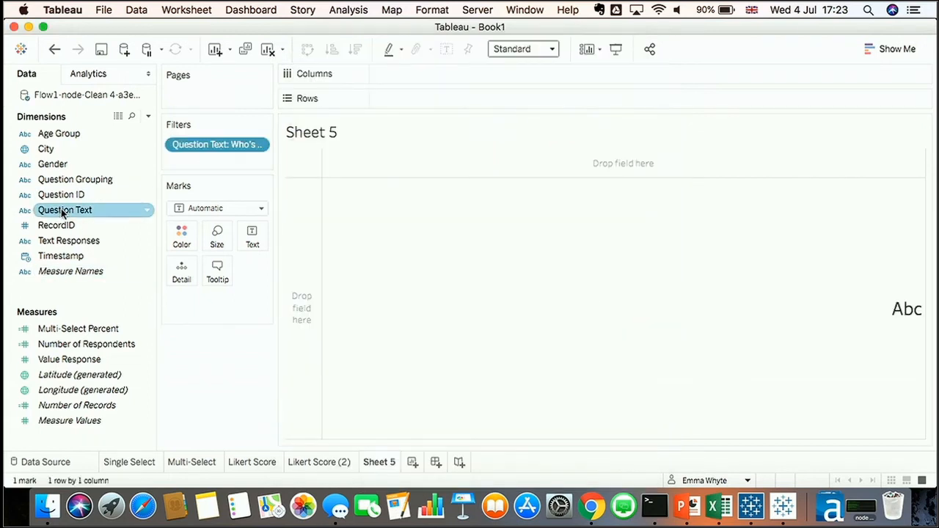
left_click_drag(64, 241, 436, 102)
left_click(525, 50)
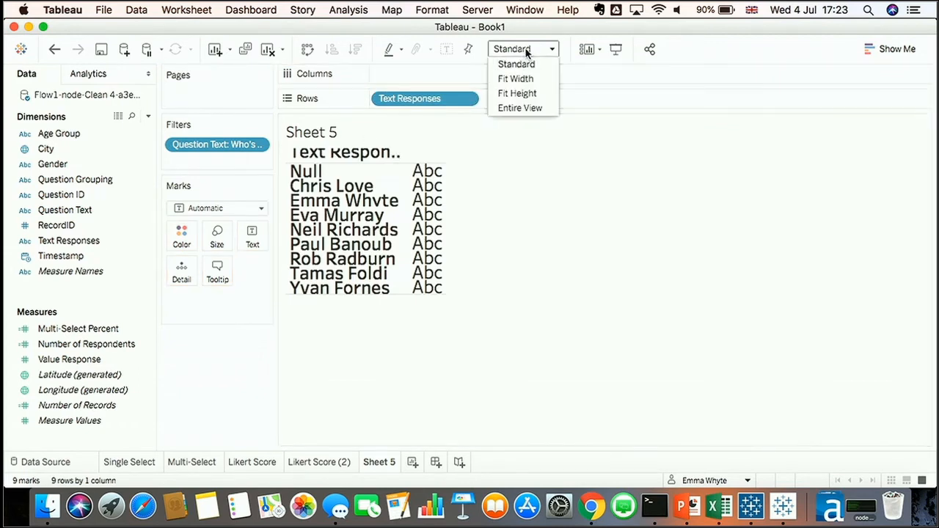
left_click(516, 119)
left_click(511, 50)
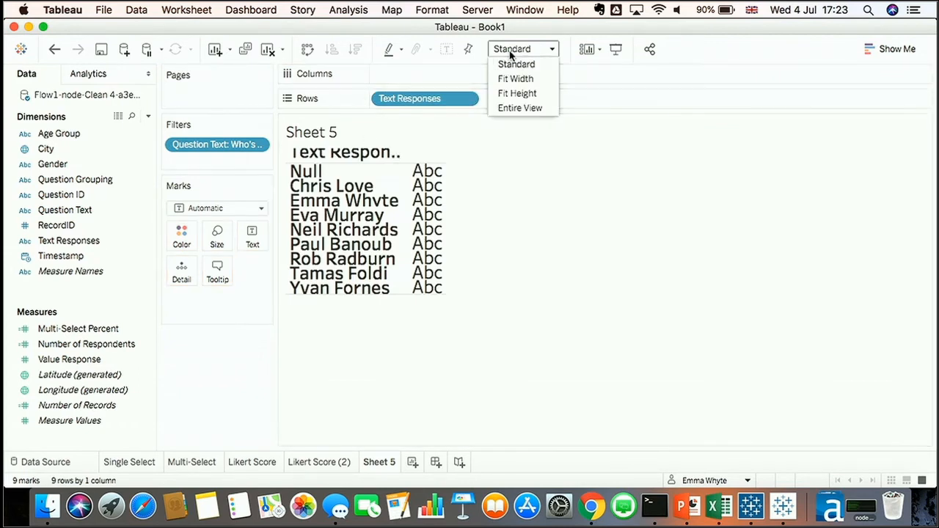
left_click(506, 106)
Exclude the Null response and add Number of Respondents as bars sorted in descending order
right_click(321, 179)
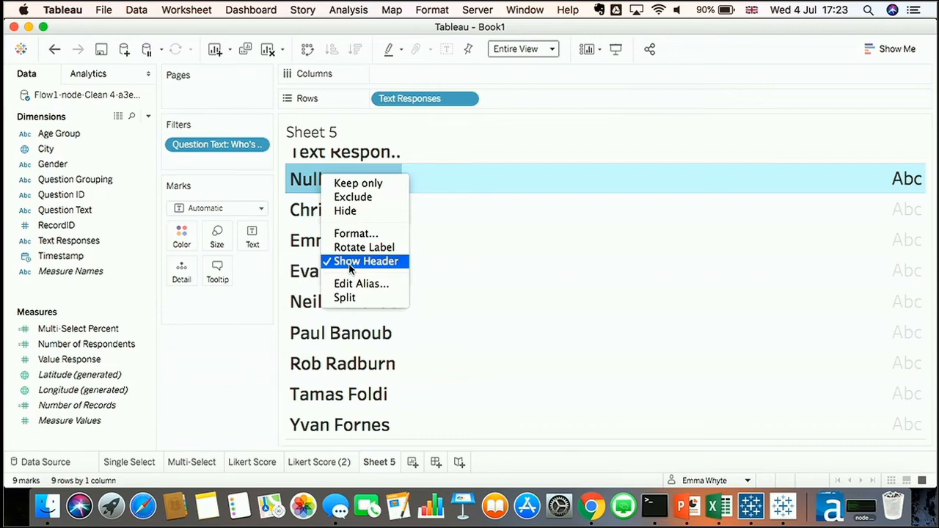
left_click(356, 196)
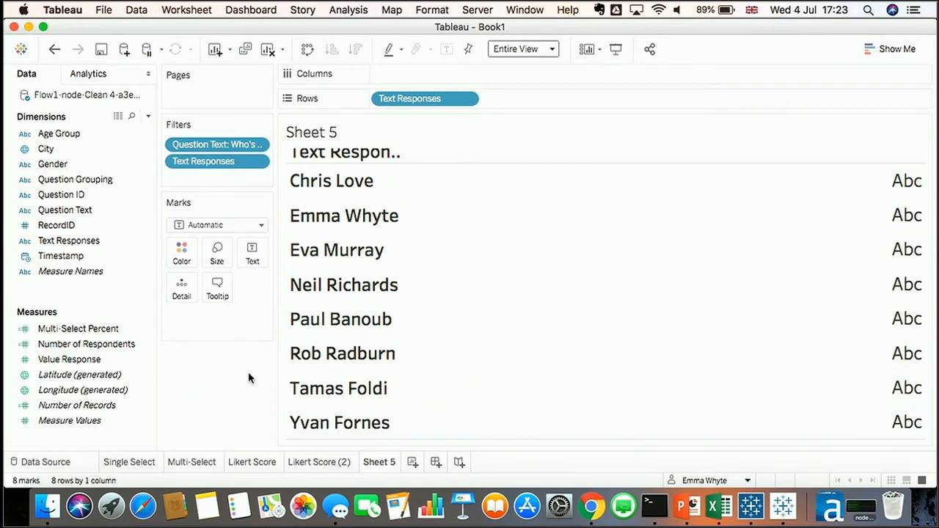
left_click_drag(122, 345, 461, 77)
left_click(356, 49)
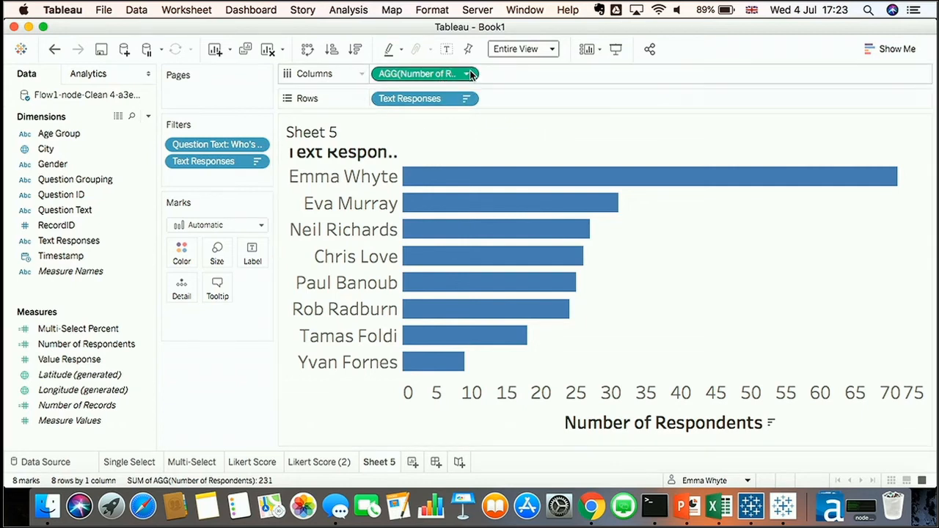
Label the bars with Number of Respondents shown as a Percent of Total quick table calculation
left_click_drag(435, 84, 251, 256)
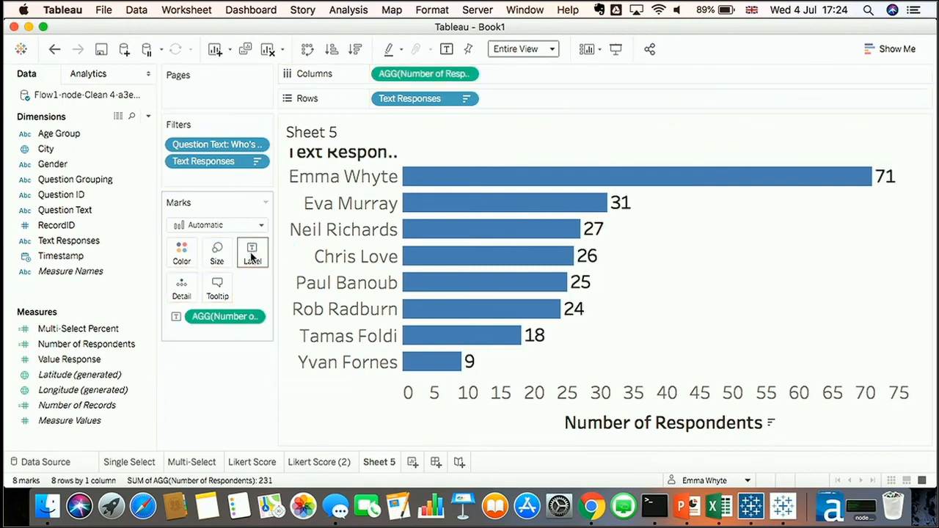
left_click(249, 316)
mouse_move(315, 278)
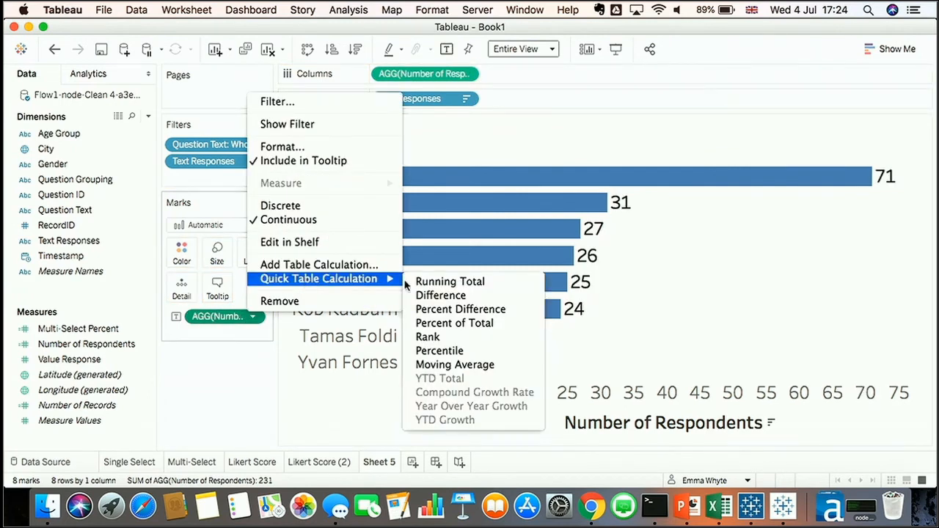
left_click(478, 327)
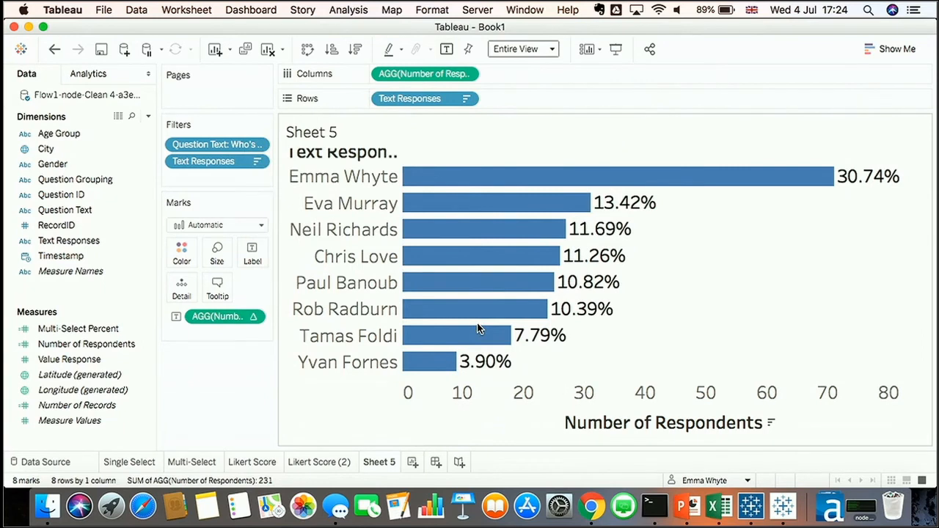
Format the percent labels as Percentage with zero decimal places
left_click(252, 316)
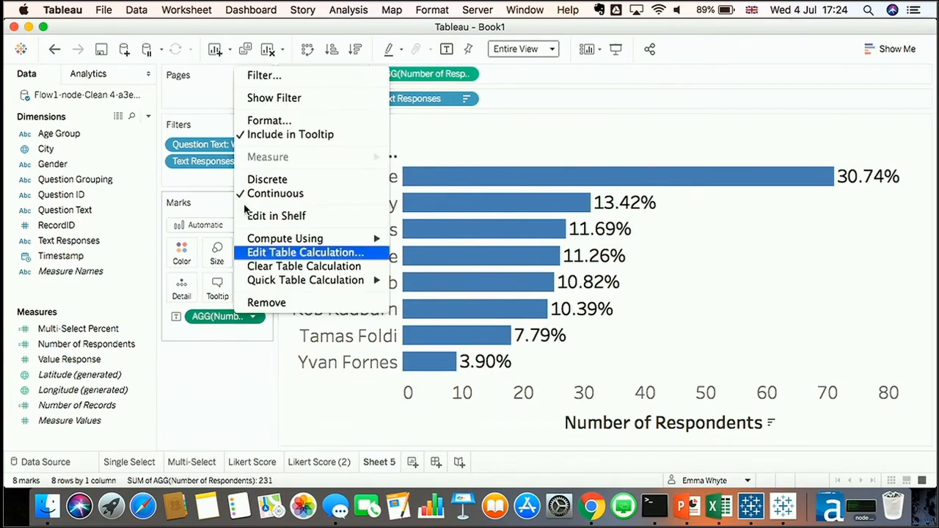
left_click(271, 119)
left_click(105, 214)
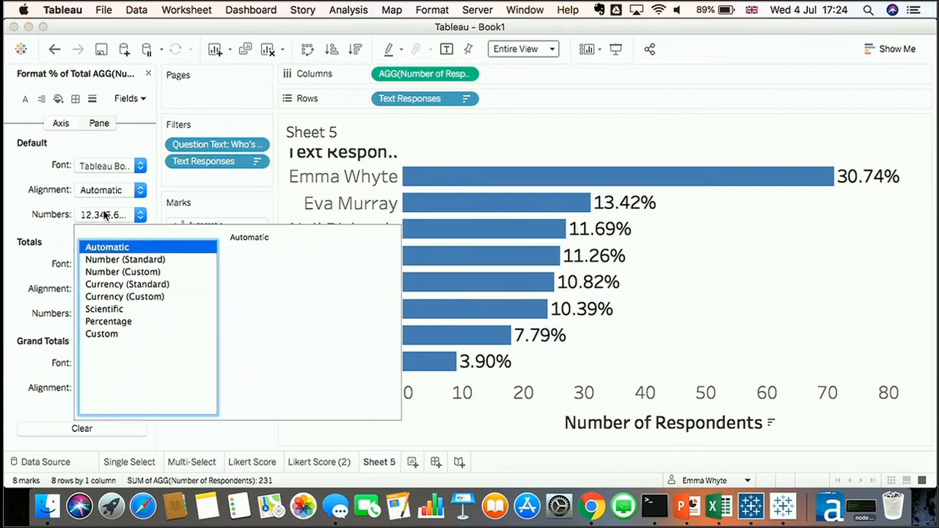
left_click(110, 273)
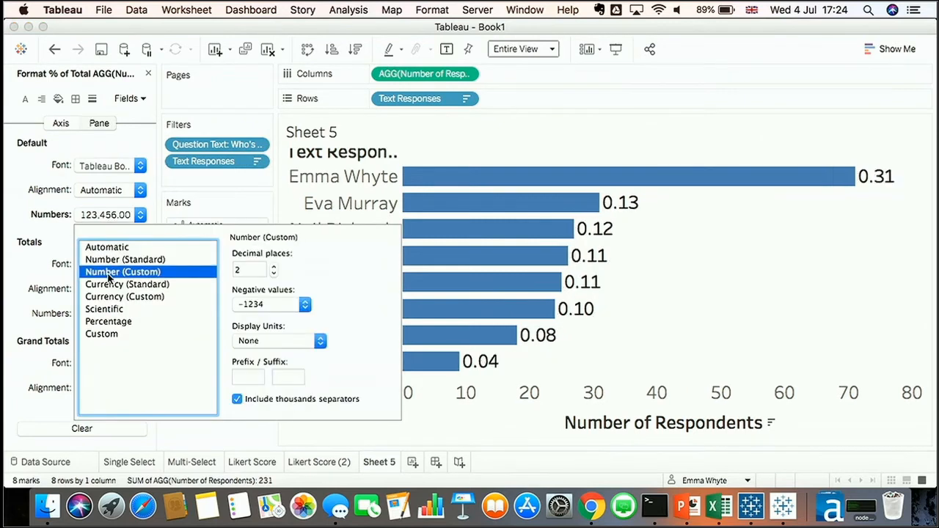
left_click(273, 275)
left_click(272, 275)
left_click(229, 425)
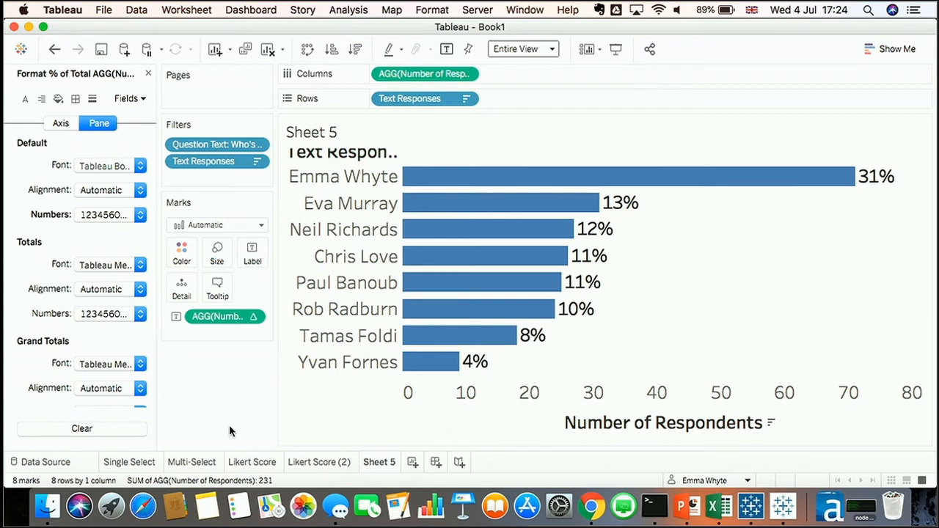
Rename the worksheet to Zen Master
double_click(378, 462)
type("Zen Master")
key("Return")
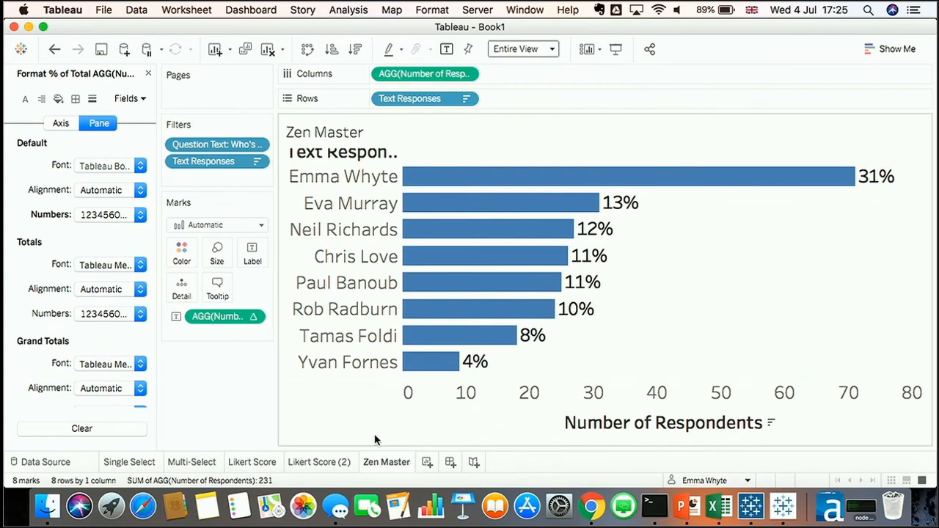
Duplicate the Zen Master sheet and split the copy by Gender in Columns
right_click(377, 460)
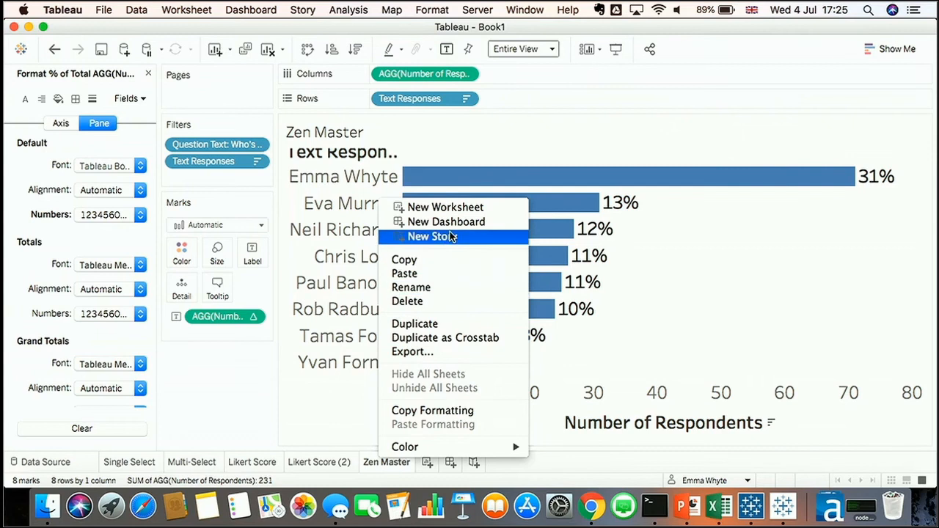
left_click(449, 322)
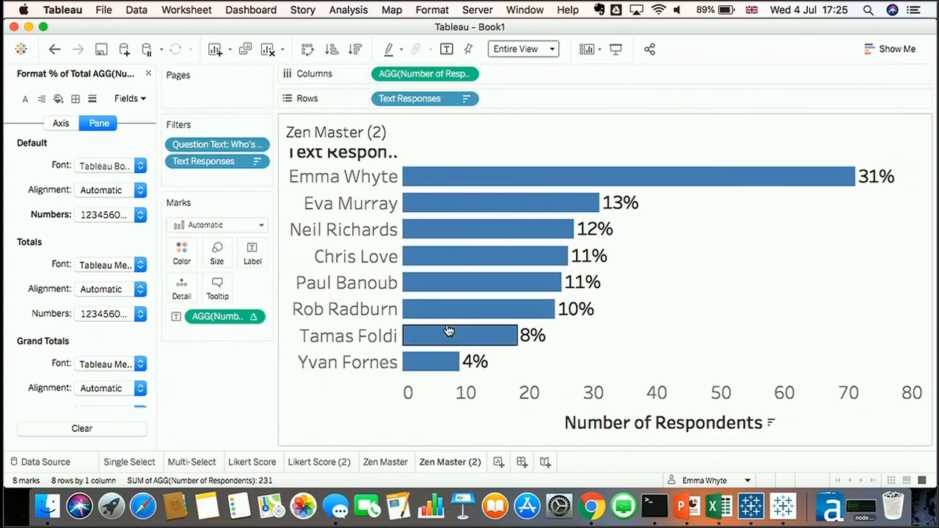
left_click(147, 74)
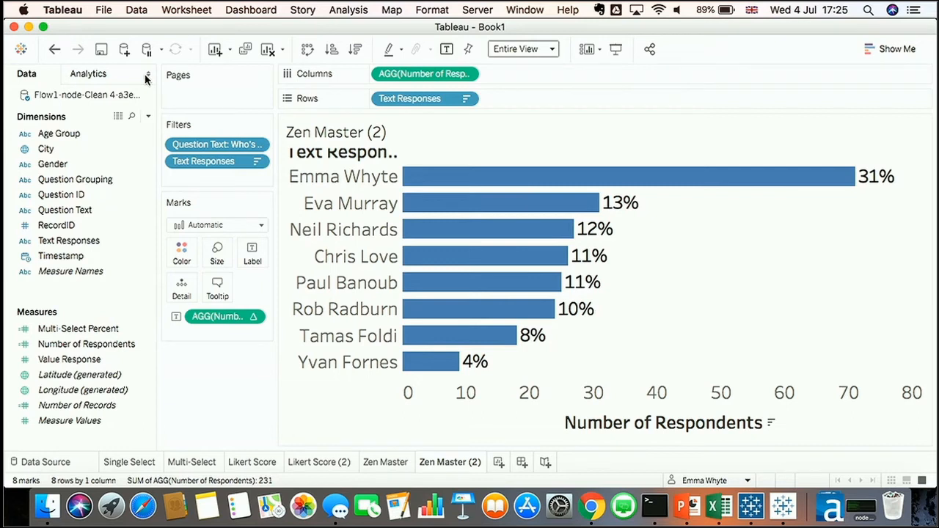
left_click_drag(45, 166, 373, 74)
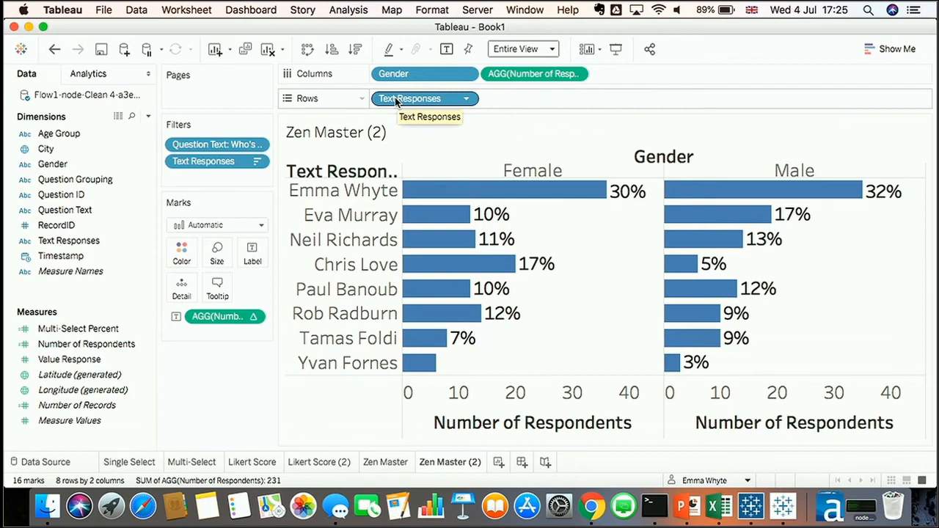
Add an ad-hoc RANK_UNIQUE of Number of Records calculation to Rows and make it discrete
double_click(500, 99)
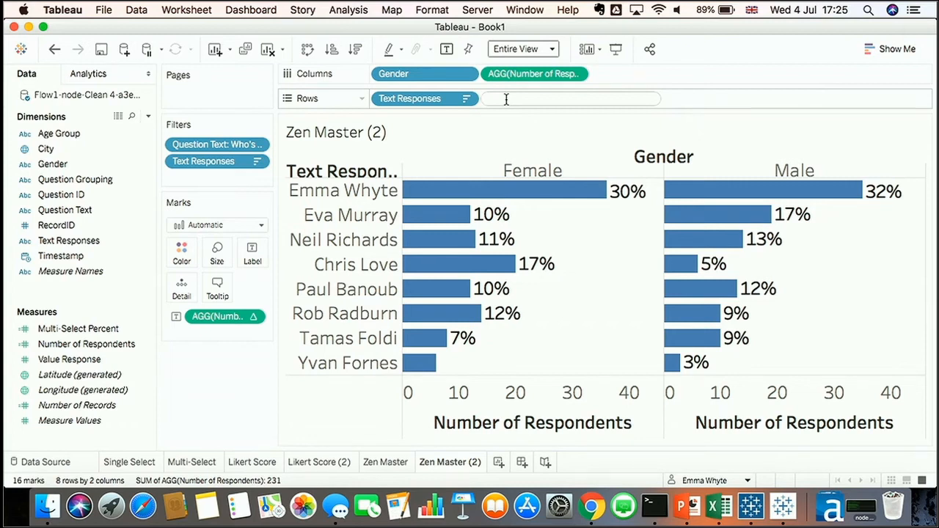
type("ran")
key("Down")
key("Down")
key("Down")
key("Down")
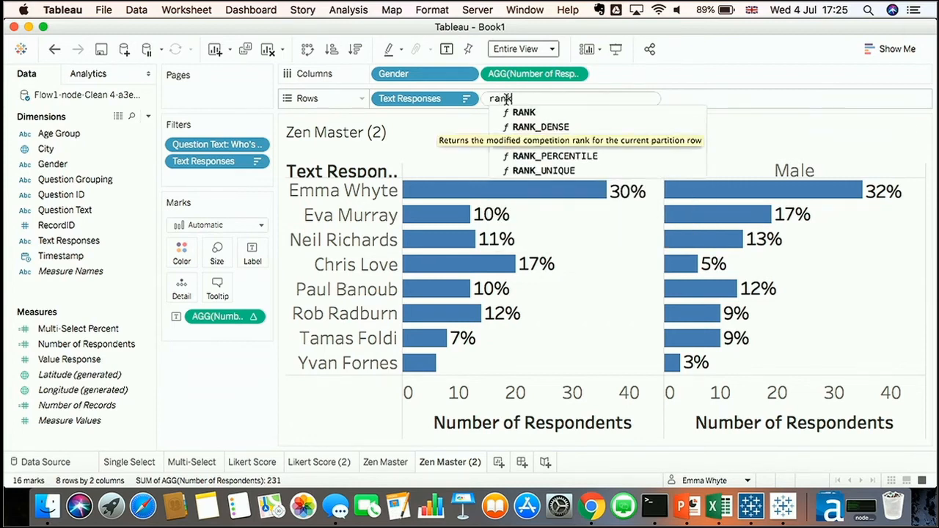
key("Return")
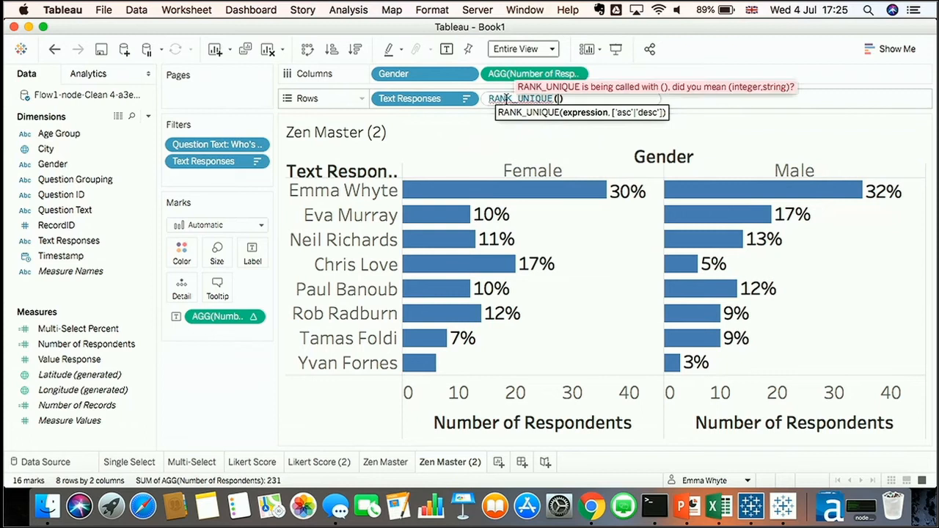
type("number")
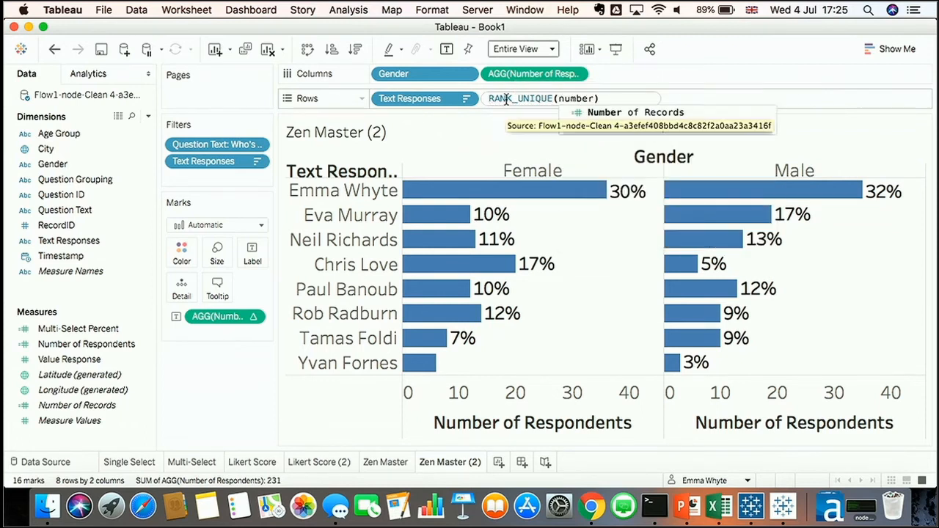
key("Down")
key("Return")
key("Return")
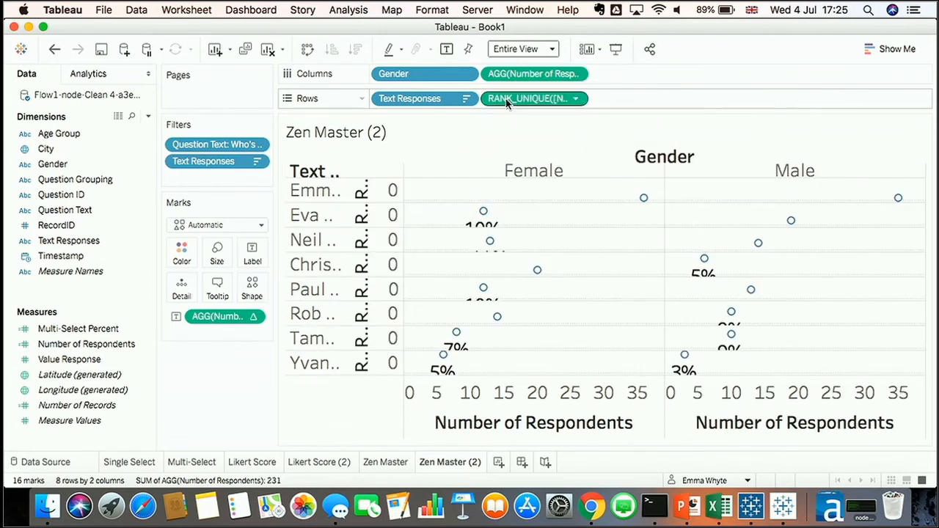
right_click(505, 98)
left_click(534, 227)
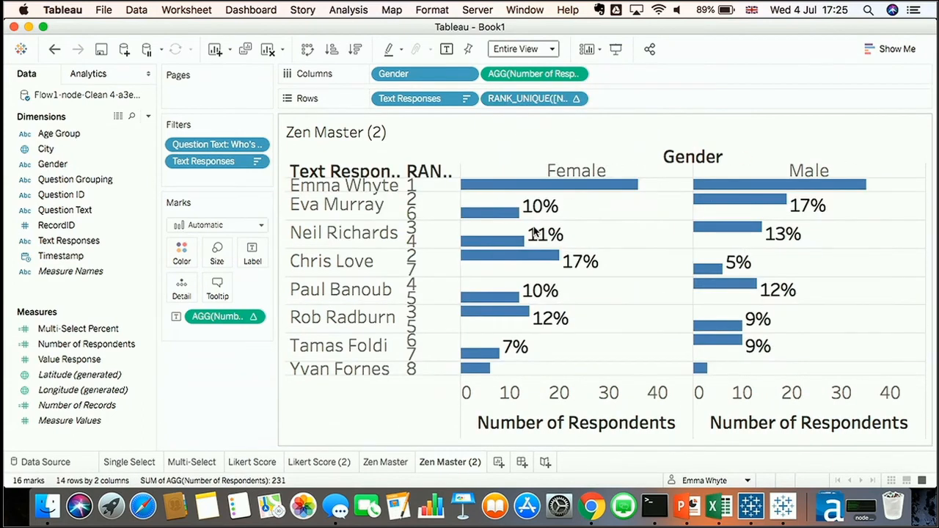
Move Text Responses to Detail and compute the rank using Text Responses
left_click_drag(424, 97, 182, 289)
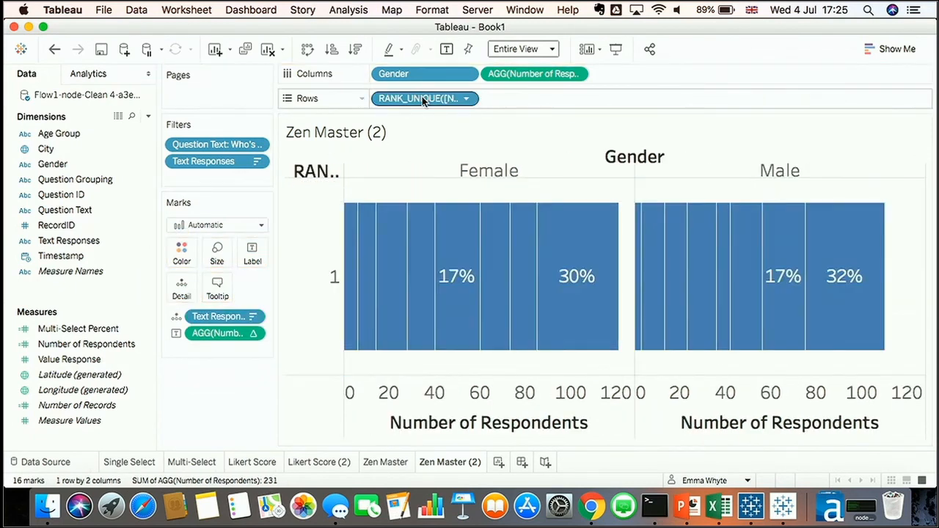
right_click(422, 97)
mouse_move(473, 312)
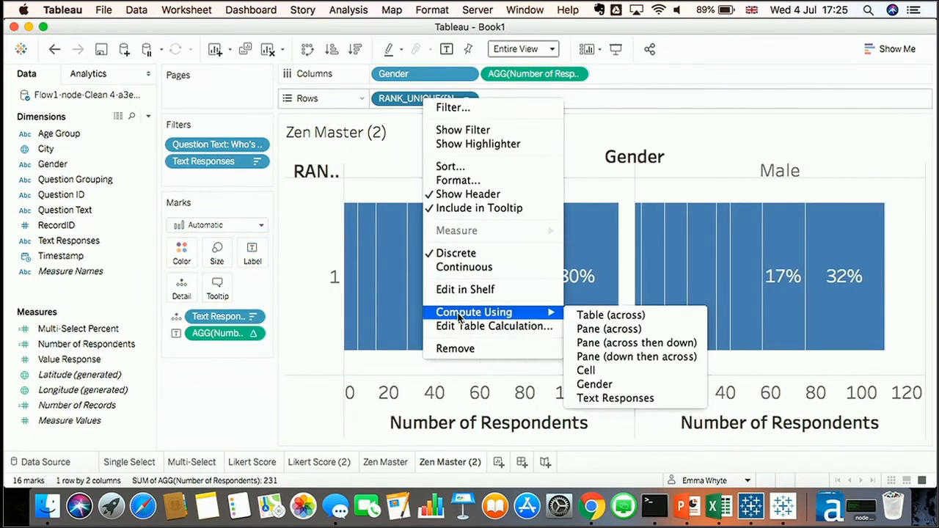
left_click(618, 398)
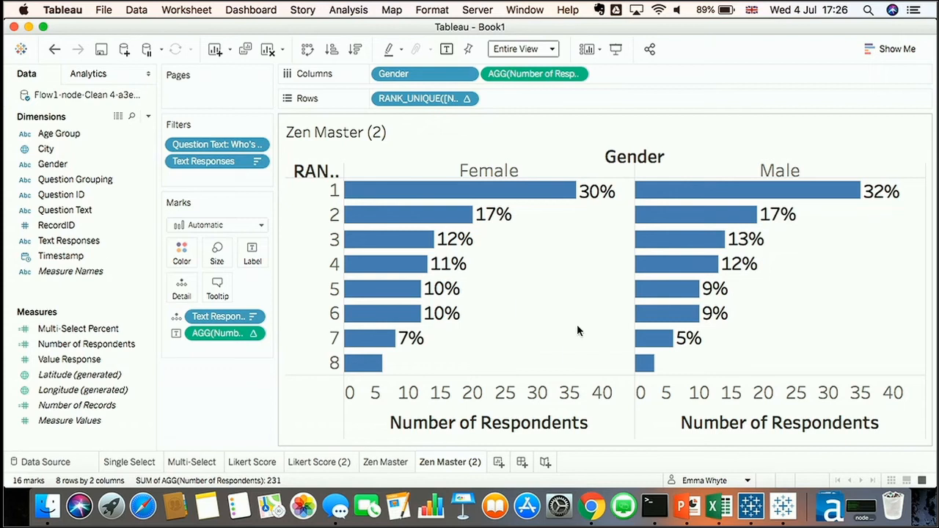
Create a new dashboard with Zen Master on top and Zen Master (2) beneath it
left_click(522, 461)
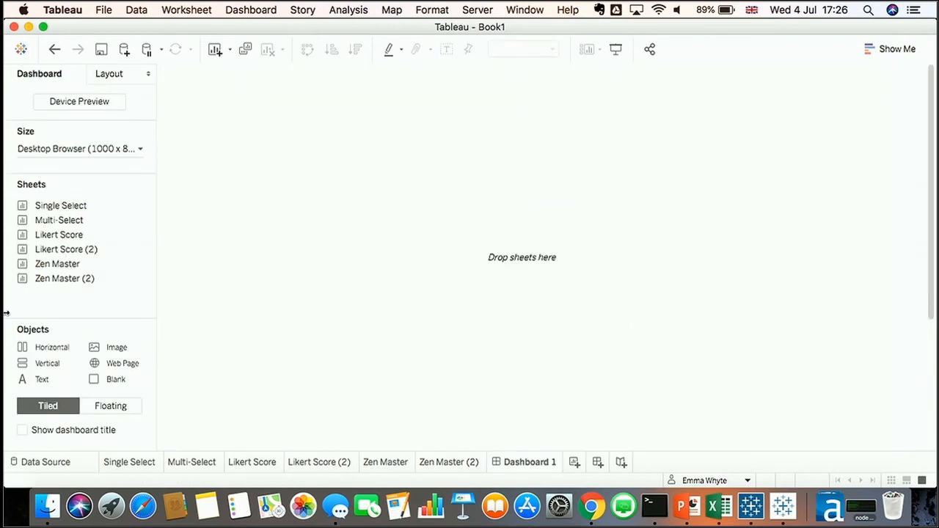
mouse_move(83, 270)
left_click_drag(83, 270, 272, 142)
left_click_drag(82, 277, 458, 412)
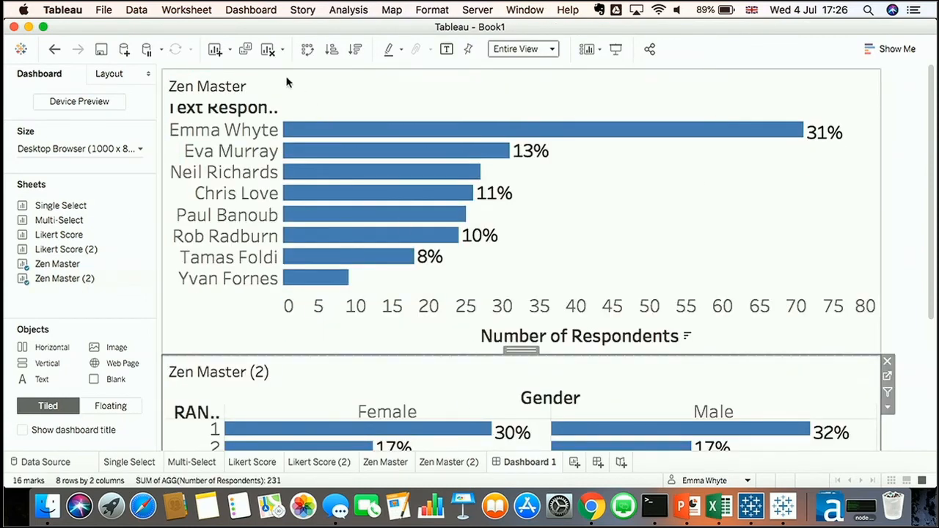
Replace the top Zen Master sheet's title with the Question Text field
right_click(289, 82)
left_click(302, 87)
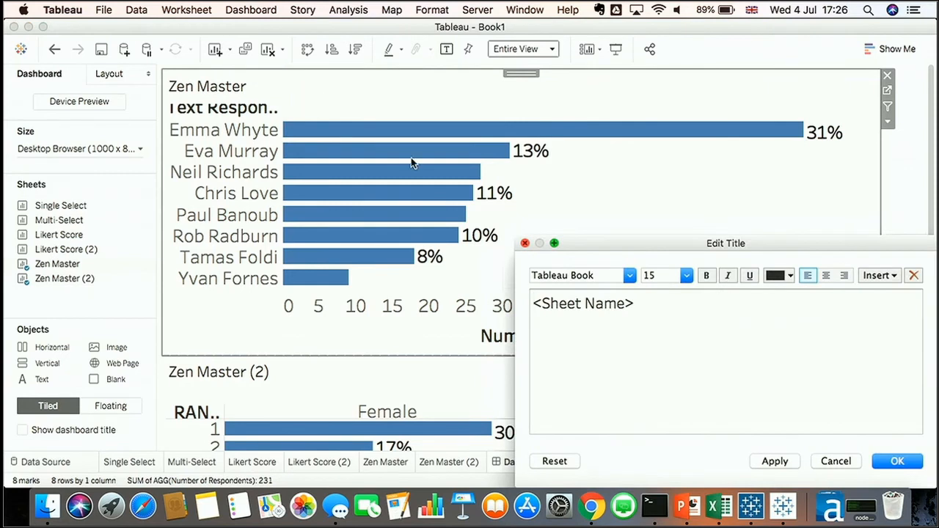
key("super+a")
left_click(886, 281)
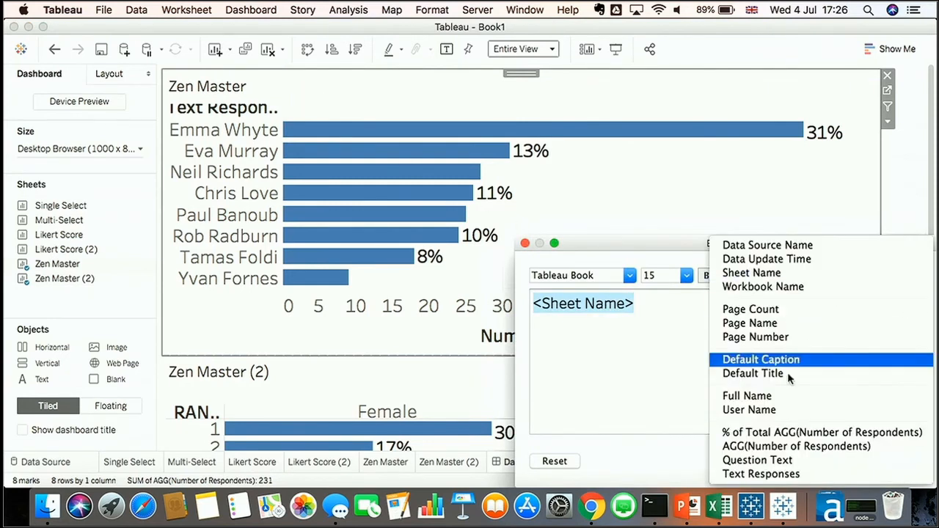
left_click(777, 460)
left_click(889, 459)
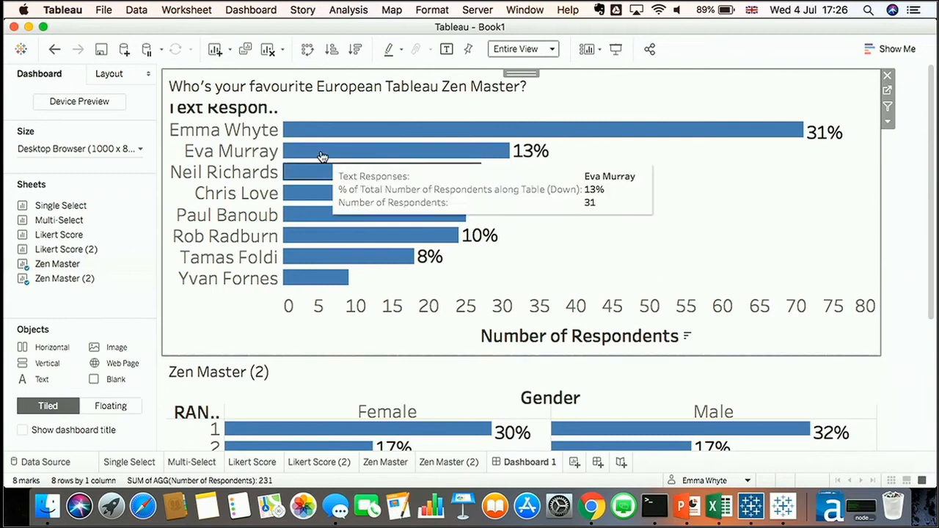
Hide the row field labels on both Zen Master sheets and hide the lower sheet's title
right_click(230, 108)
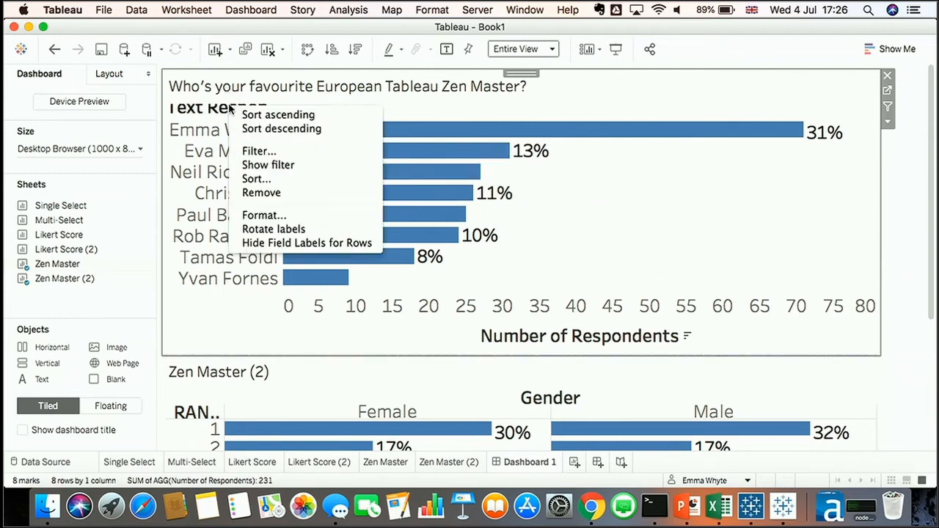
left_click(279, 243)
right_click(257, 373)
left_click(273, 405)
right_click(190, 380)
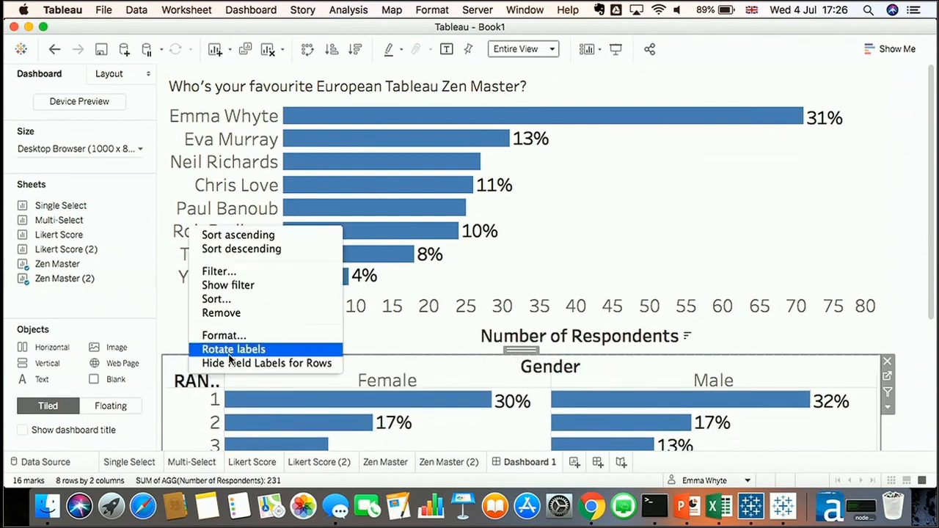
left_click(227, 364)
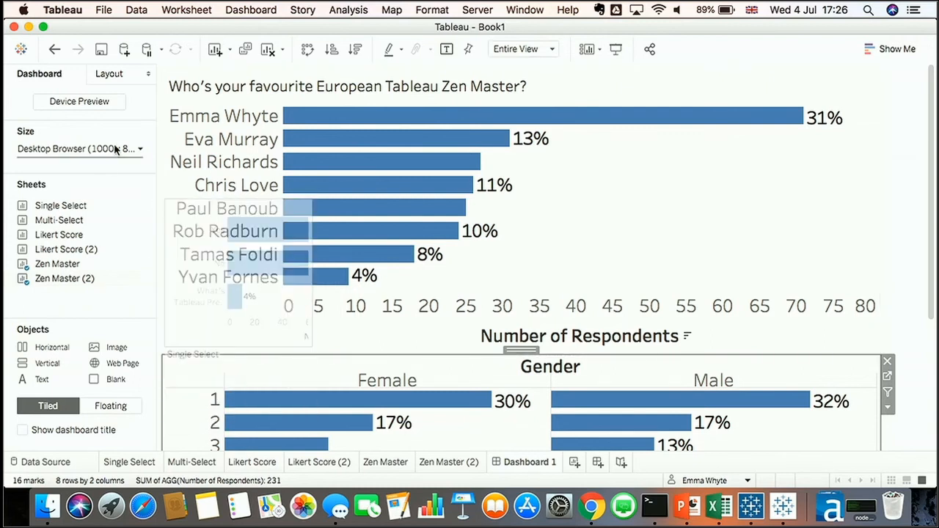
Set the dashboard size to Laptop Browser (800 x 600)
left_click(137, 149)
left_click(94, 196)
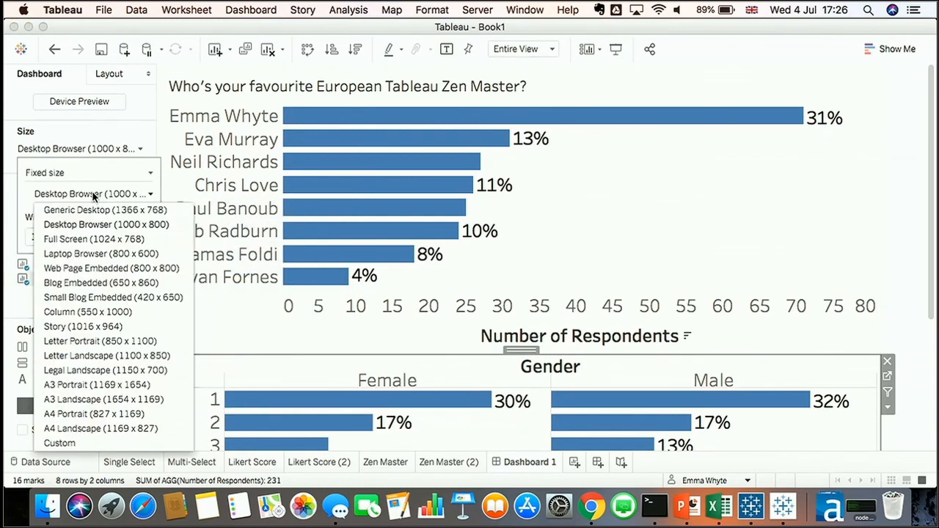
left_click(87, 252)
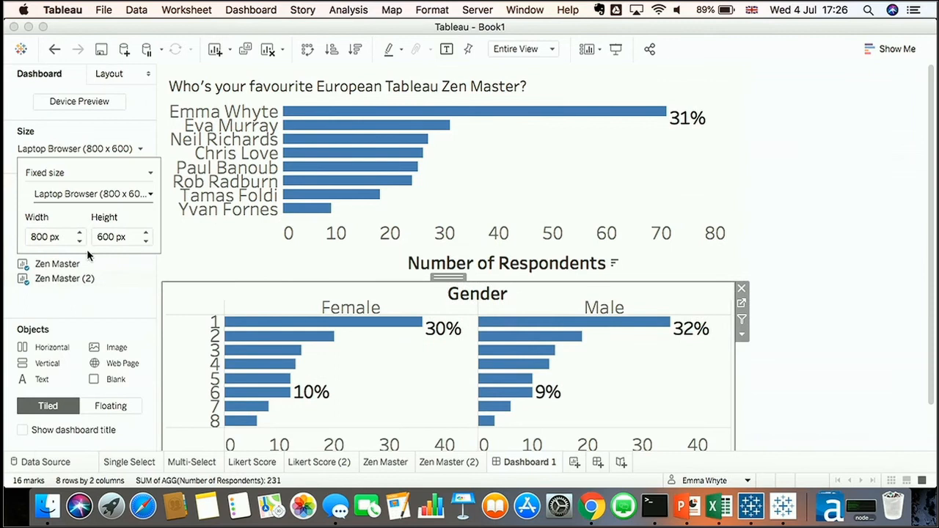
left_click(862, 142)
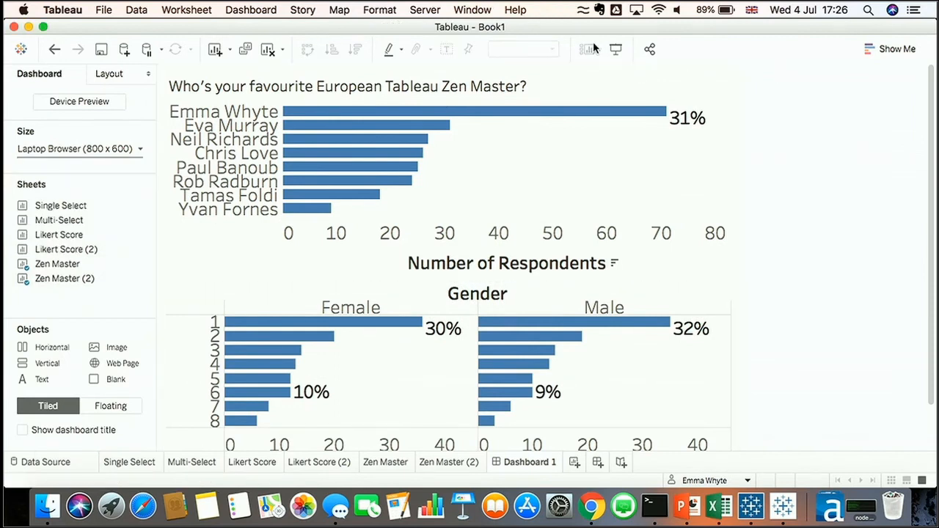
left_click(566, 125)
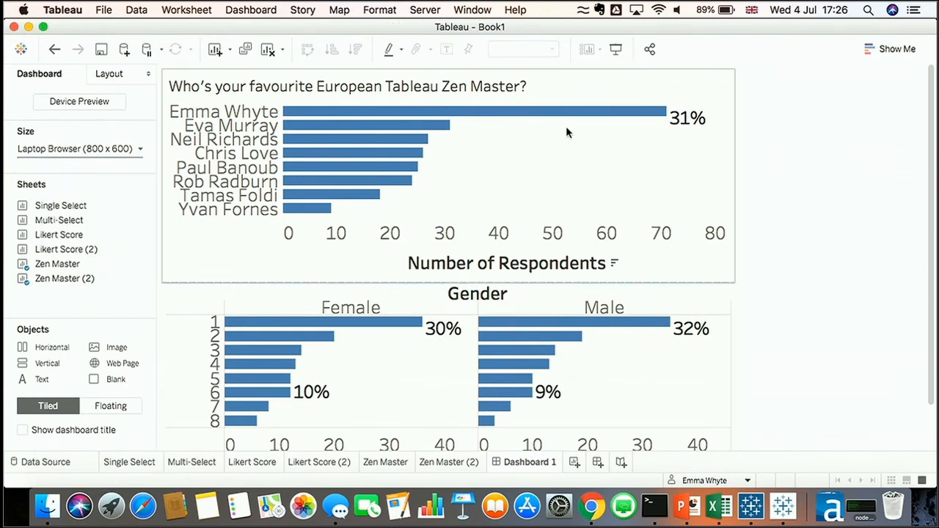
left_click(218, 112)
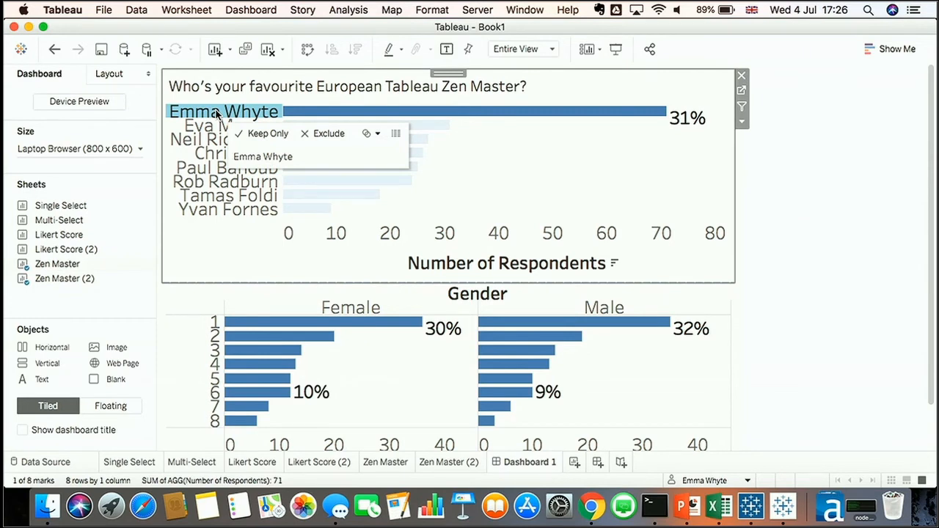
left_click(217, 112)
Add a highlight action on select from Zen Master to Zen Master (2) using the Text Responses field
left_click(251, 10)
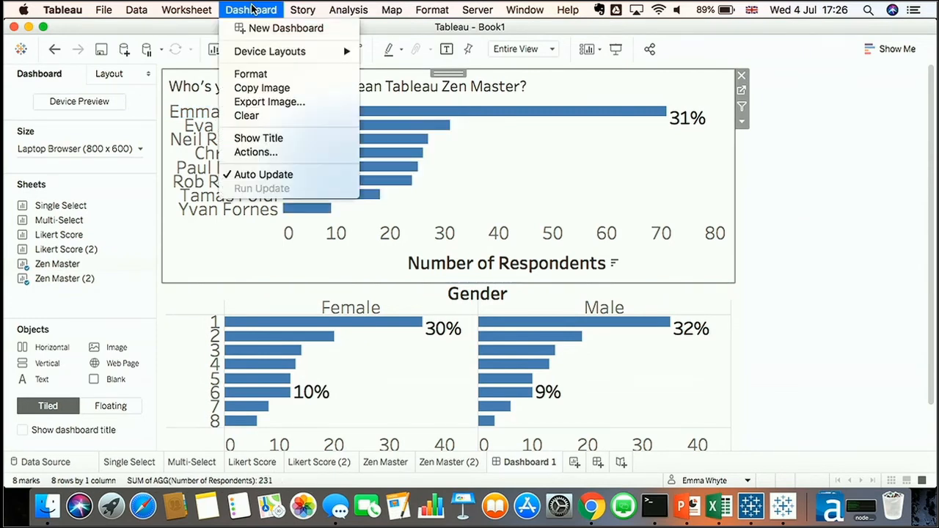
left_click(254, 152)
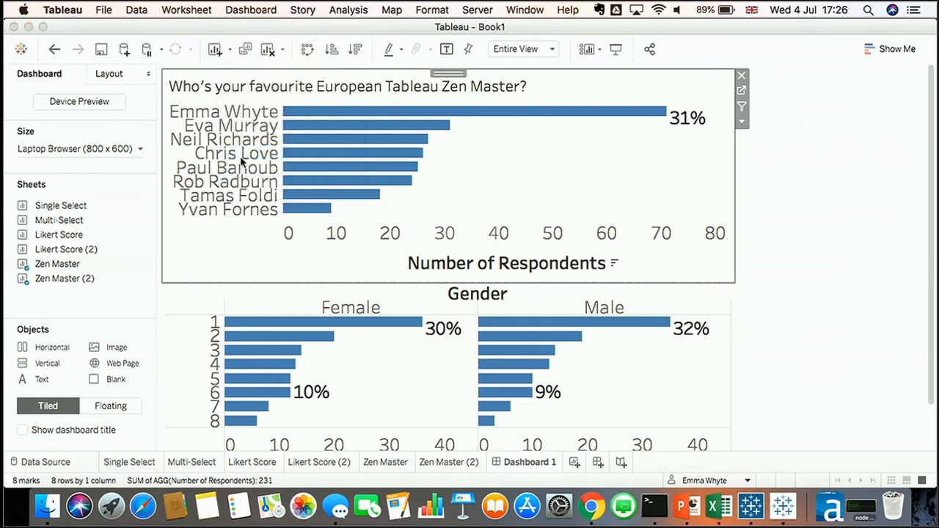
left_click(336, 291)
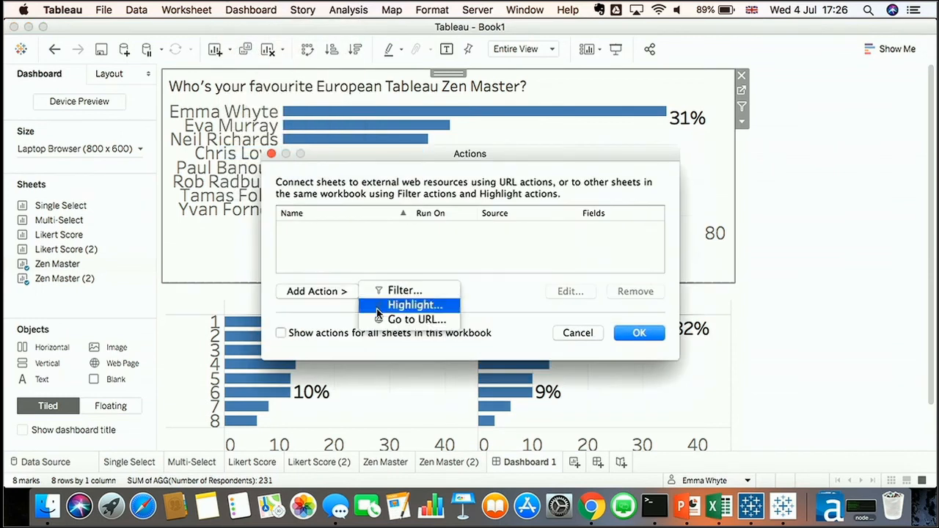
left_click(377, 308)
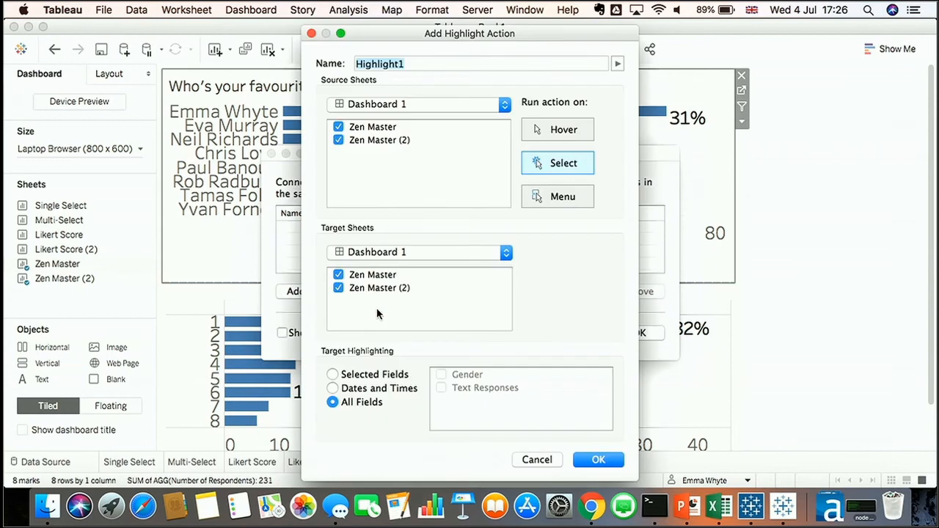
left_click(338, 139)
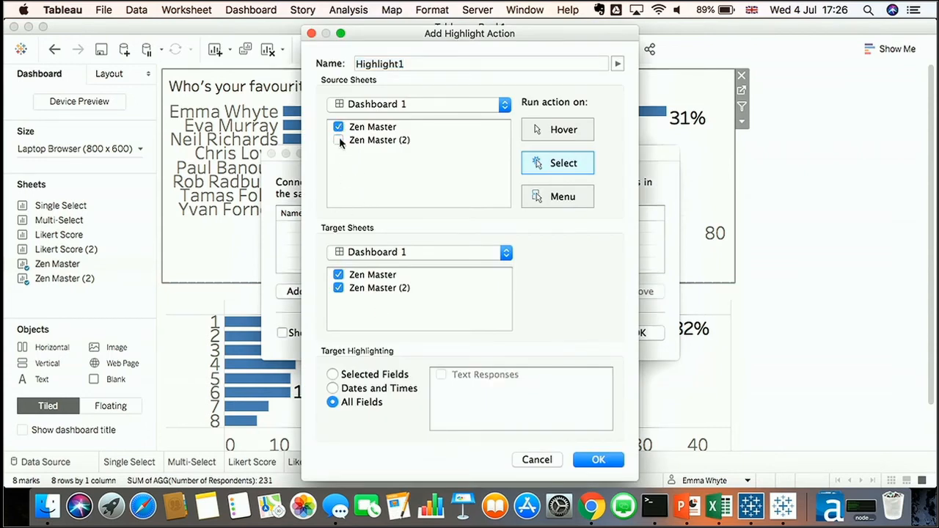
left_click(338, 275)
left_click(356, 374)
left_click(441, 374)
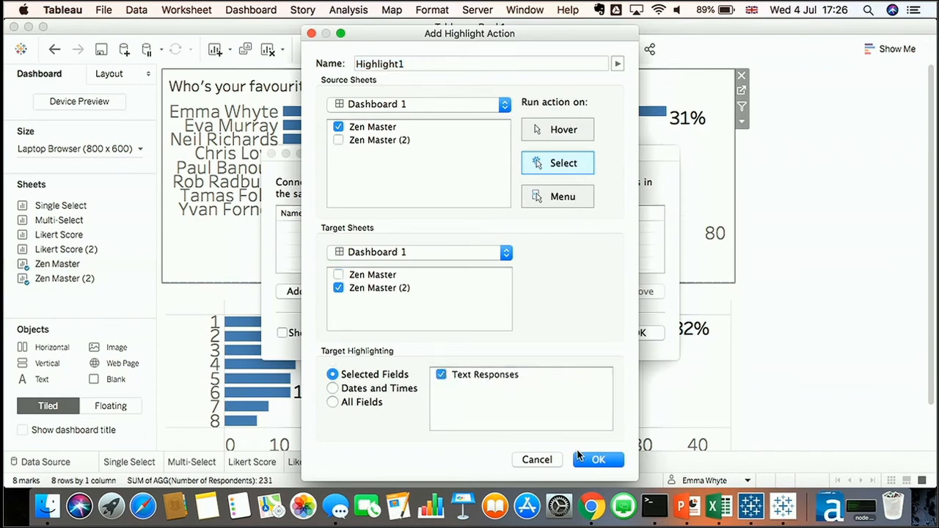
left_click(598, 460)
left_click(638, 334)
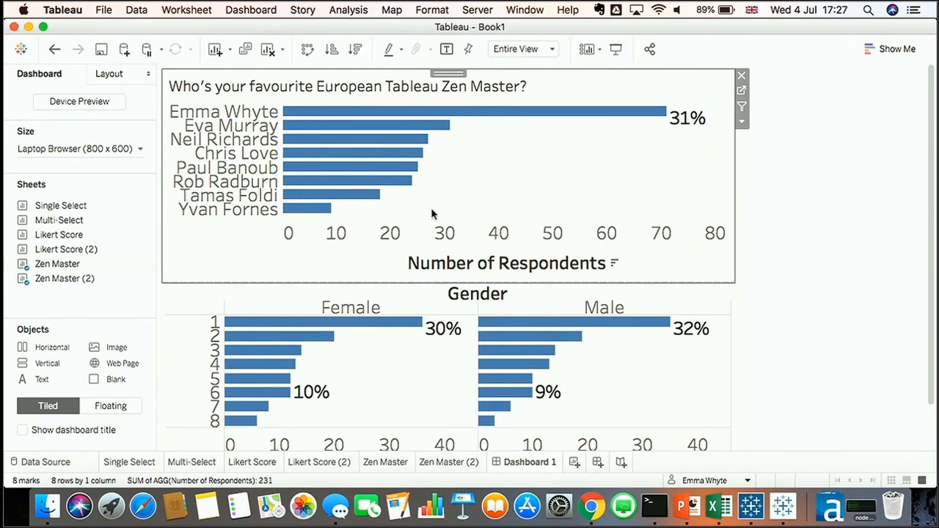
In presentation mode, select several Zen Masters in the top chart to test the highlighting, then exit
left_click(616, 48)
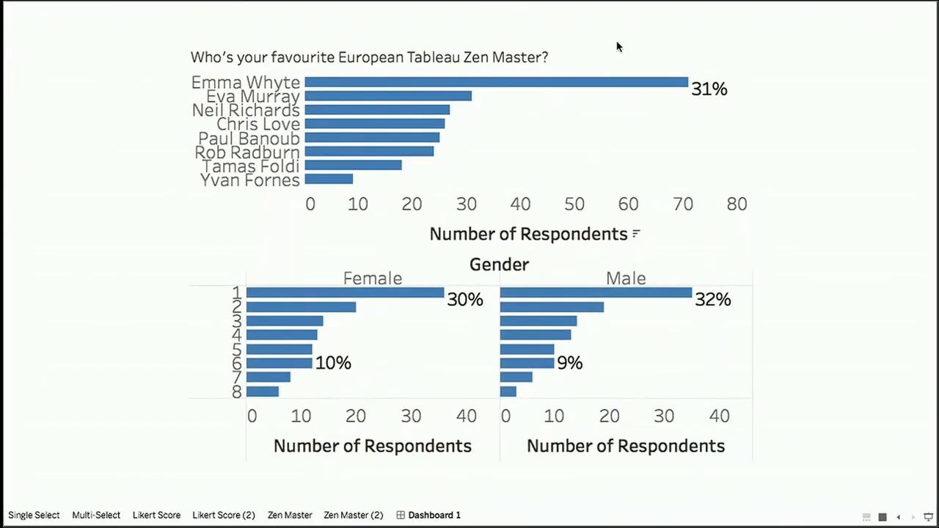
left_click(275, 84)
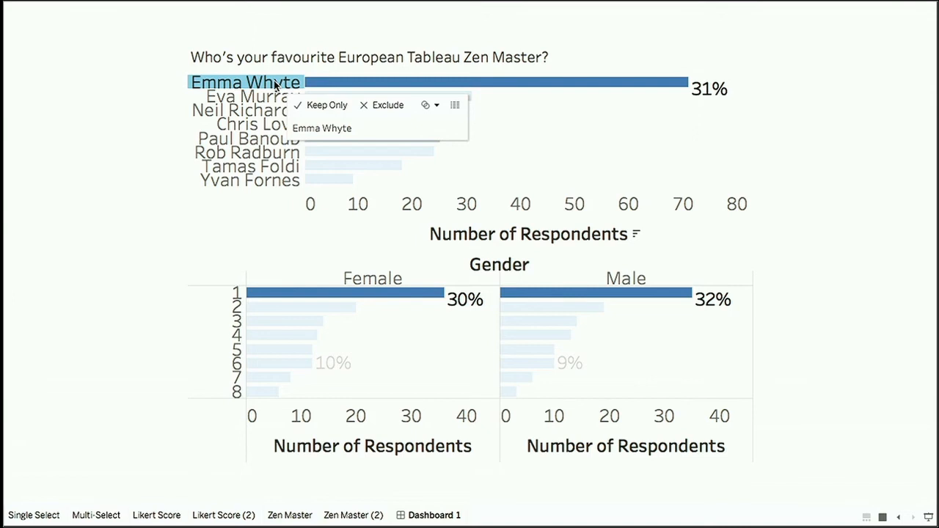
left_click(268, 111)
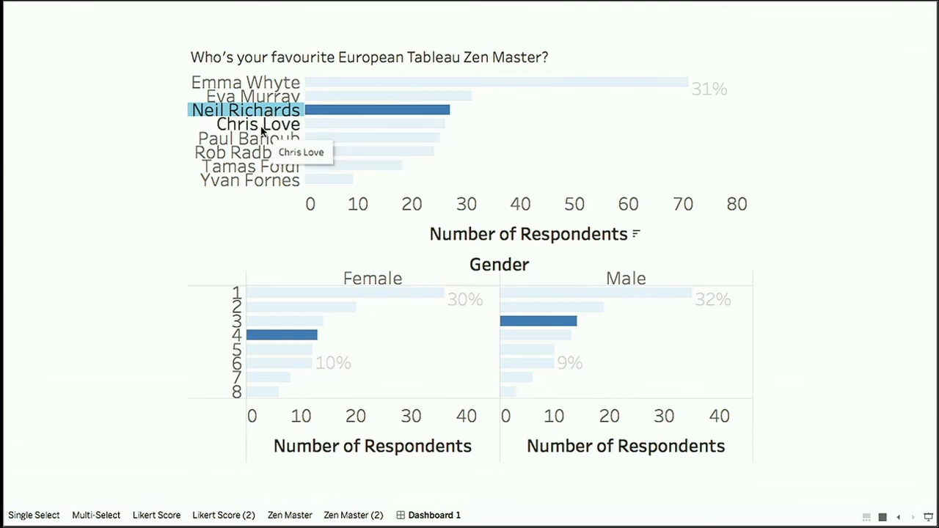
left_click(262, 126)
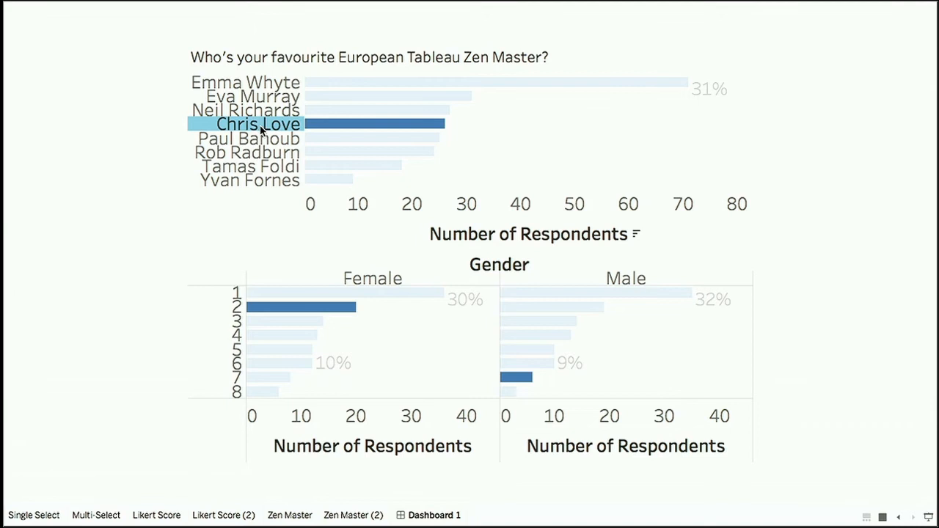
key("Escape")
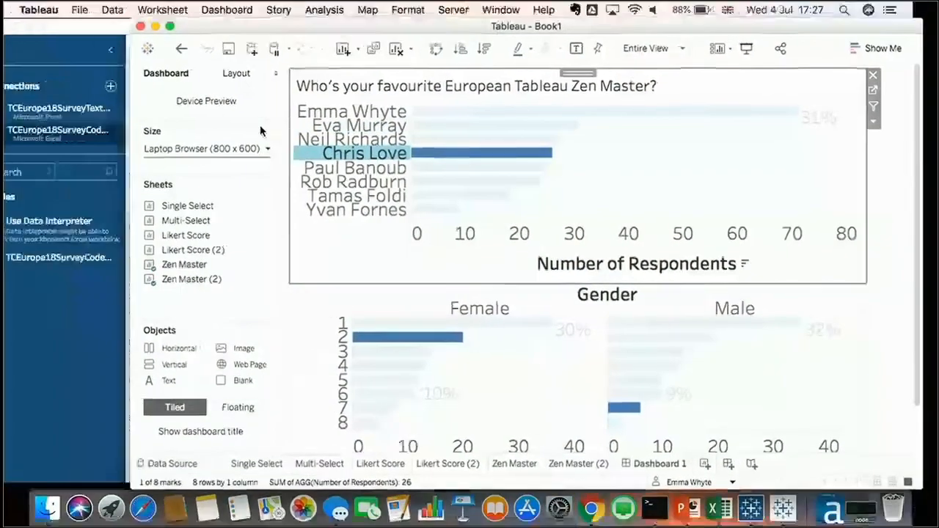
Switch to PowerPoint and play the slideshow from the Additional Resources slide
left_click(695, 509)
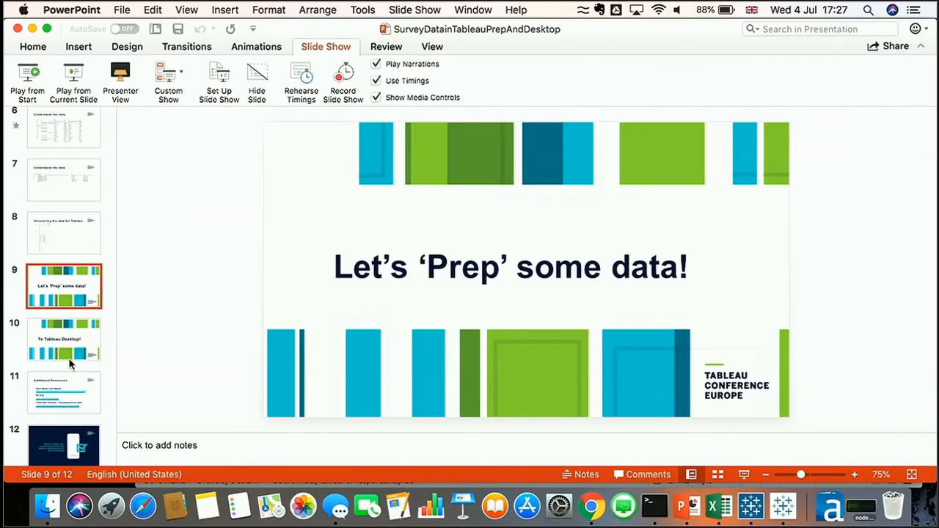
left_click(77, 389)
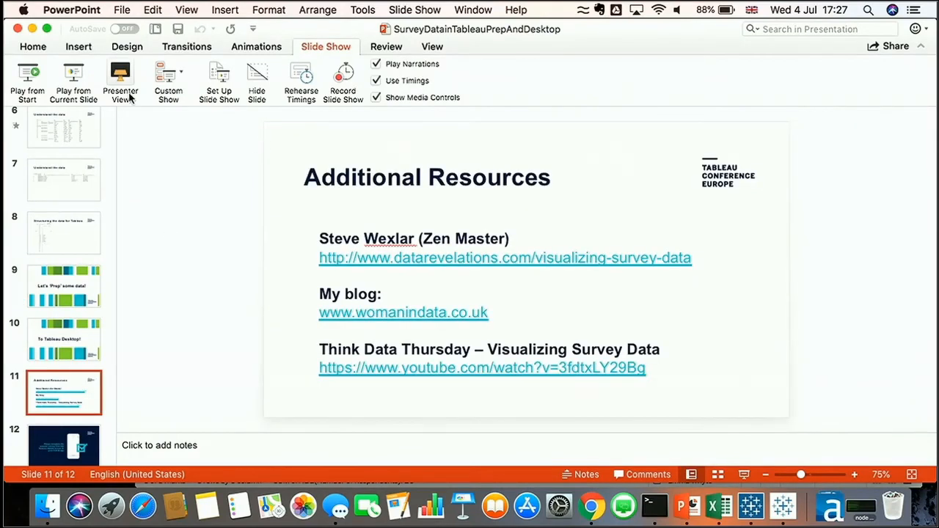
left_click(77, 76)
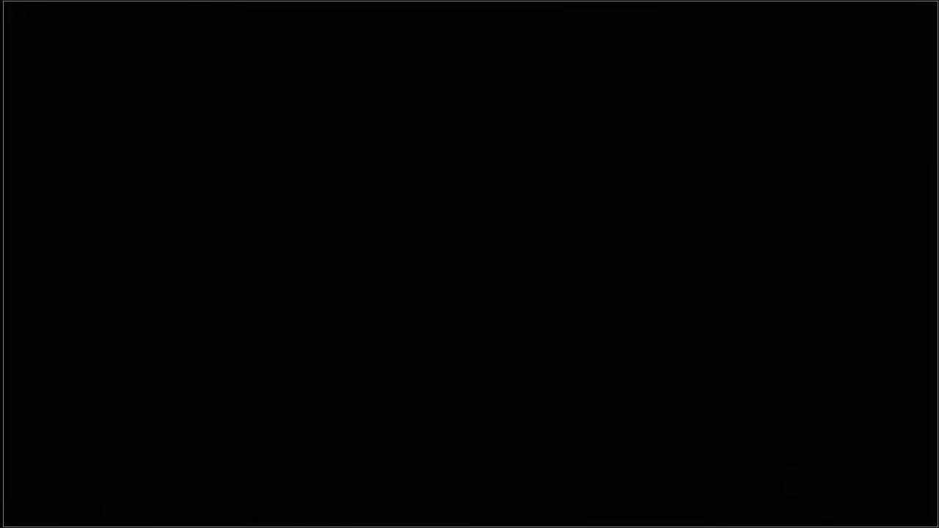
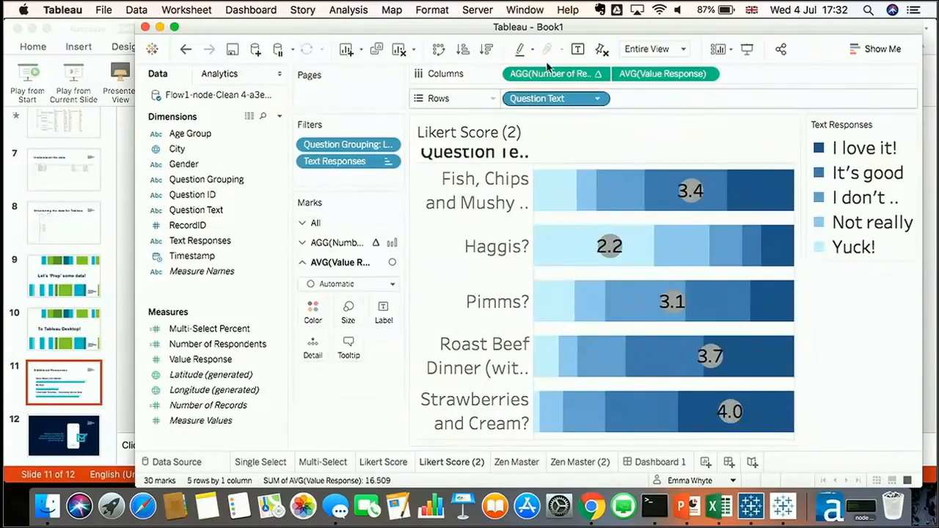
double_click(550, 28)
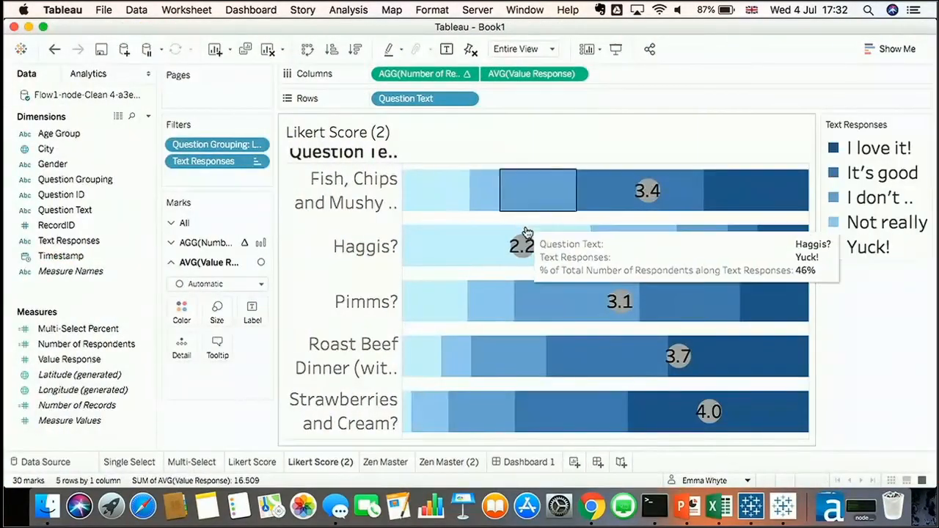
mouse_move(525, 245)
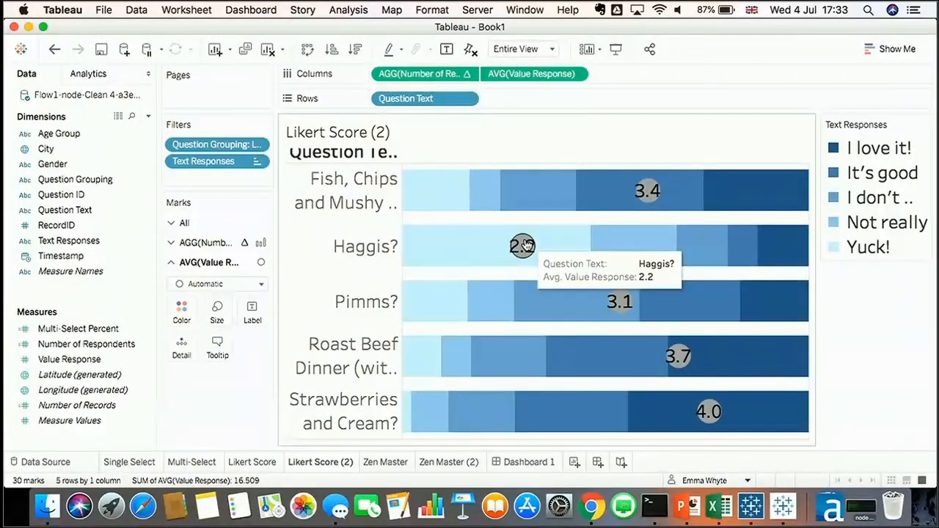
Switch to Tableau Prep and browse the list of available data connectors
left_click(783, 508)
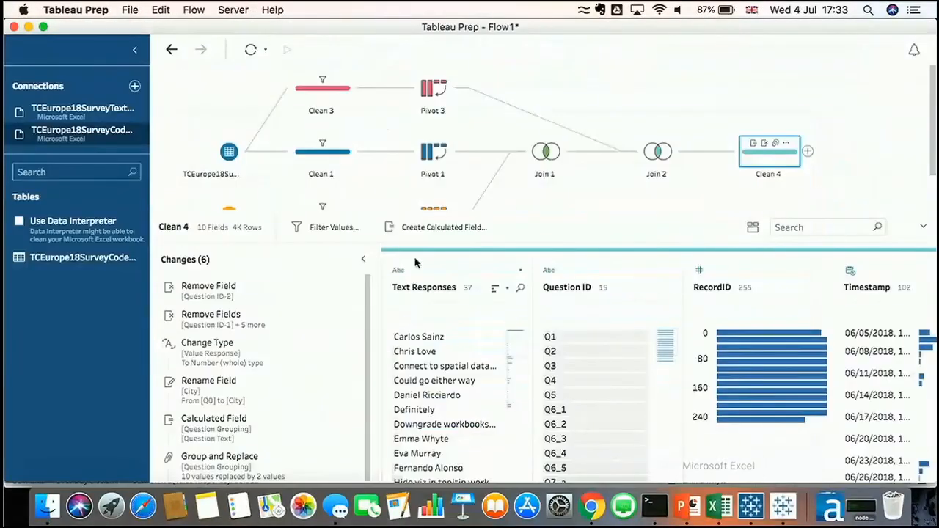
left_click(135, 86)
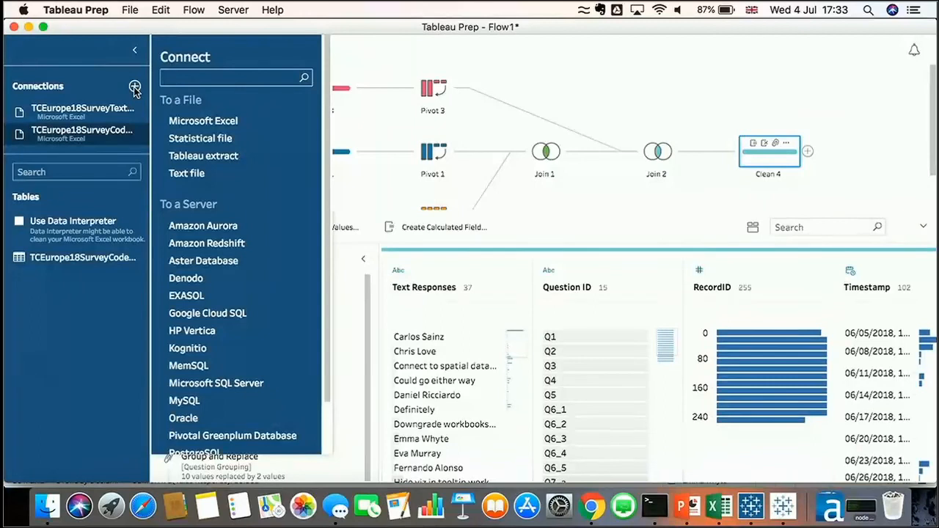
scroll(241, 257, "down", 2)
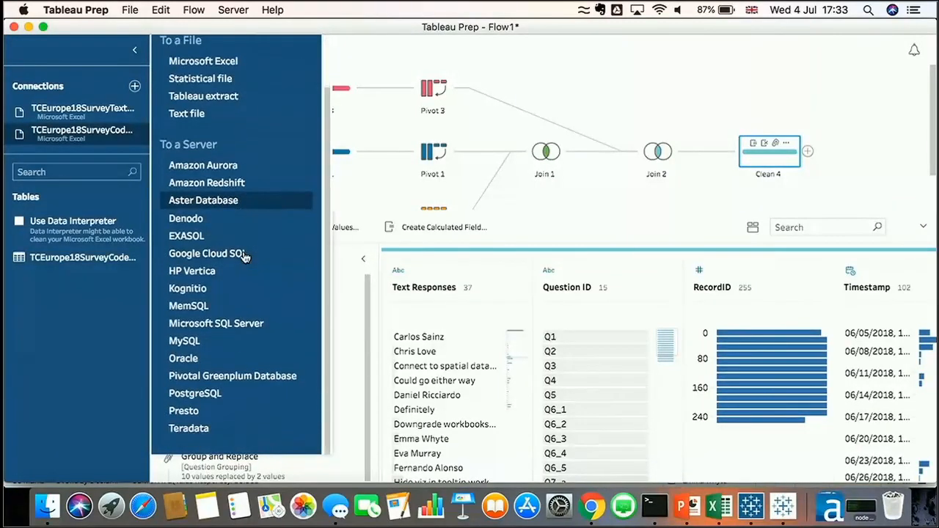
scroll(244, 256, "up", 2)
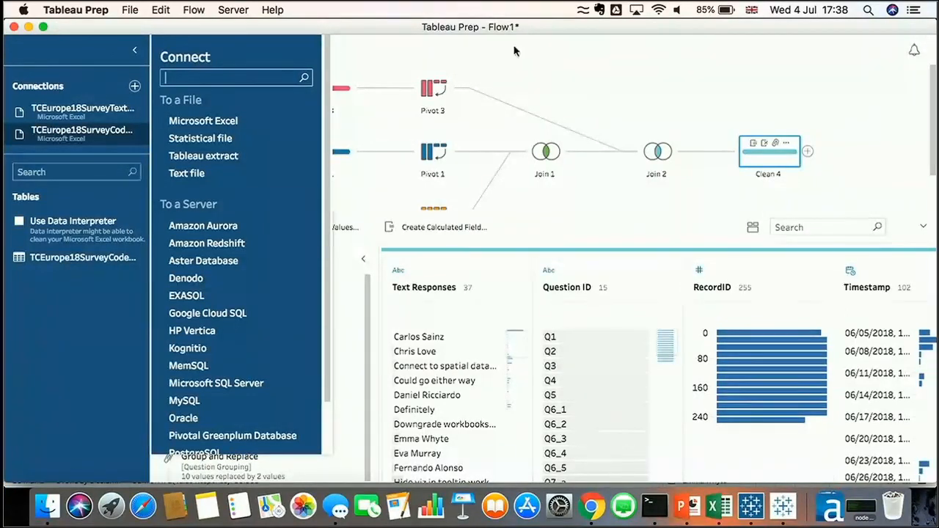
left_click(561, 83)
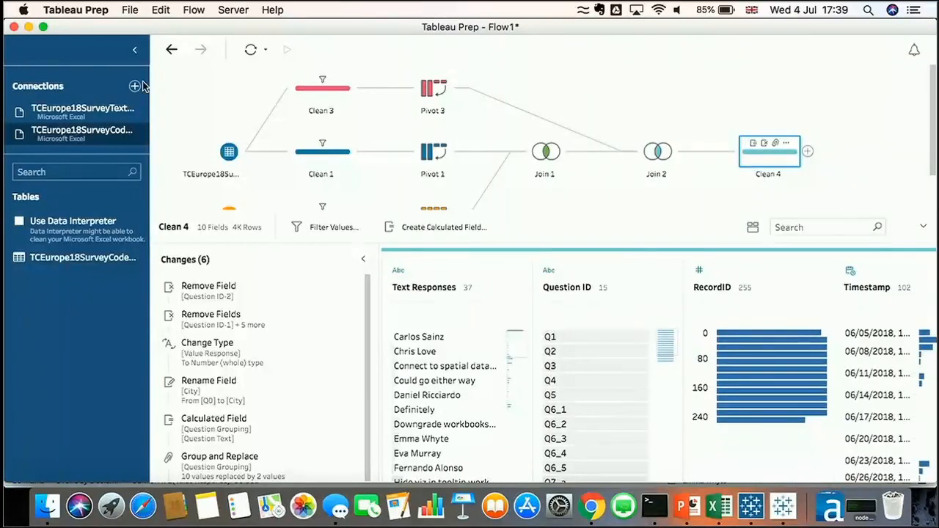
left_click(130, 10)
left_click(139, 28)
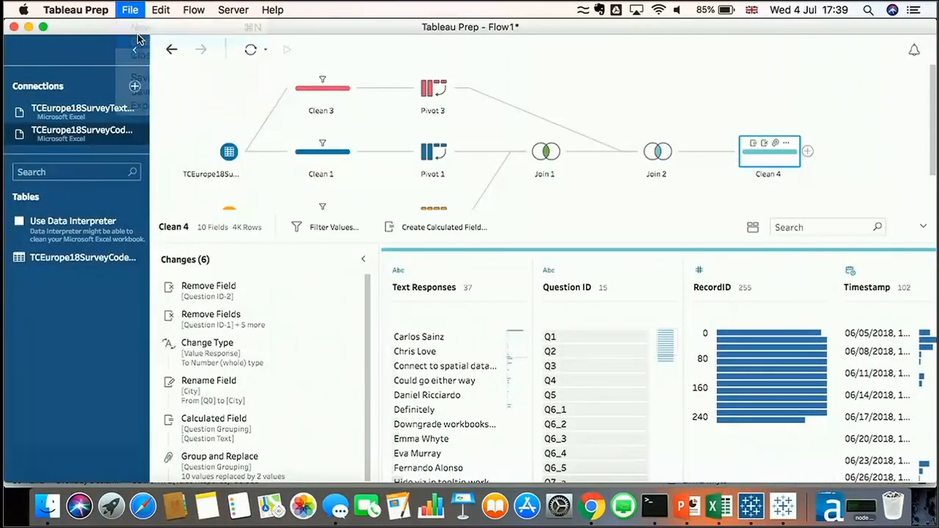
left_click(478, 303)
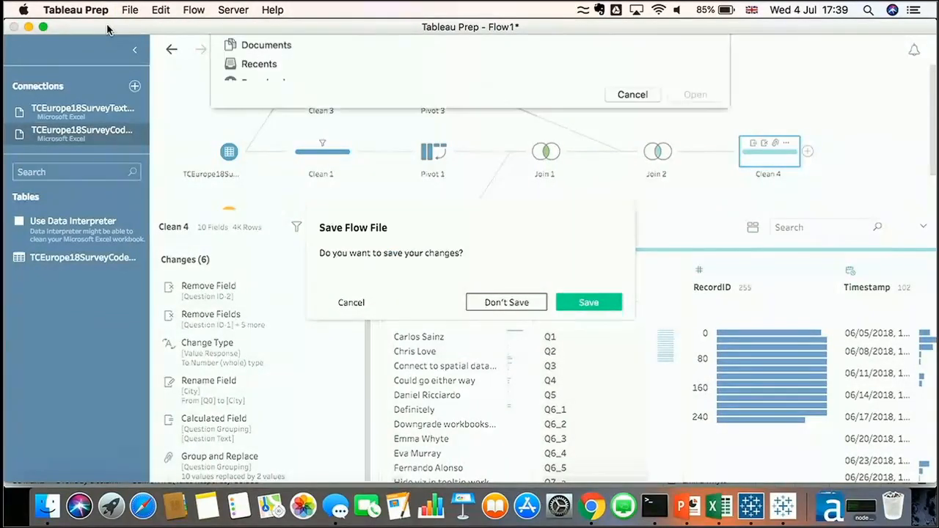
left_click(644, 348)
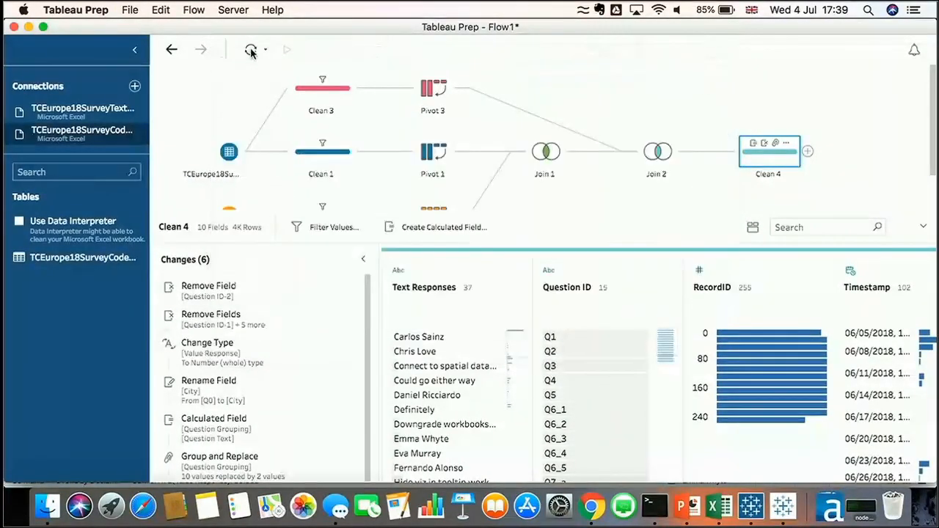
Start a new flow without saving changes to the current flow
left_click(129, 10)
left_click(138, 30)
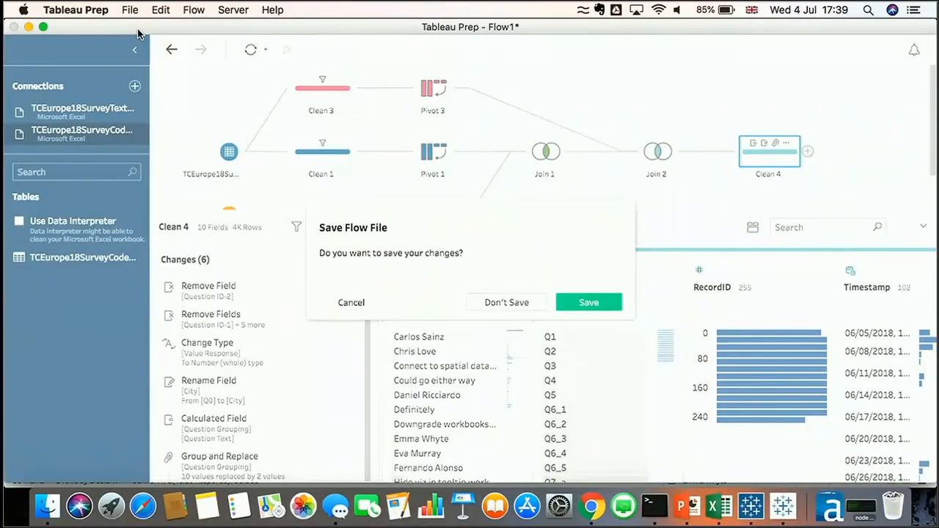
left_click(516, 305)
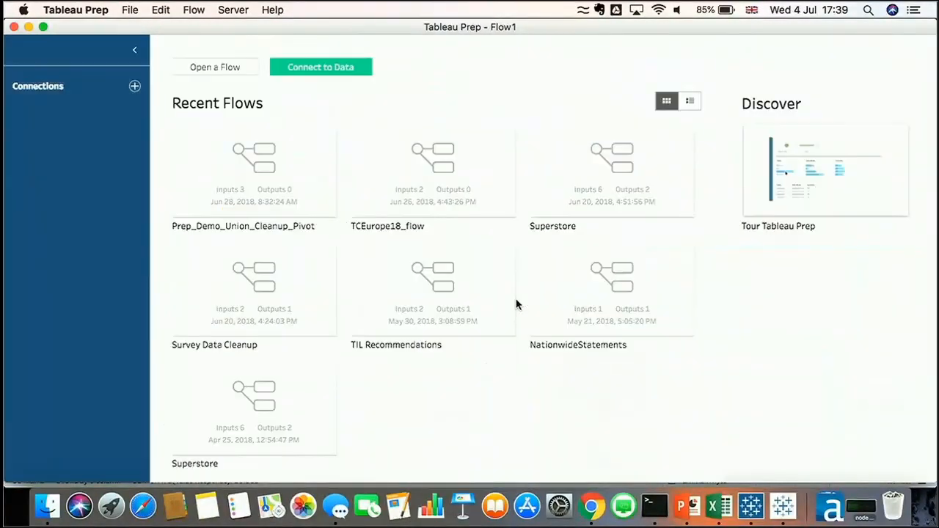
Connect to the text file Jul 2016 week1 flights.csv in the TCEurope2018 PrepDemo Data folder
left_click(291, 70)
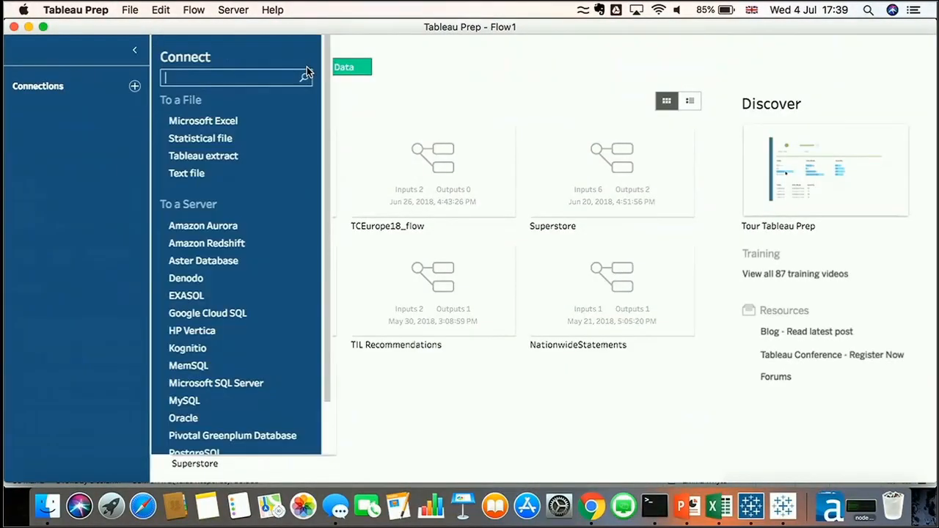
left_click(200, 174)
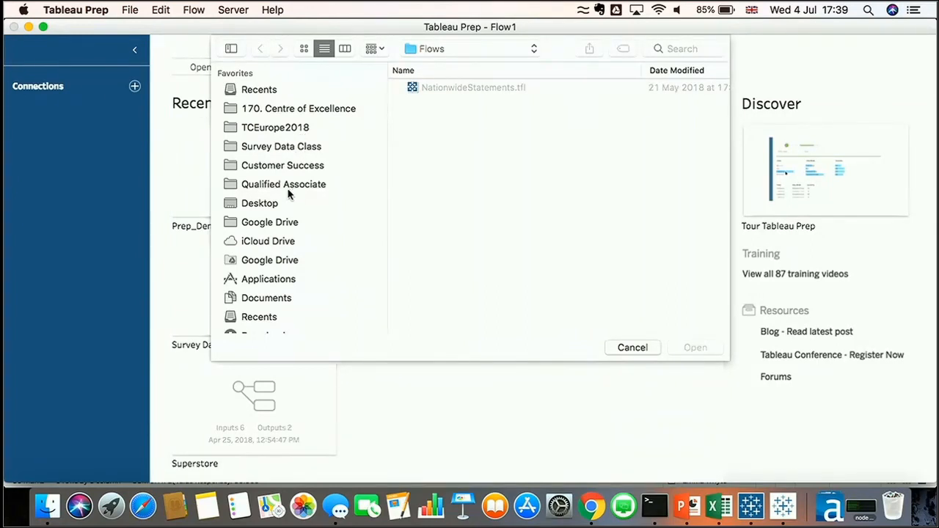
left_click(302, 130)
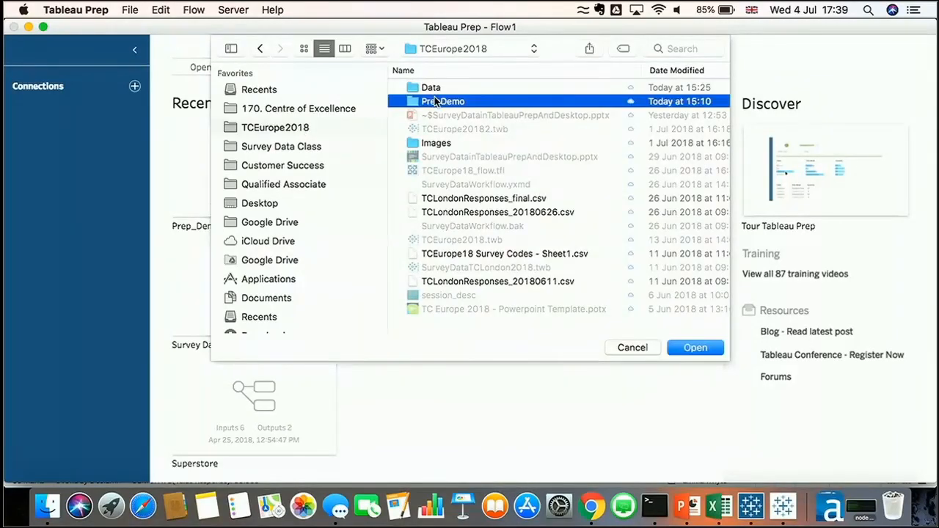
double_click(435, 102)
double_click(435, 89)
left_click(464, 89)
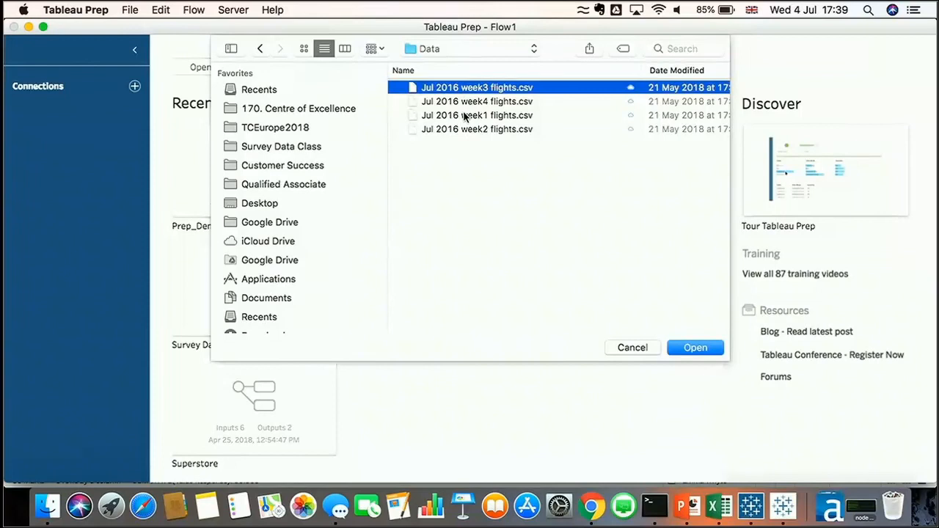
left_click(466, 116)
left_click(695, 348)
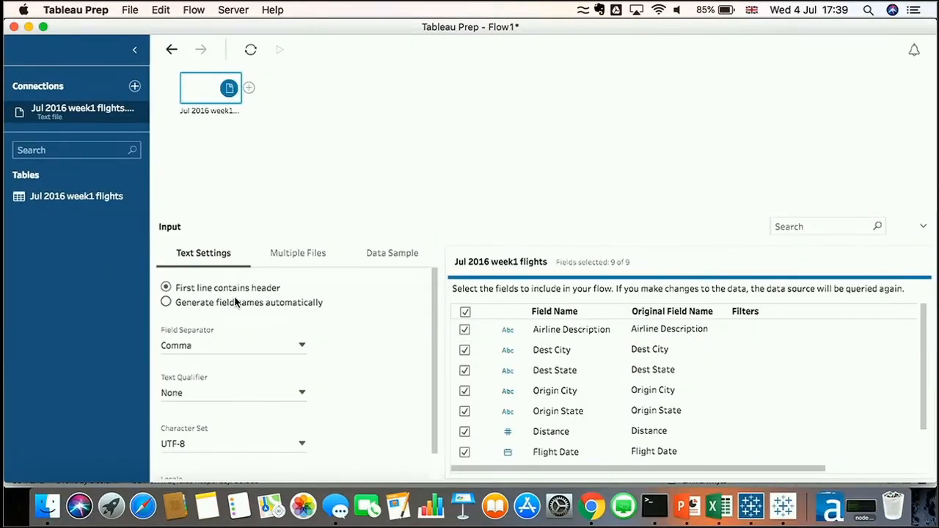
Set the input to a wildcard union with matching pattern *flight* and apply it
left_click(294, 259)
left_click(198, 302)
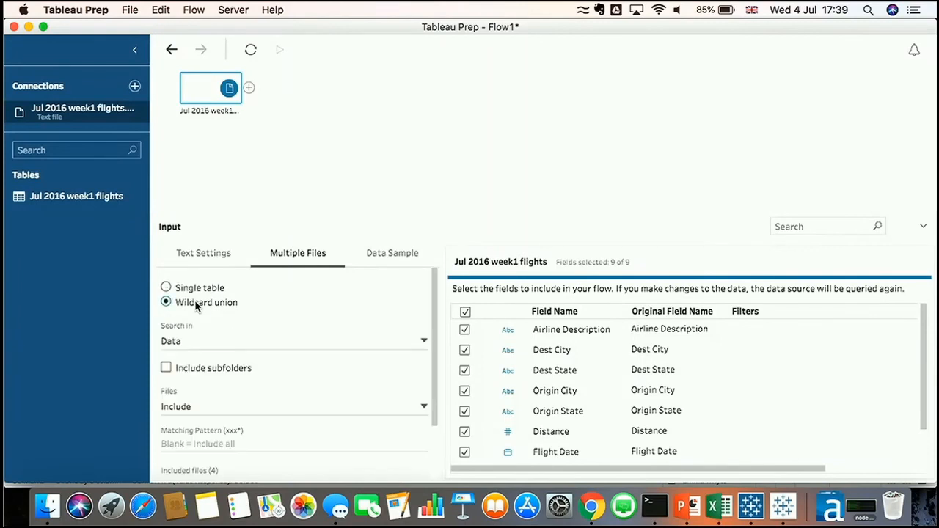
scroll(224, 337, "down", 3)
left_click(218, 375)
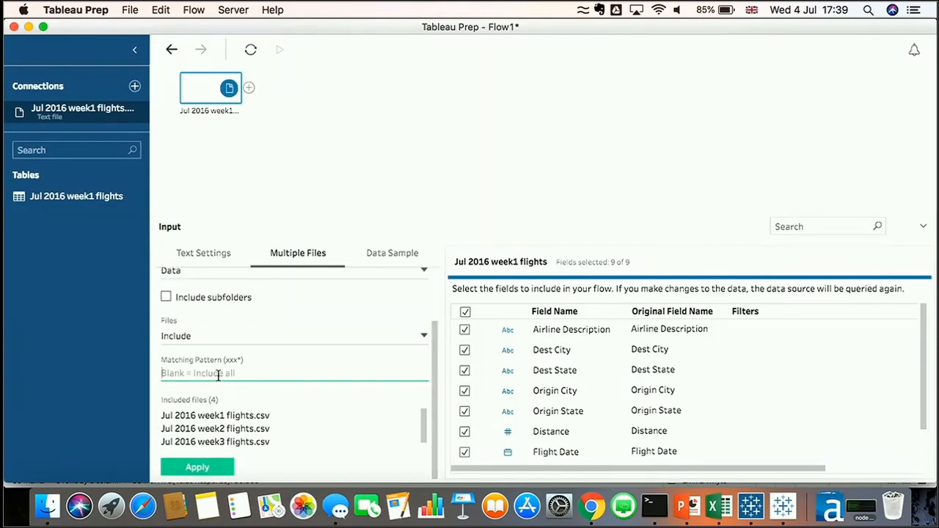
type("*flight*")
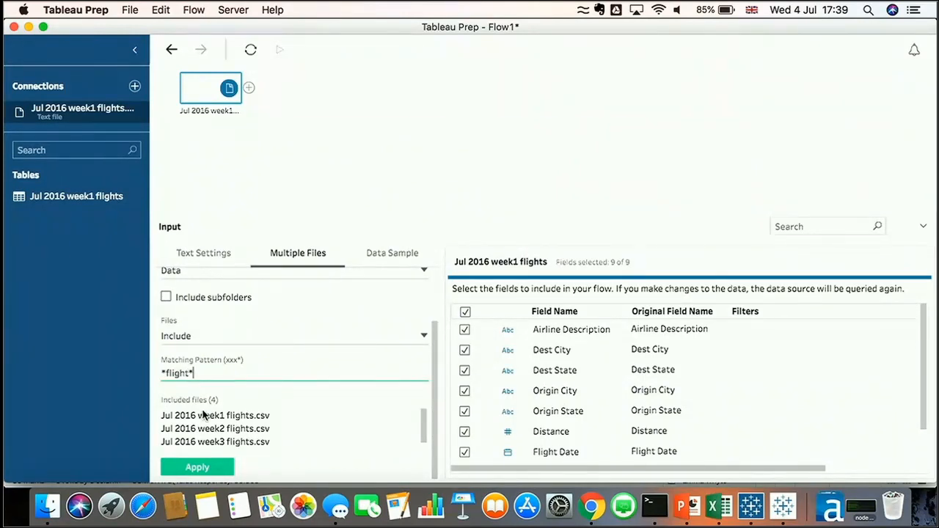
left_click(207, 464)
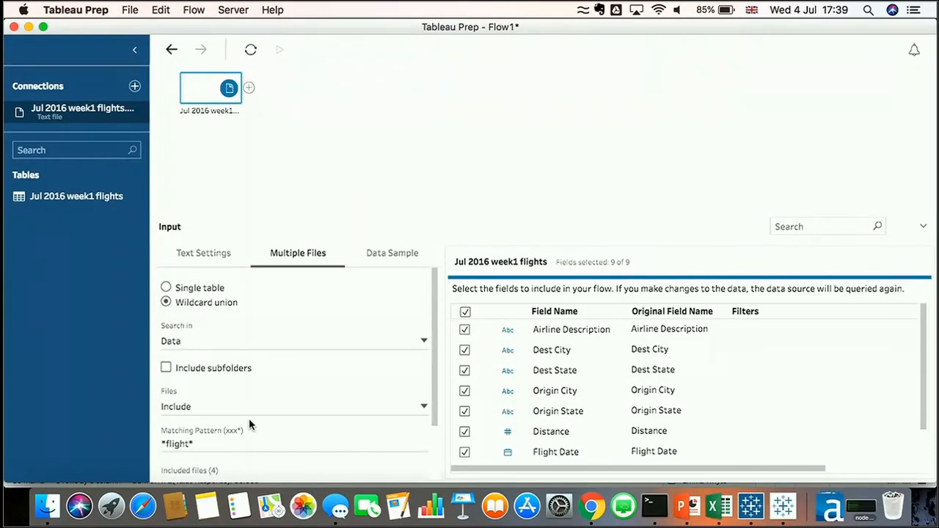
scroll(249, 419, "down", 5)
scroll(248, 424, "up", 2)
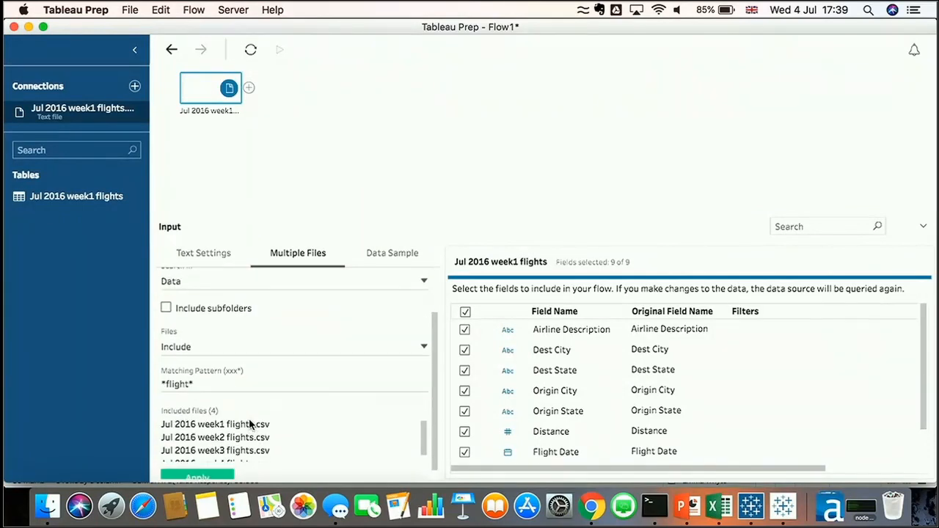
left_click(194, 476)
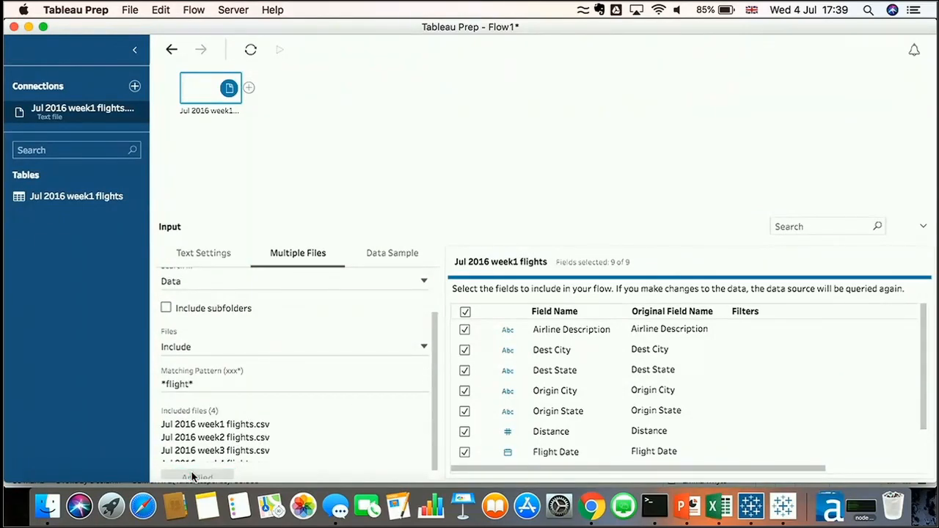
Add Jul 2016 week4 flights.csv from the same Data folder as a second text file input
scroll(268, 427, "down", 2)
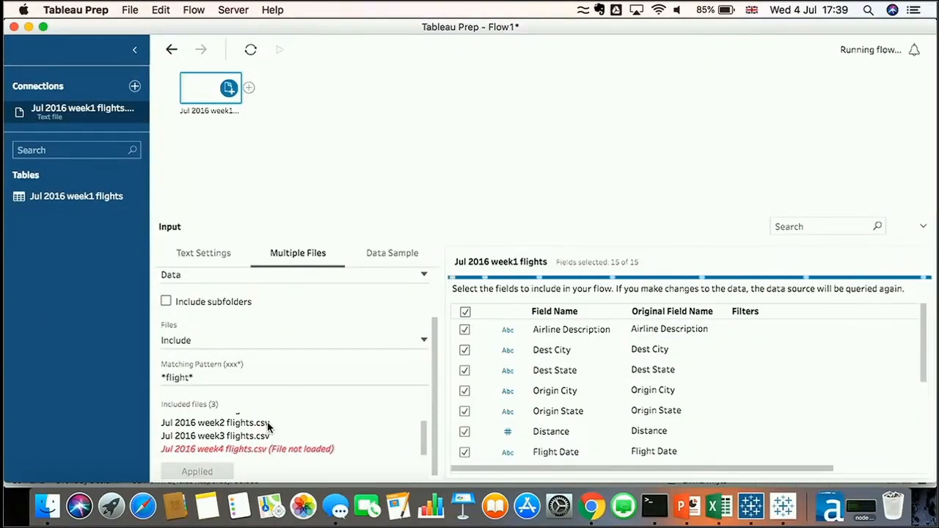
mouse_move(269, 450)
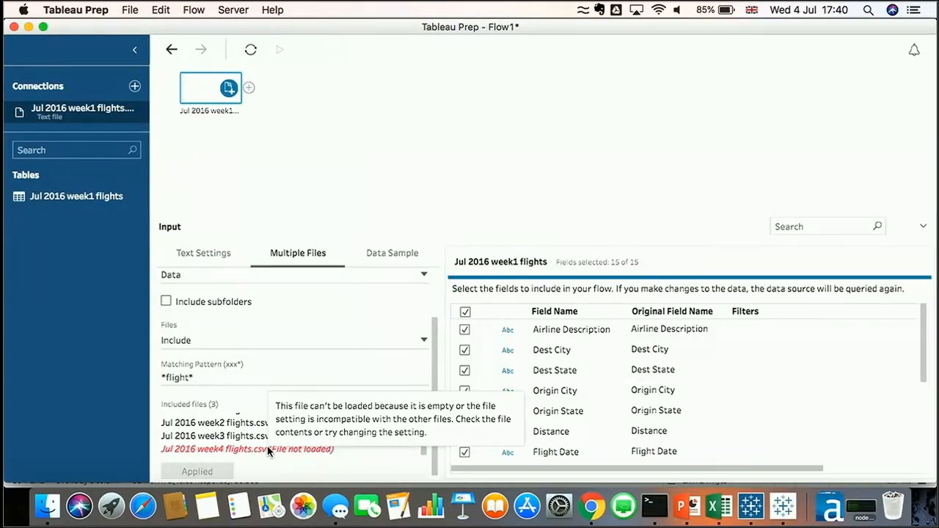
left_click(134, 86)
left_click(186, 174)
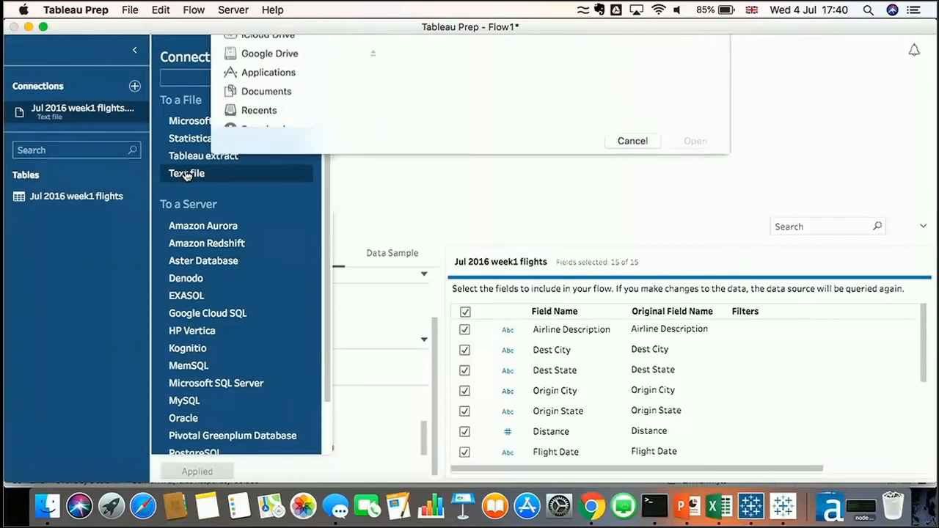
left_click(481, 102)
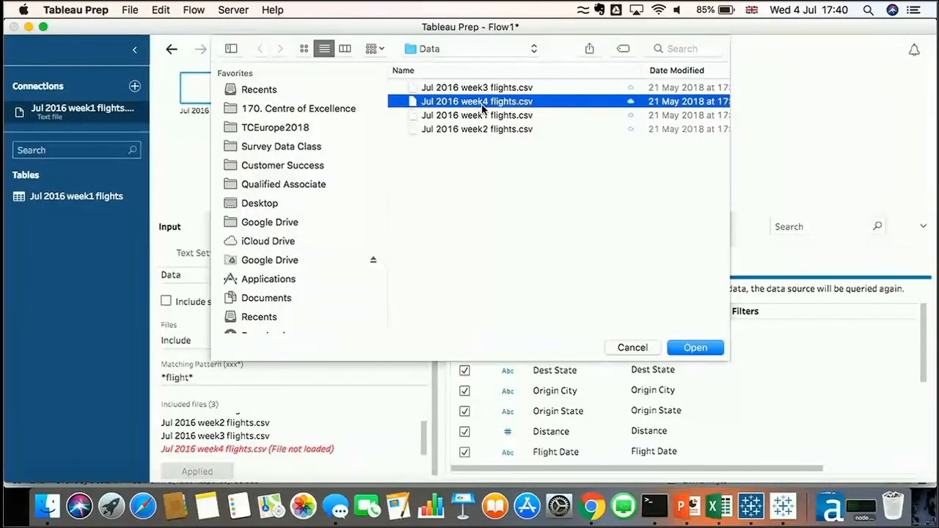
left_click(696, 347)
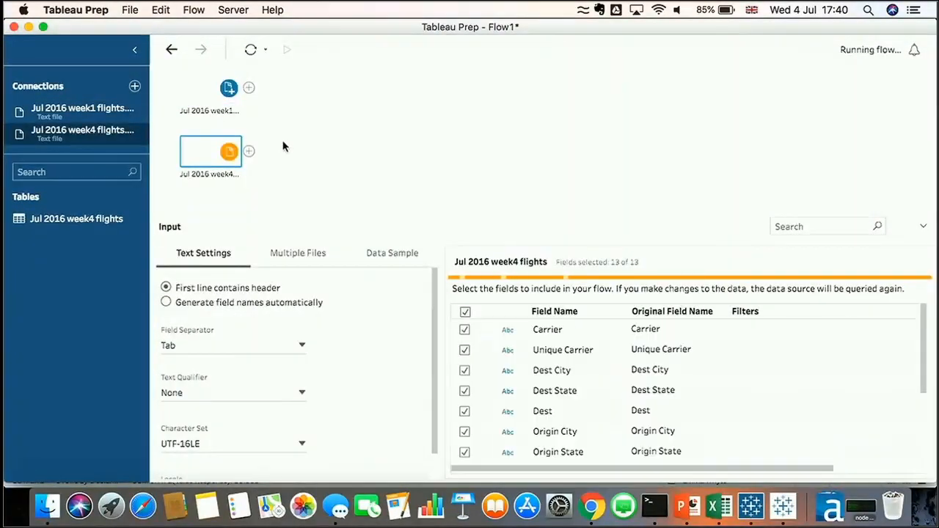
Union the week4 input with the week1 input and show only mismatched fields
left_click_drag(207, 156, 230, 114)
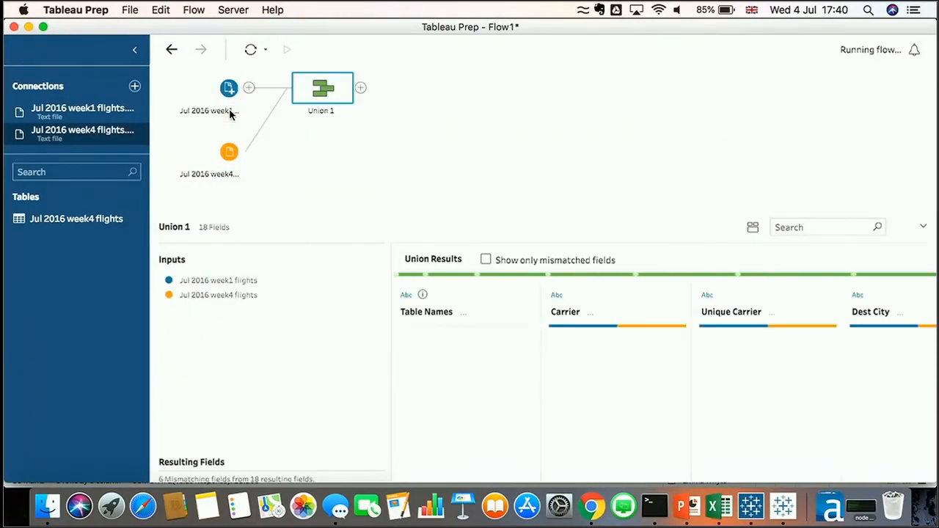
left_click(486, 261)
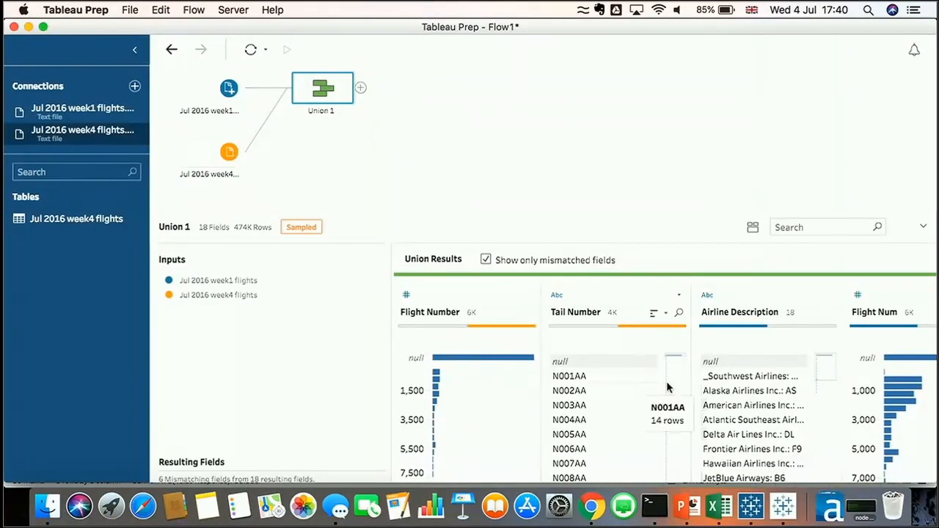
Merge the Tail Number field with its mismatched counterpart in the union results
scroll(667, 383, "right", 3)
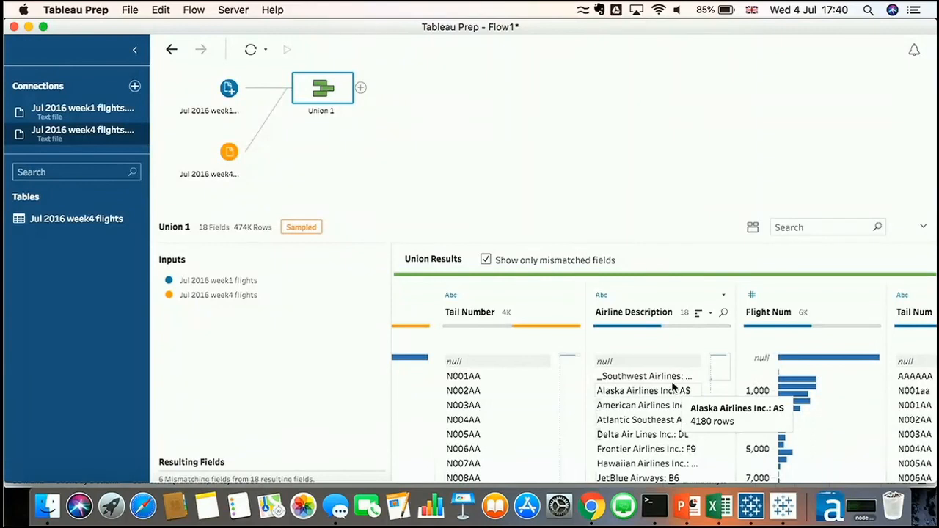
scroll(672, 387, "right", 3)
scroll(672, 388, "left", 6)
scroll(672, 387, "up", 1)
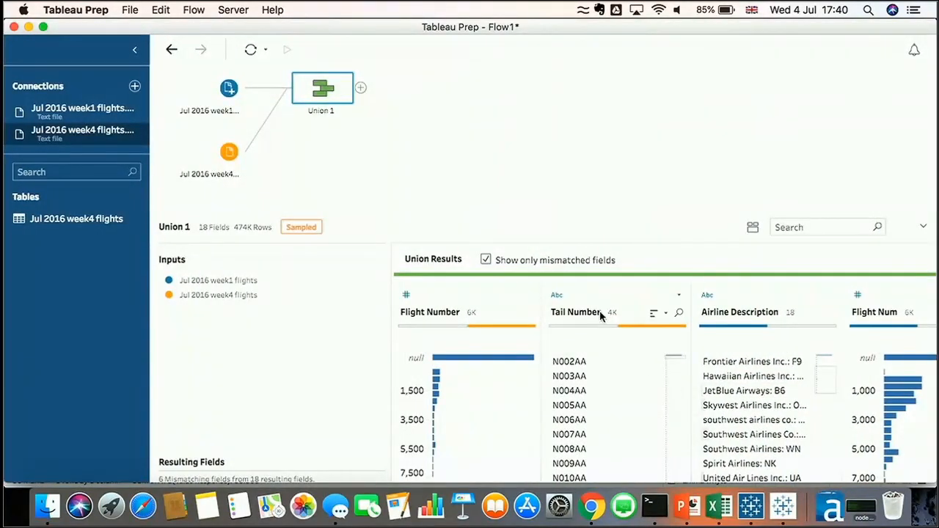
left_click_drag(587, 290, 691, 298)
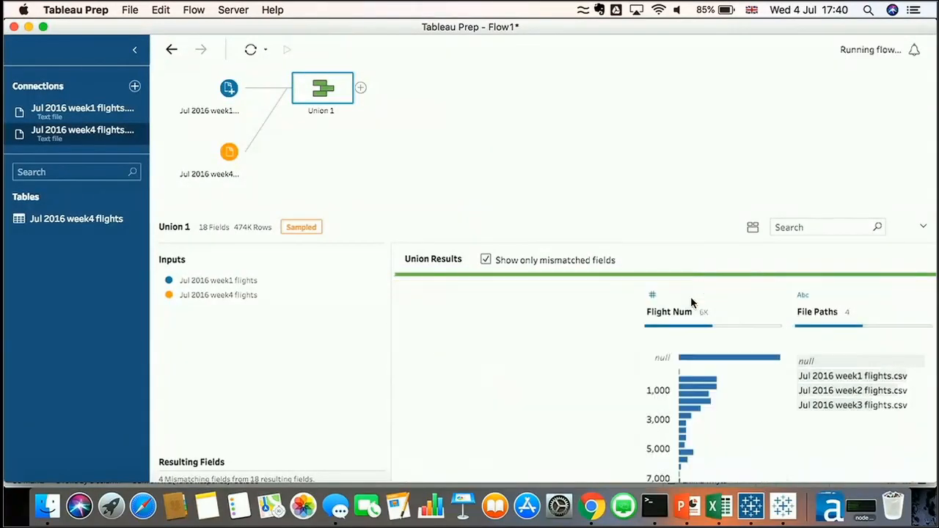